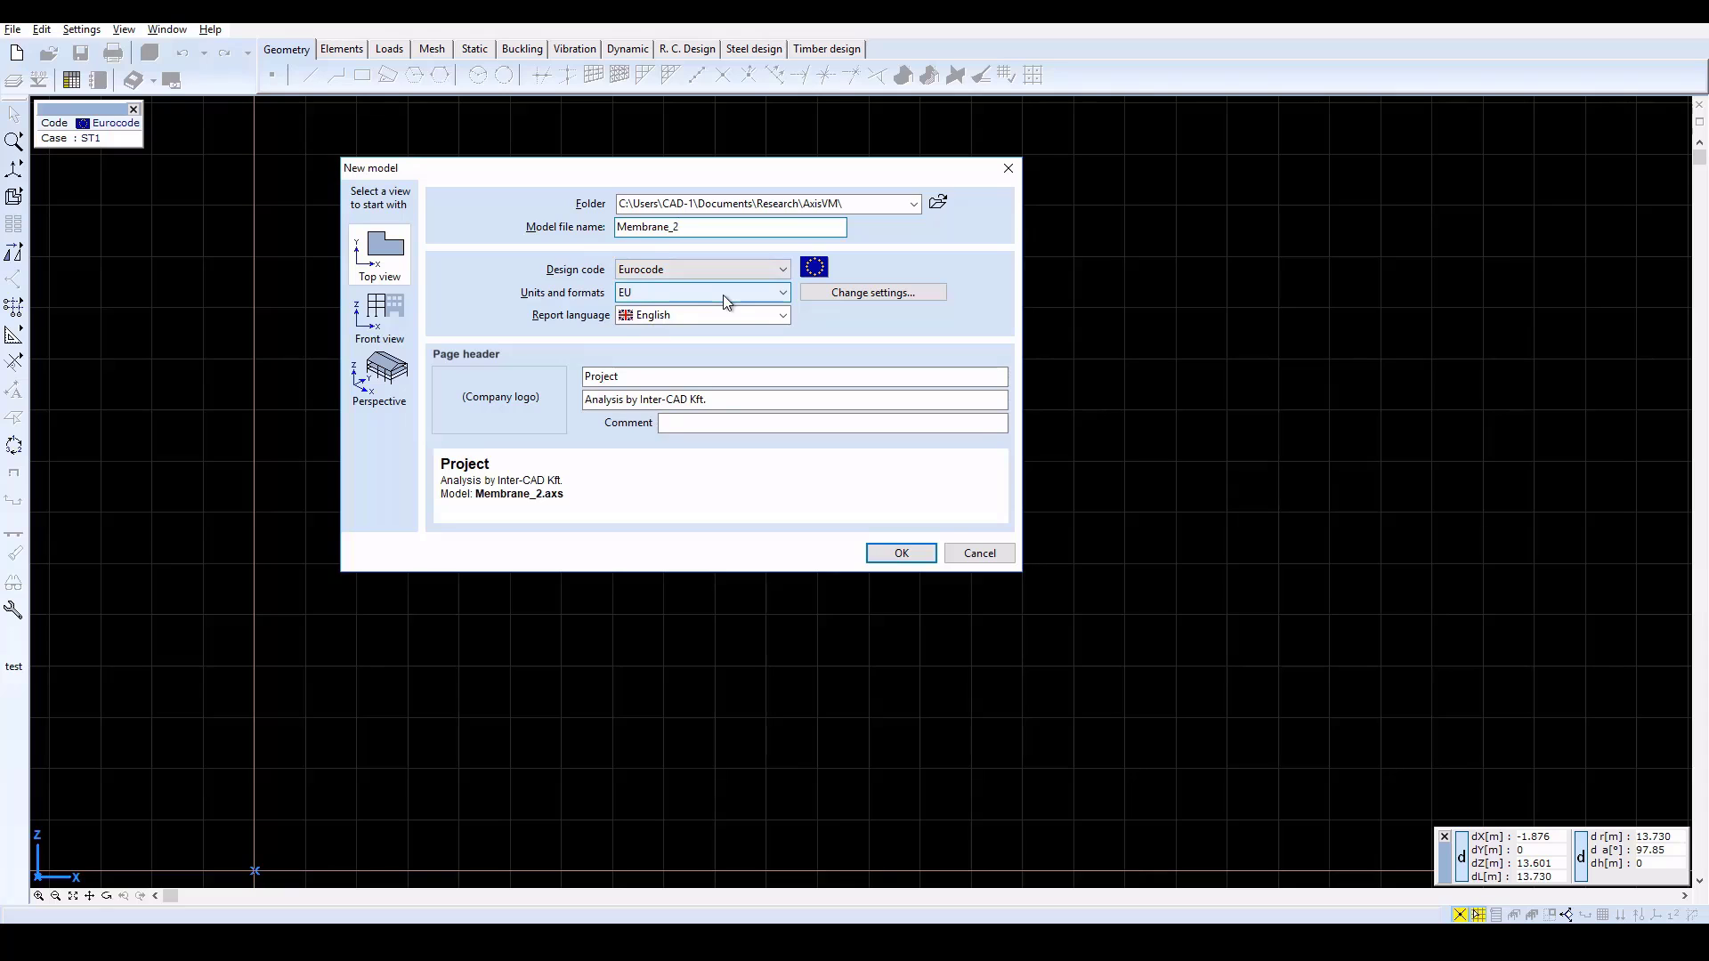
- Create the Membrane_2 model with Eurocode as design code and switch the view to the X-Z plane
click(887, 554)
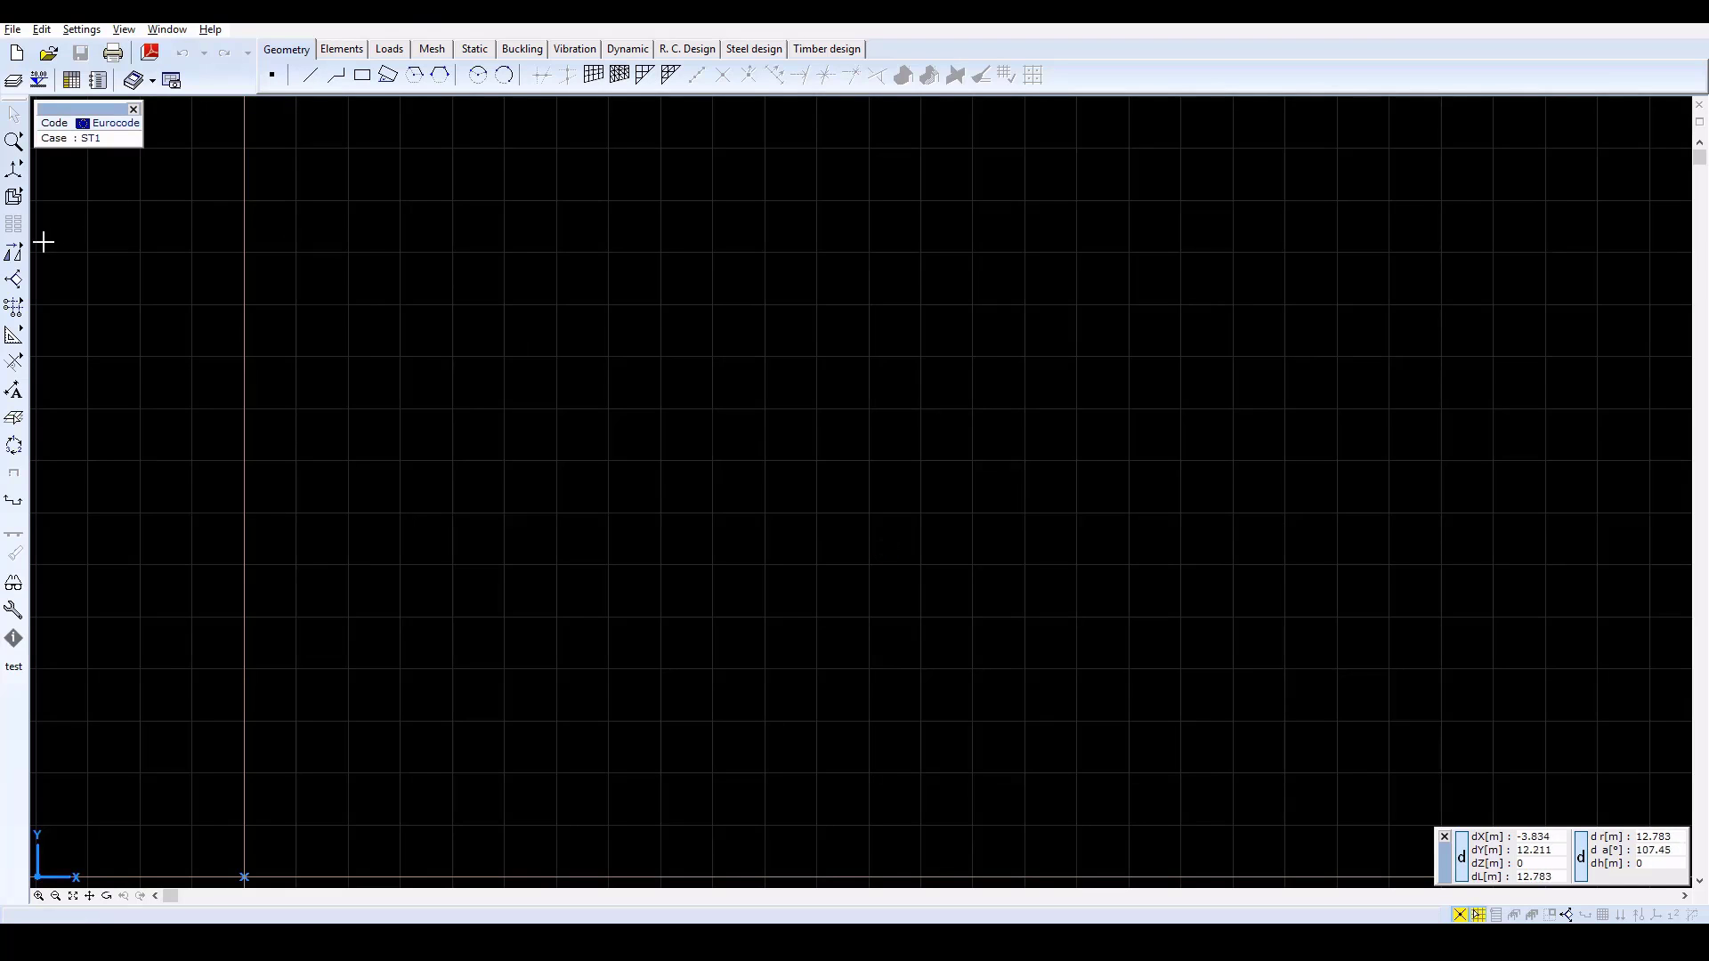
click(14, 169)
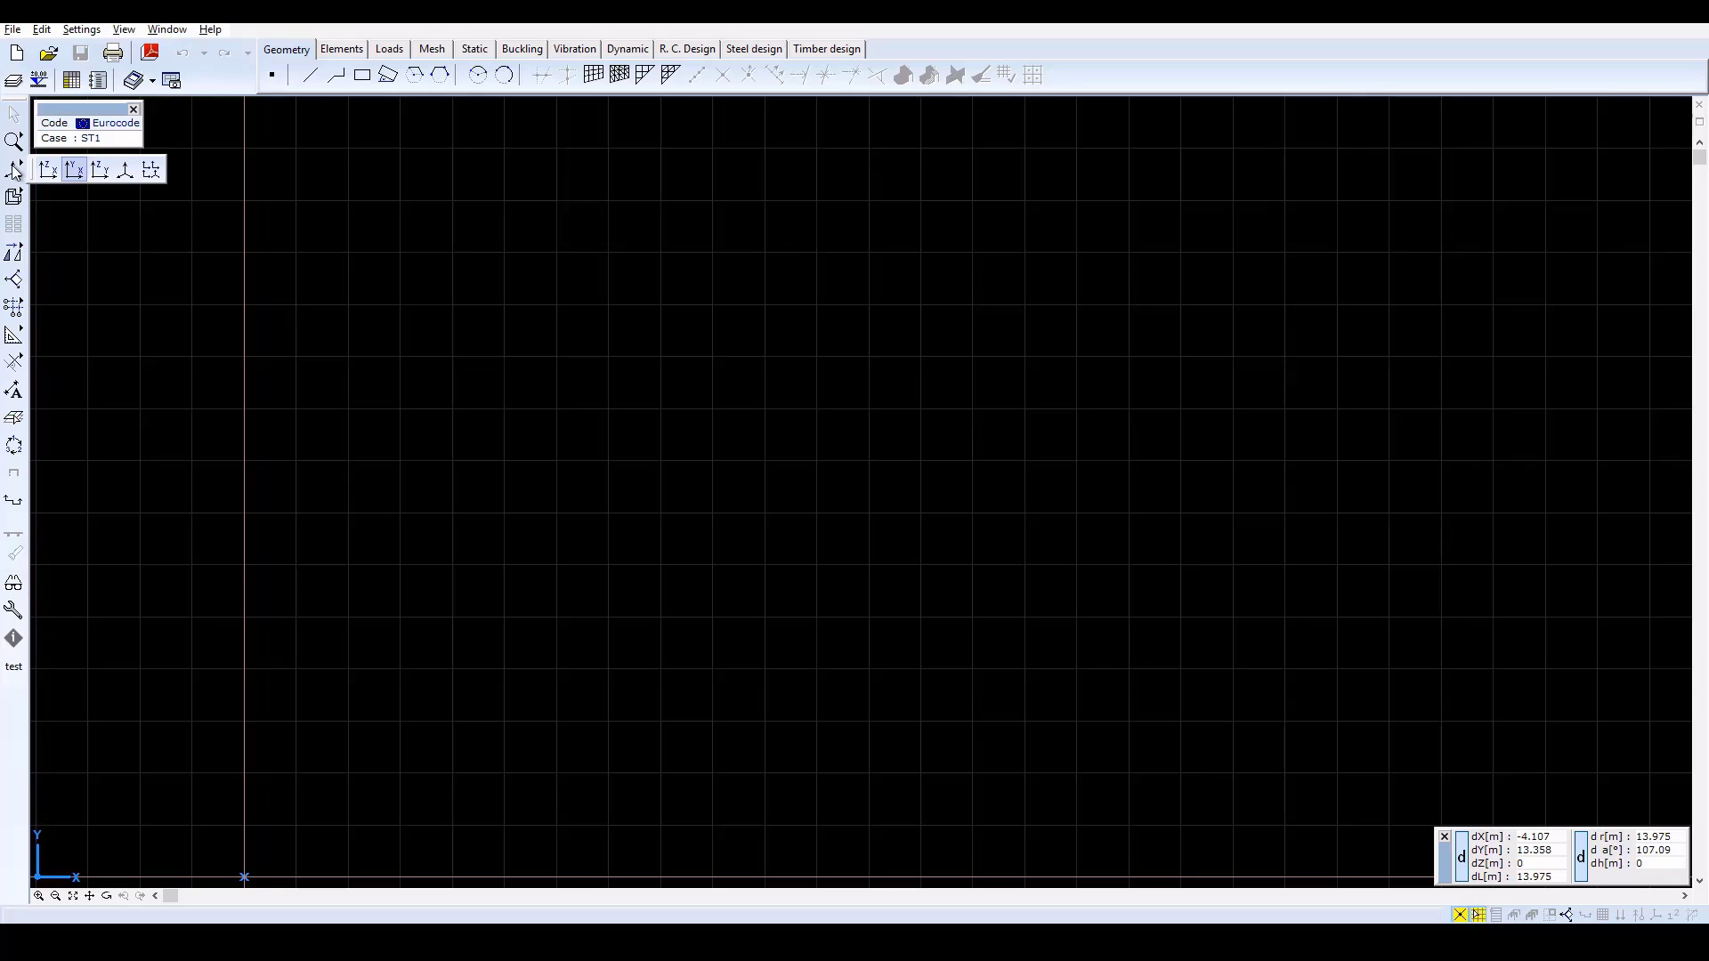
click(44, 176)
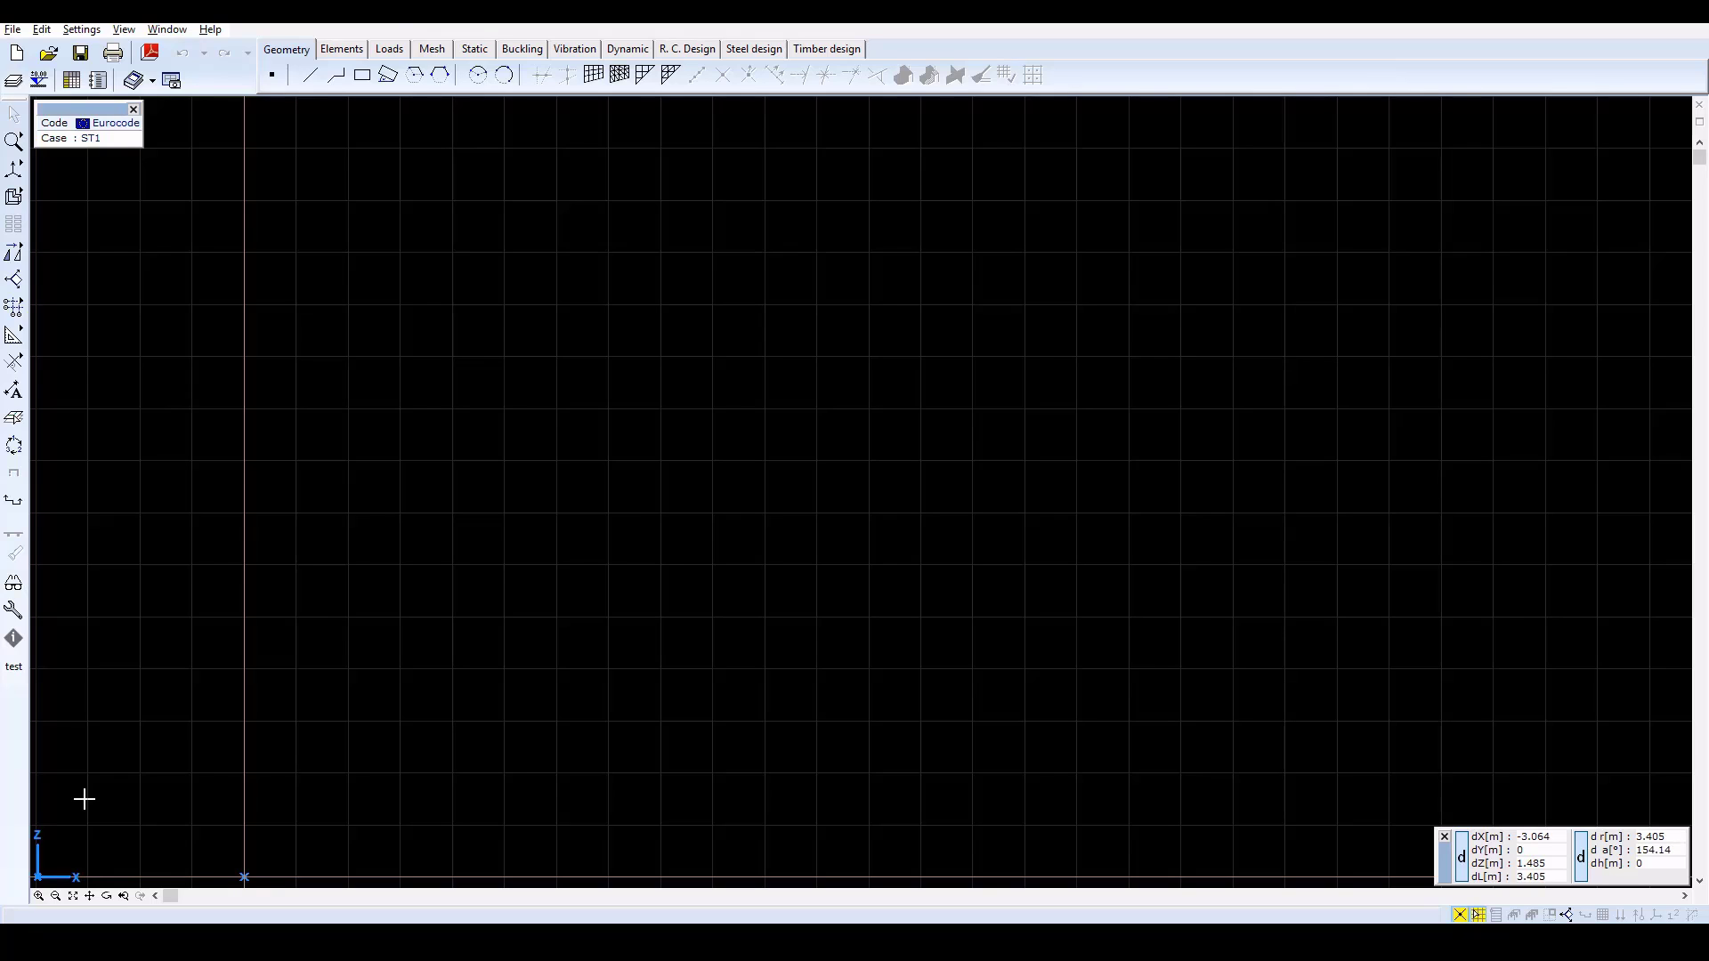
- Start drawing a domain directly and import C25/30 concrete from the Eurocode material library as its material
click(340, 50)
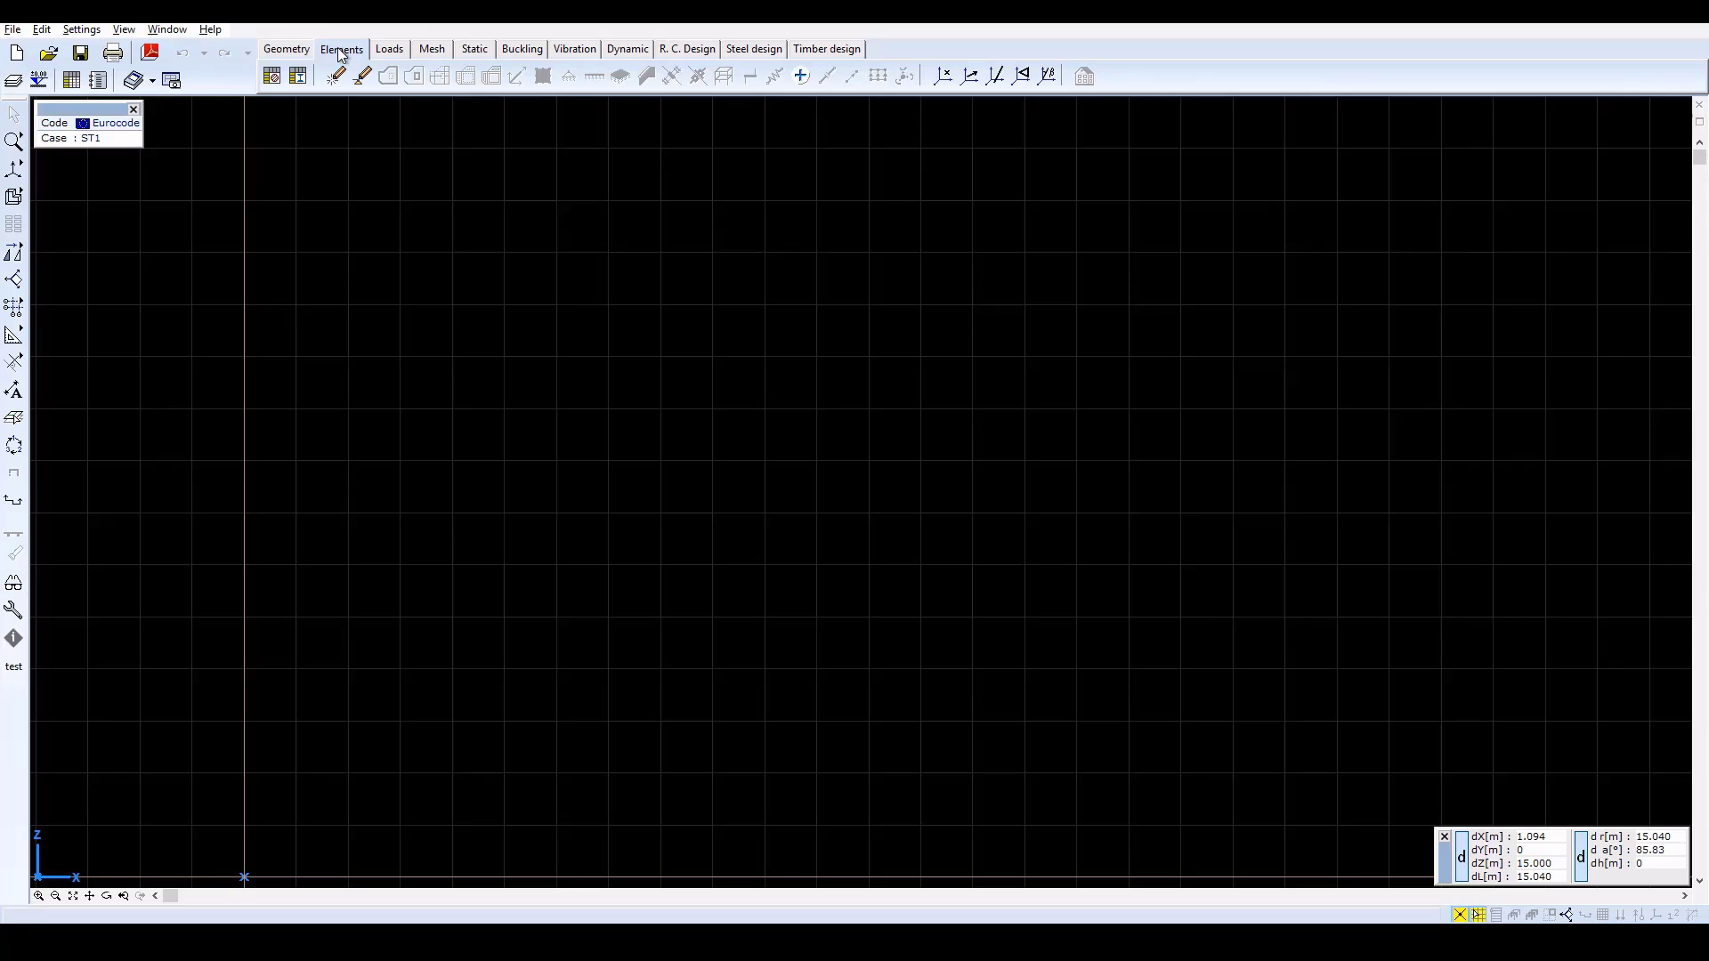
click(335, 79)
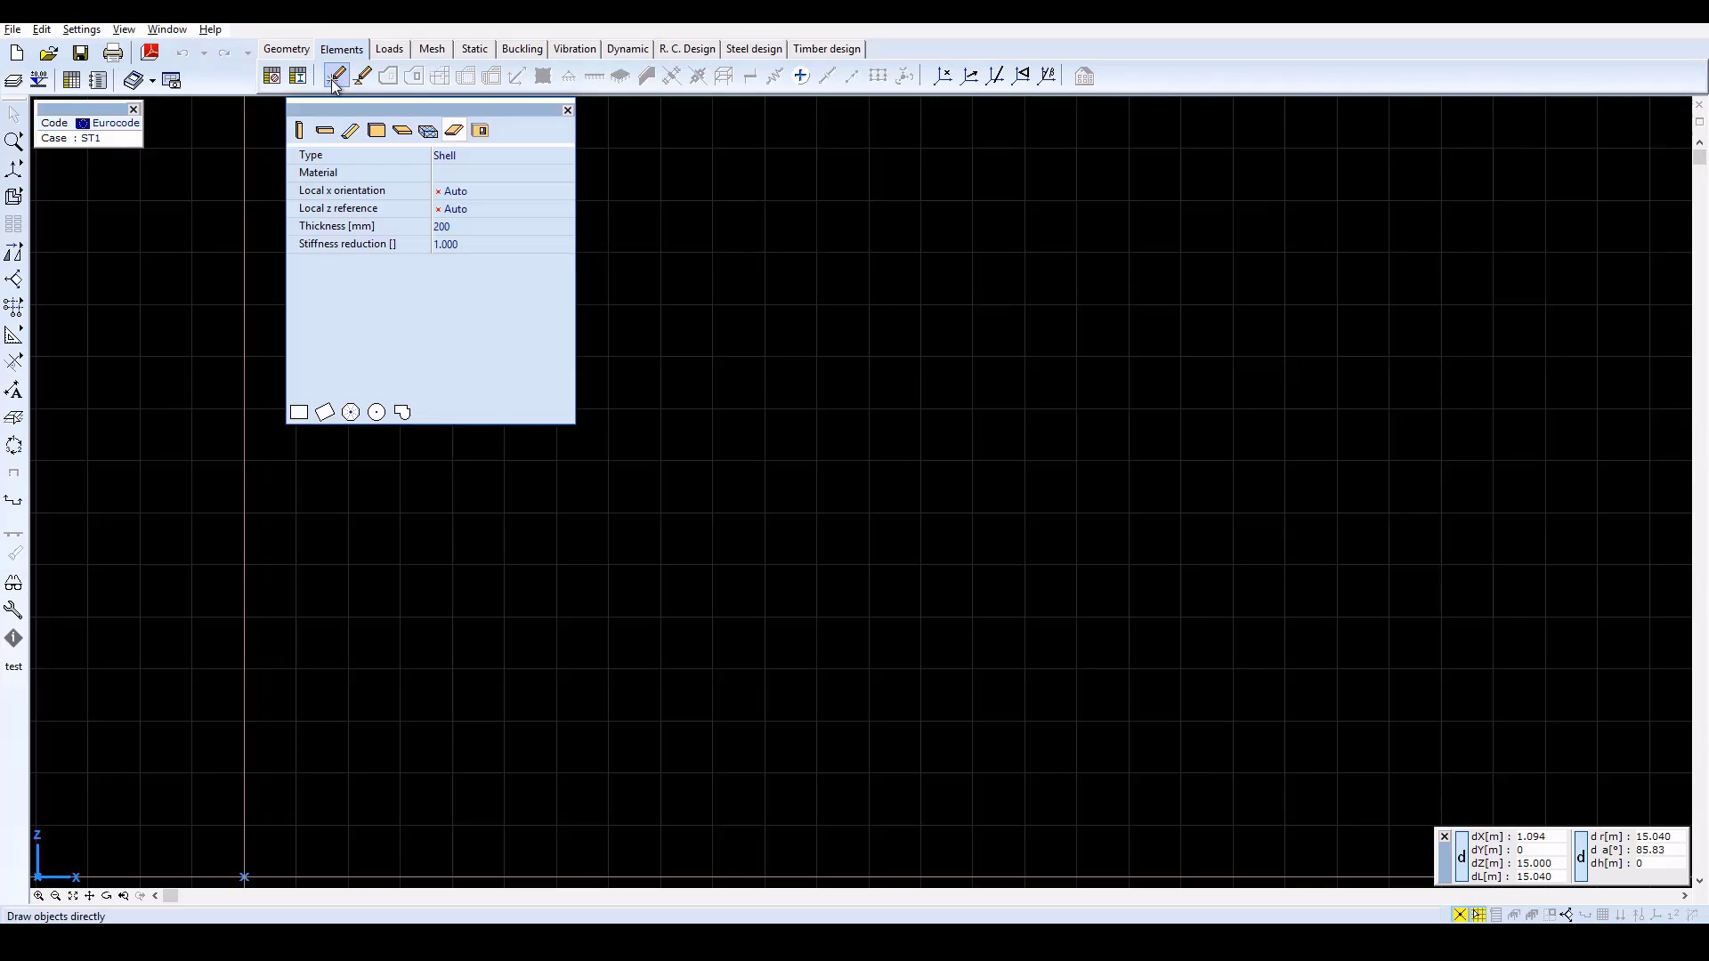
click(454, 131)
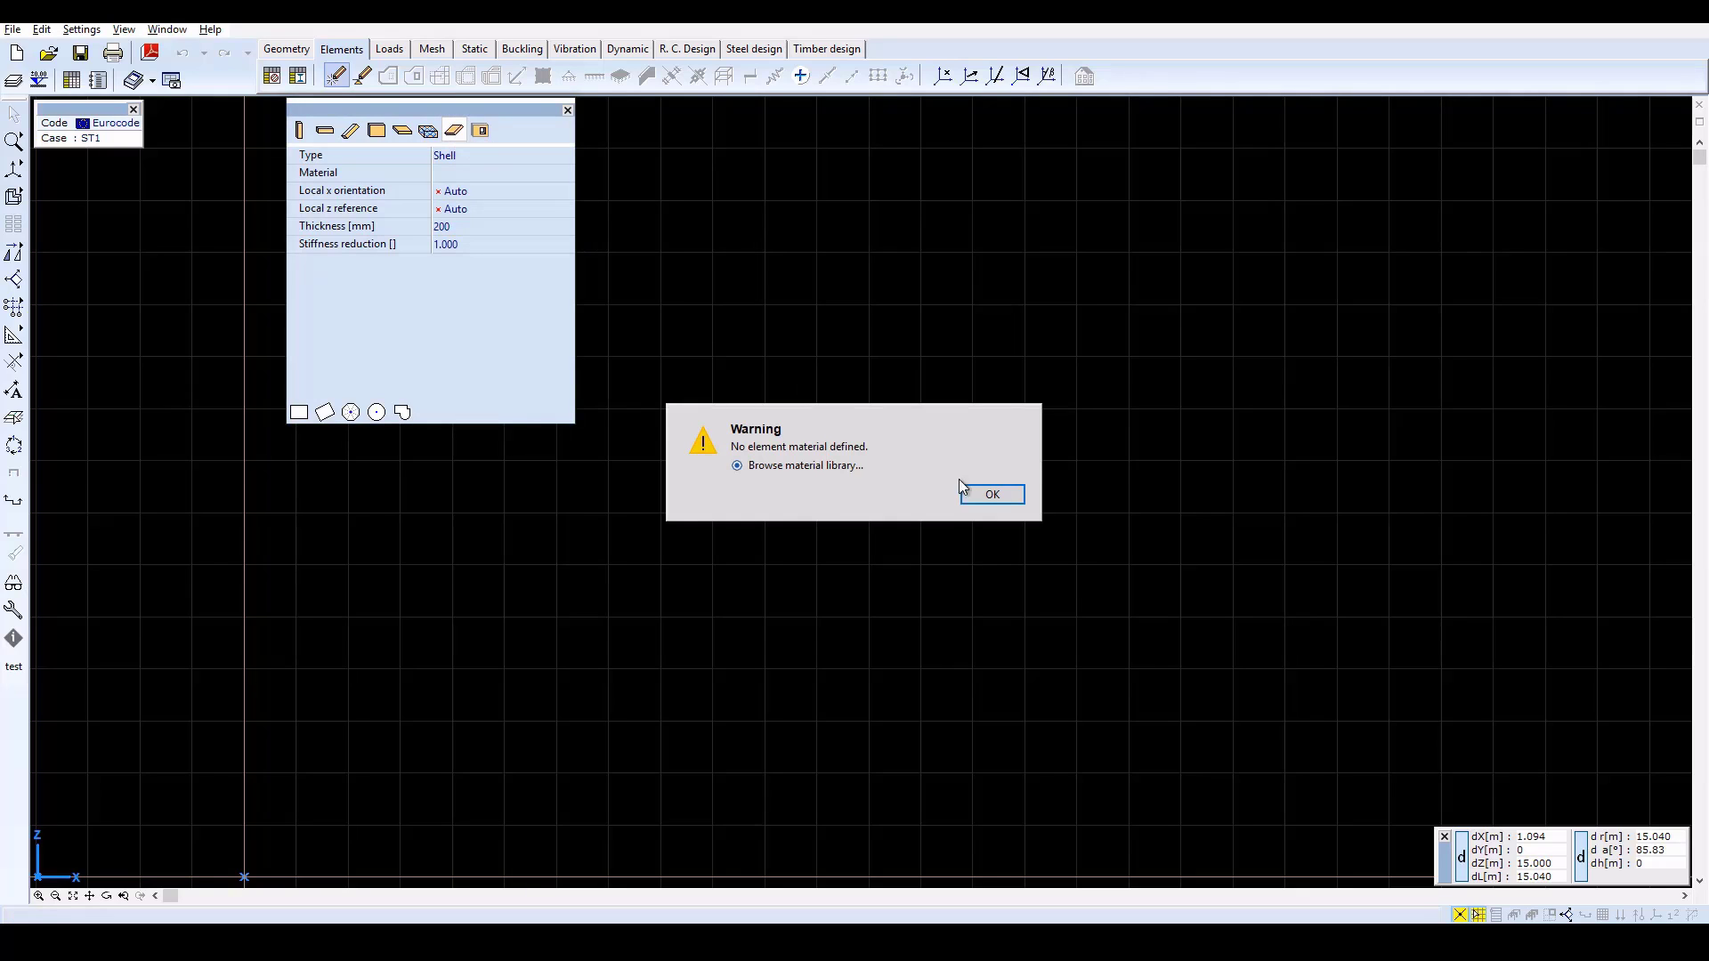
click(986, 495)
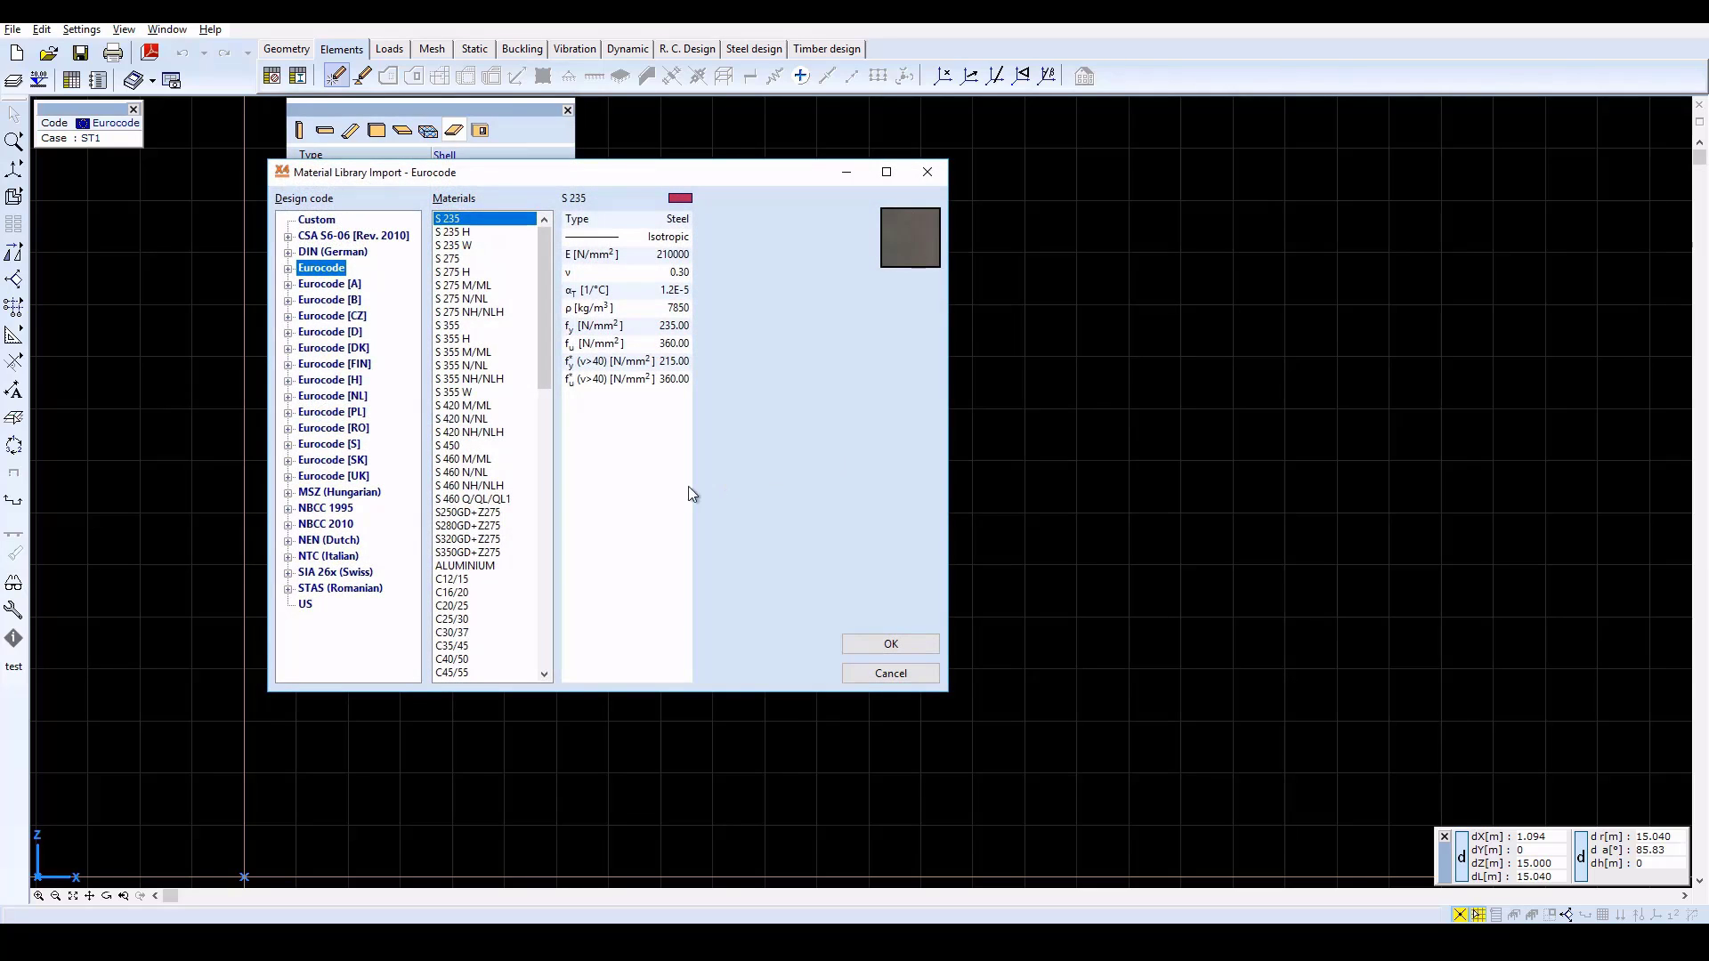
click(457, 621)
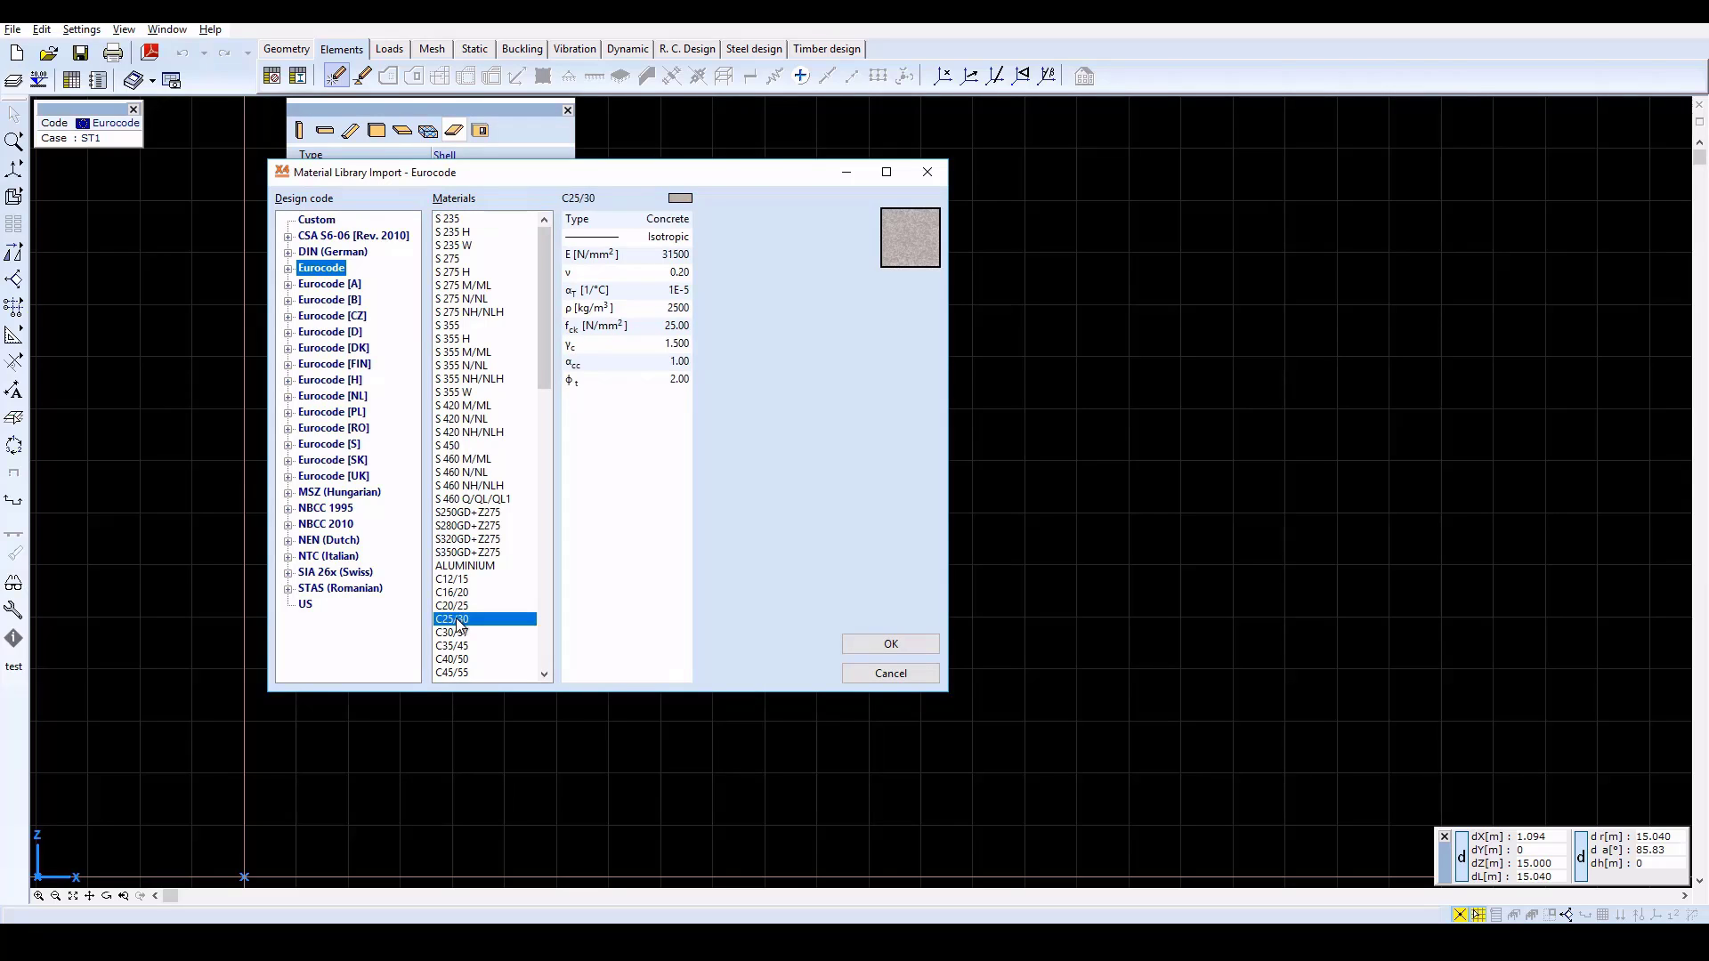
click(891, 645)
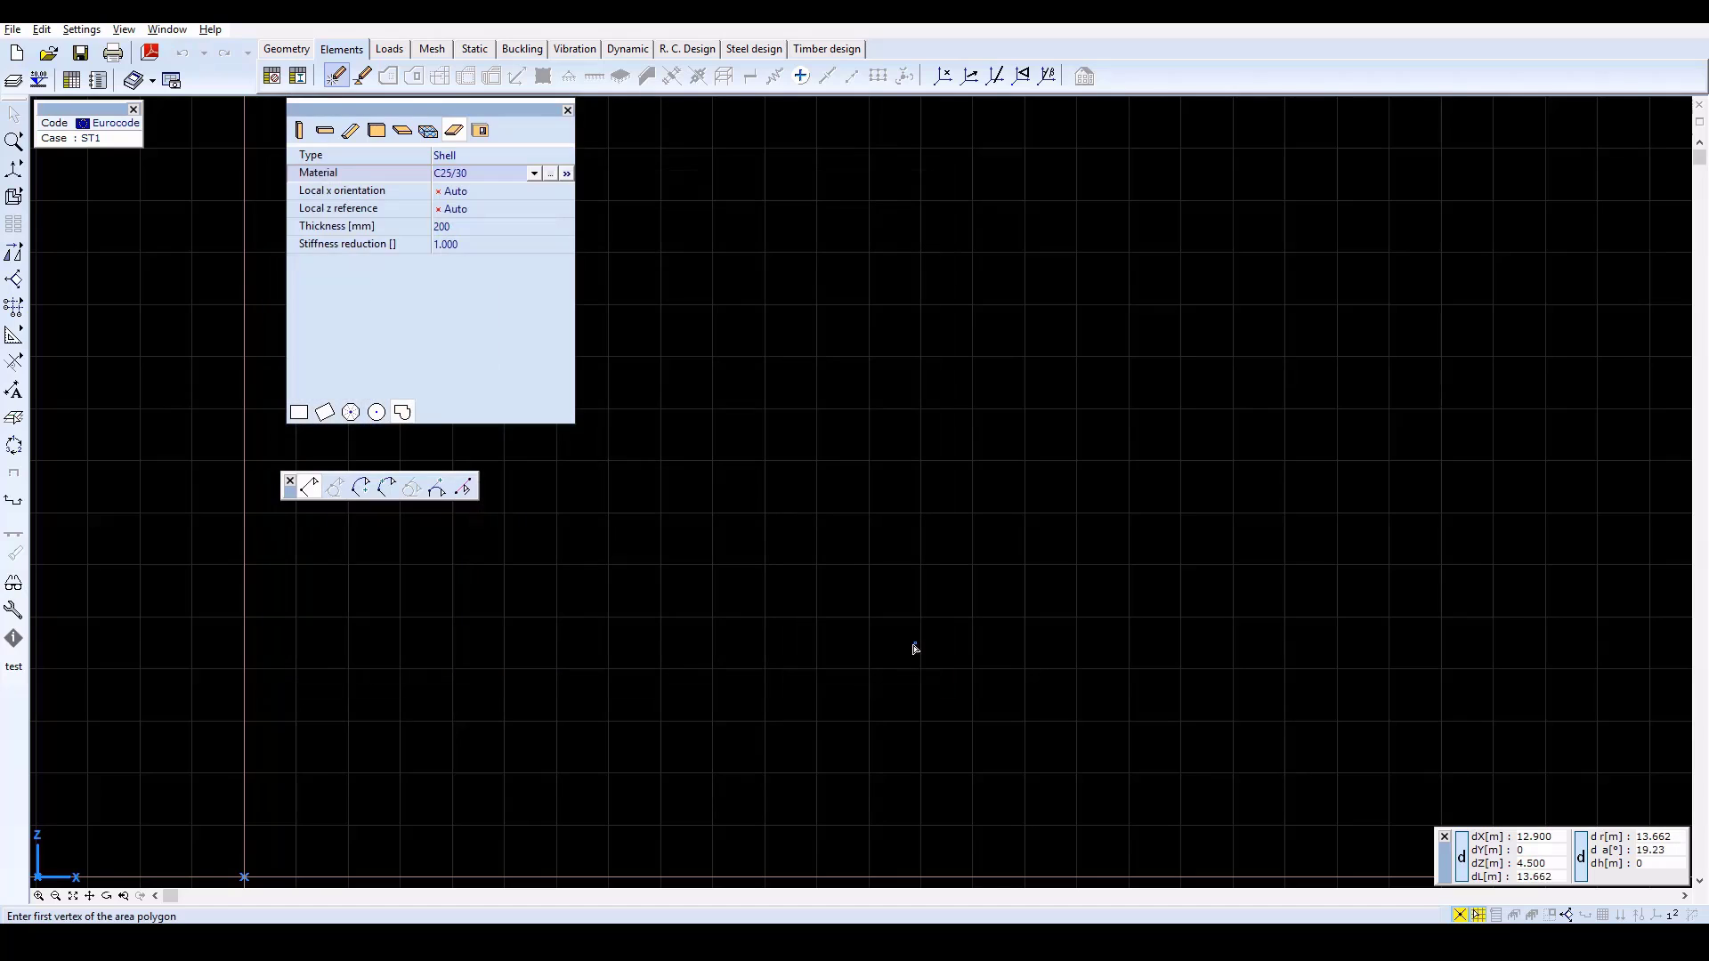
- Set the domain type to Membrane (plane stress) and choose the complex slab outline
click(489, 156)
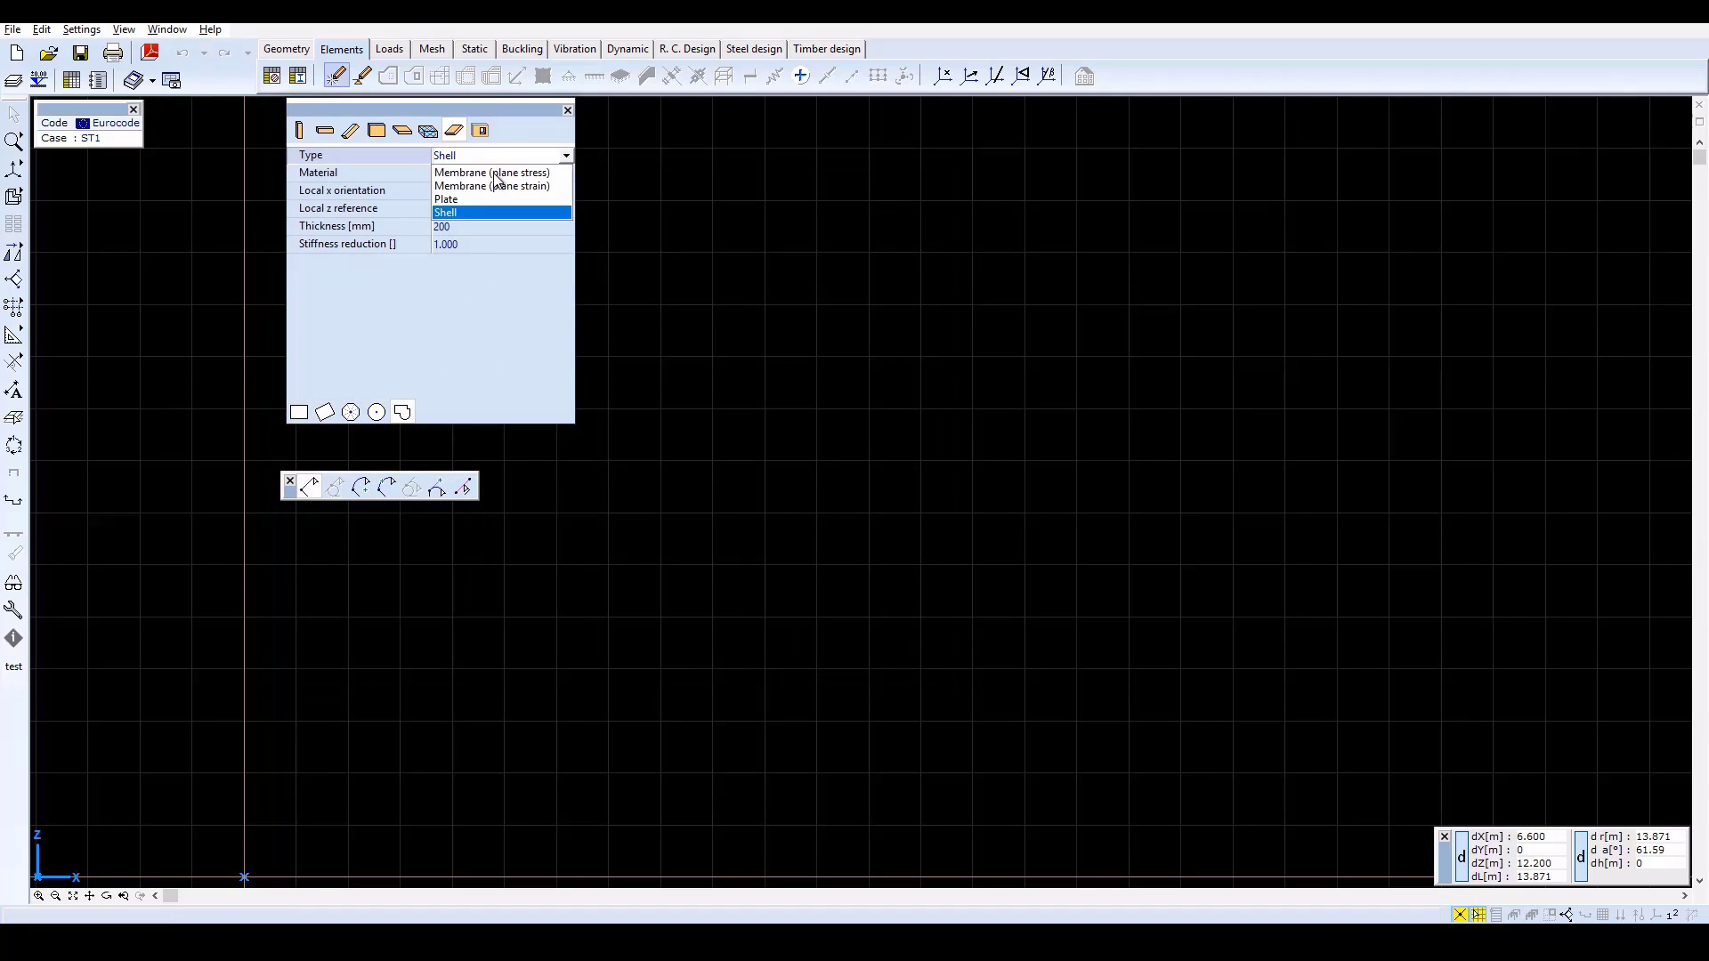
click(497, 173)
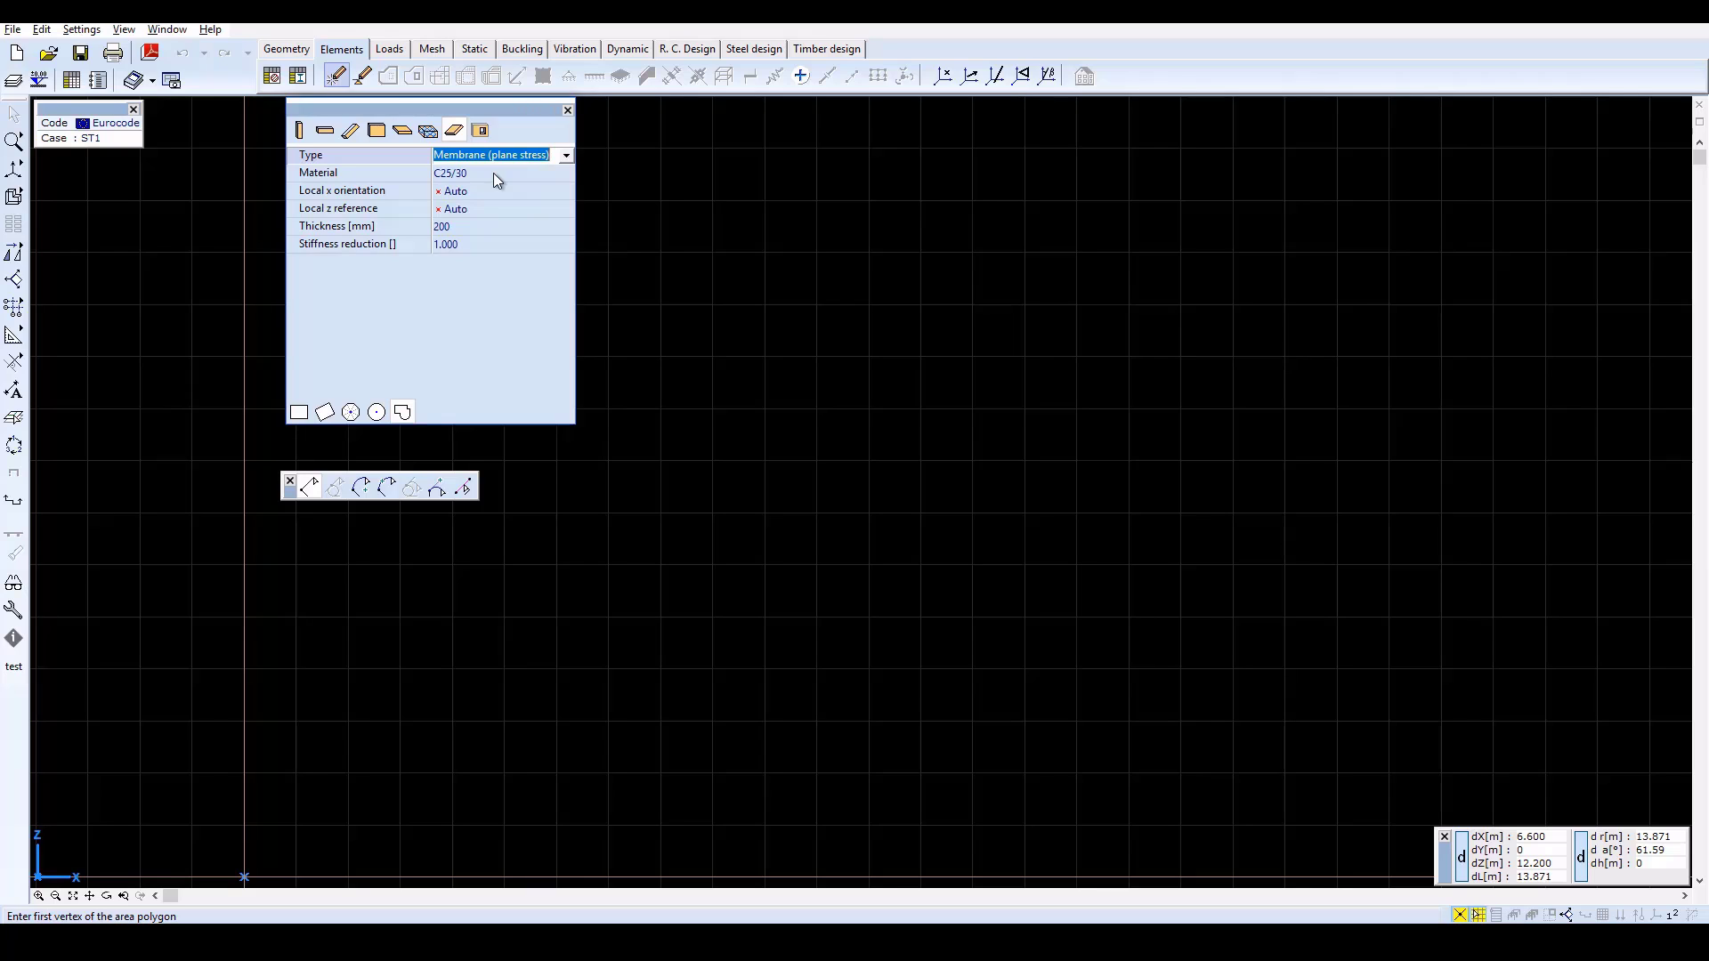
click(405, 411)
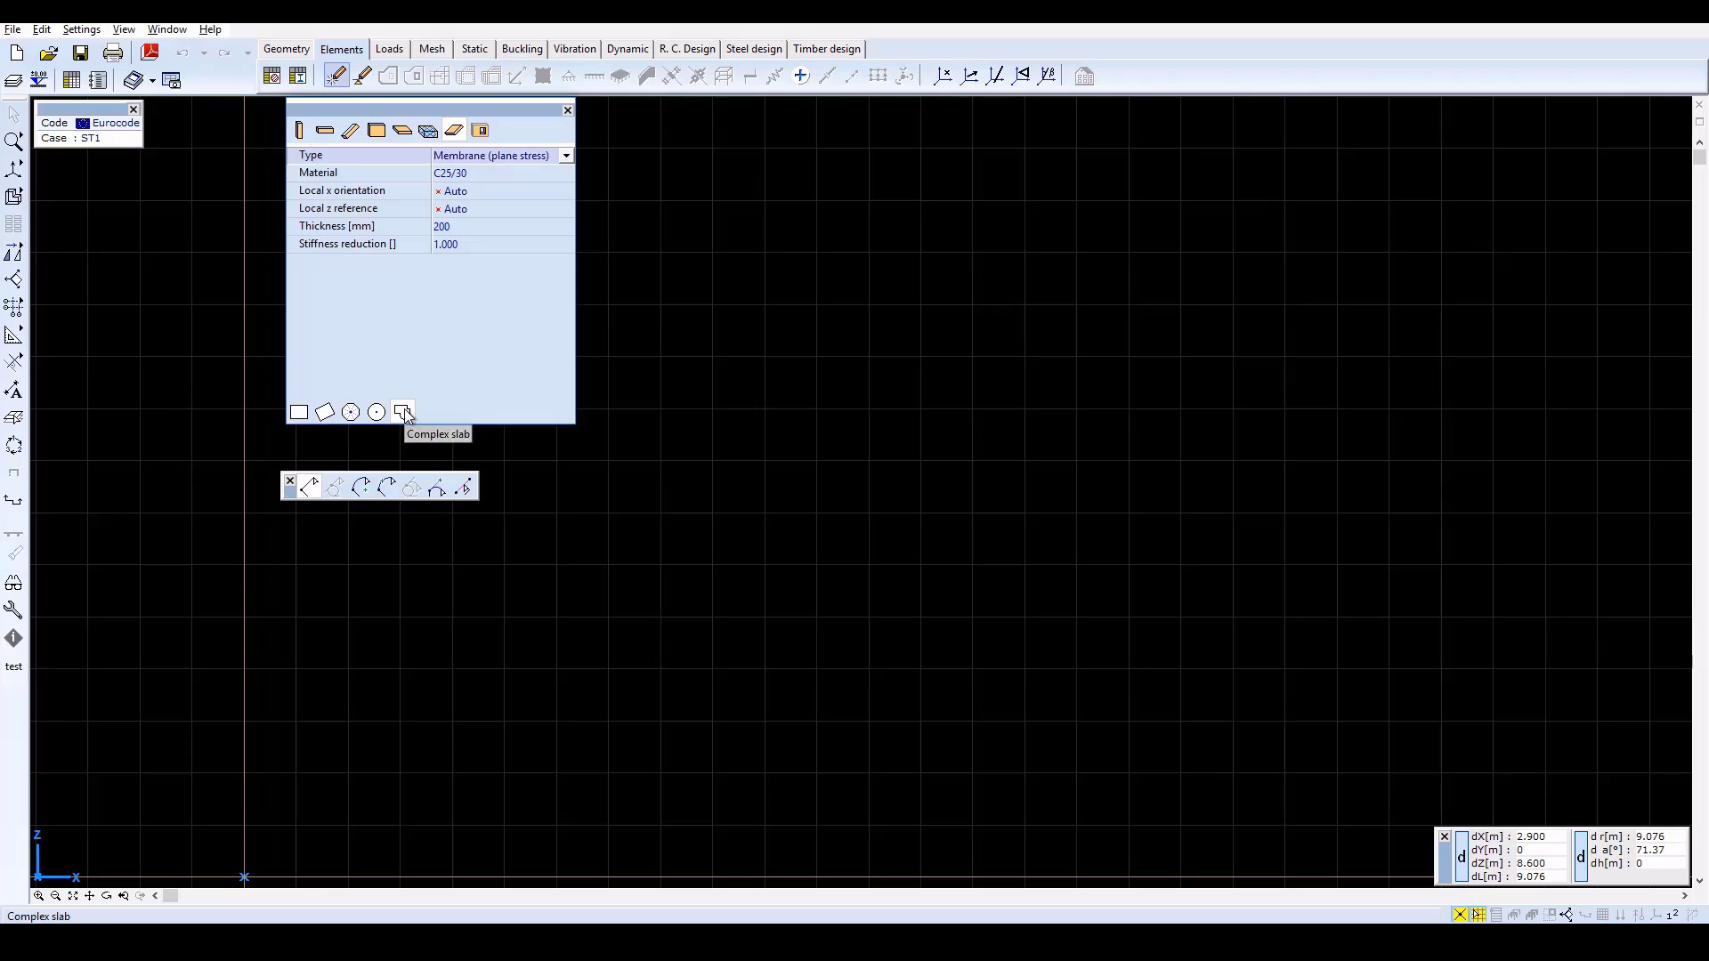
click(405, 412)
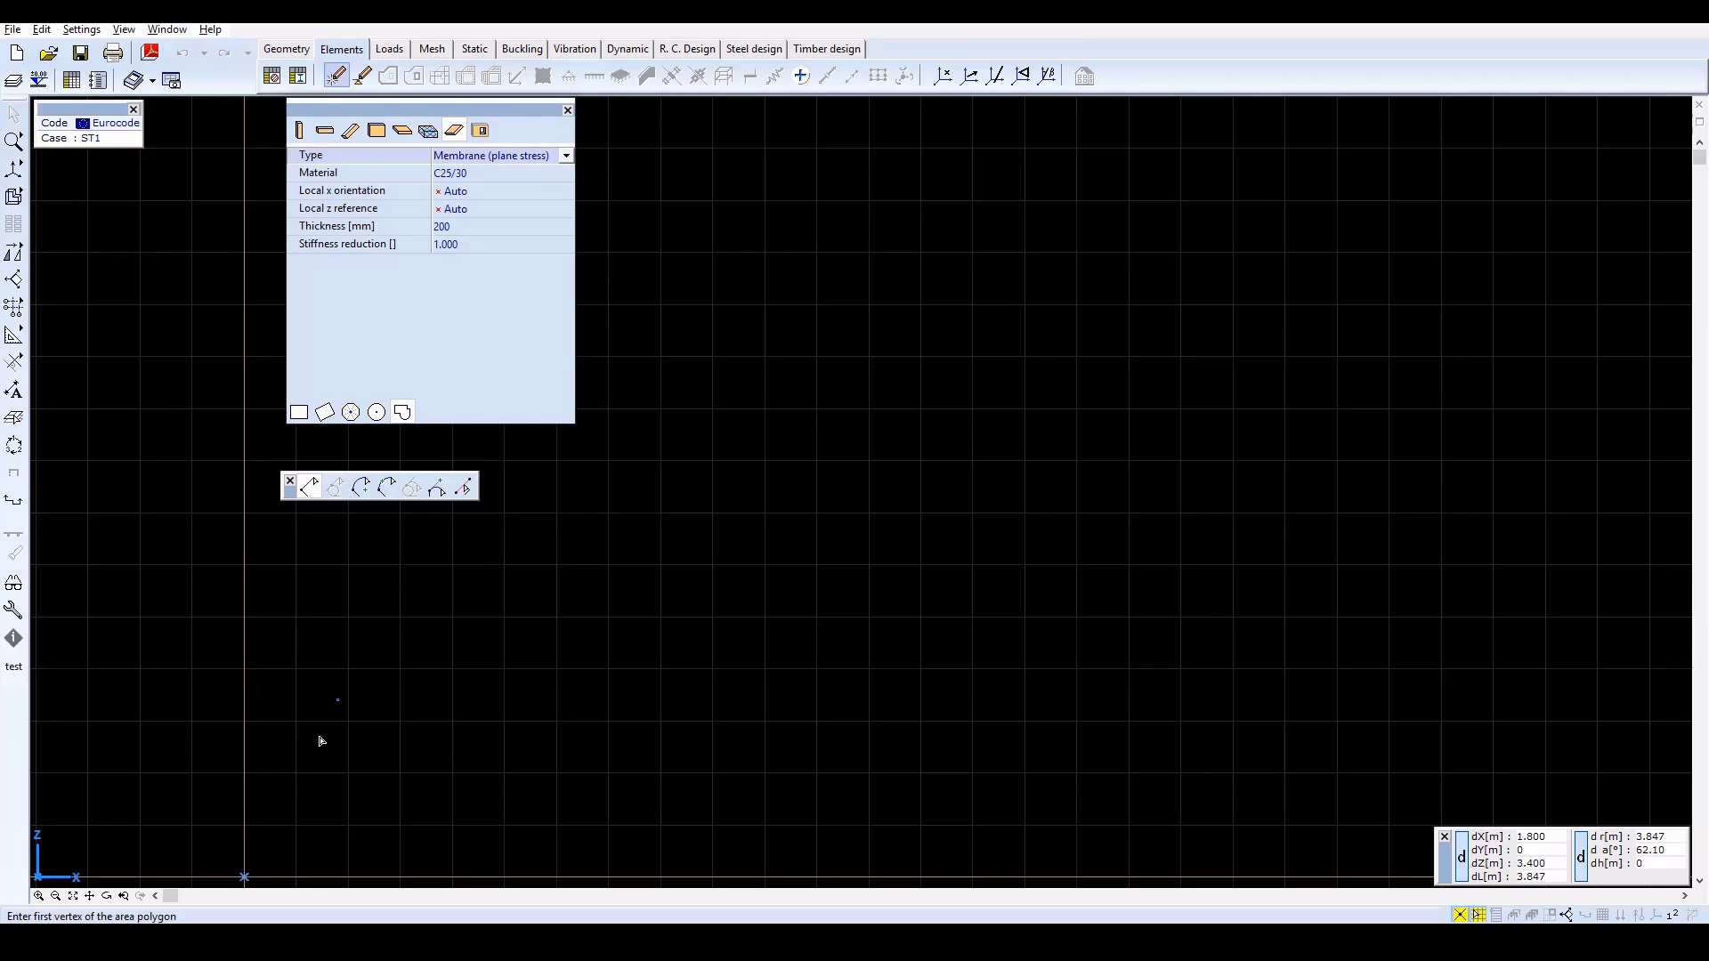
- Start the membrane polygon at the origin and add a vertex at relative dX 1 m, dZ 0
click(244, 877)
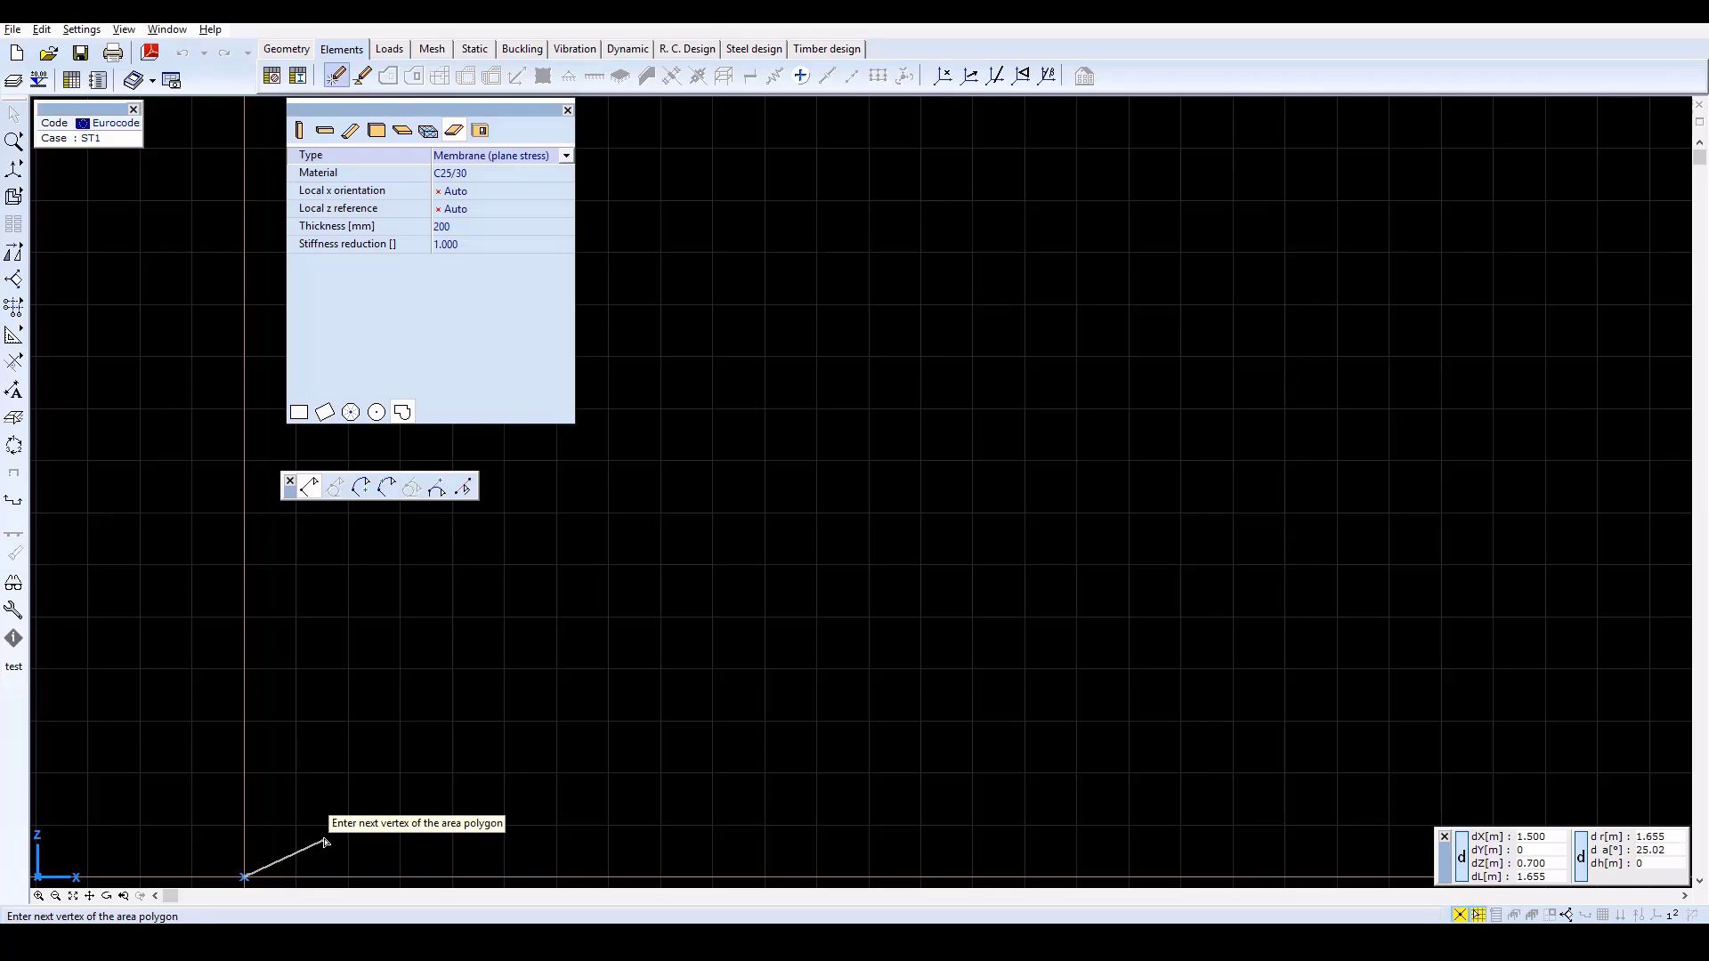
key(x)
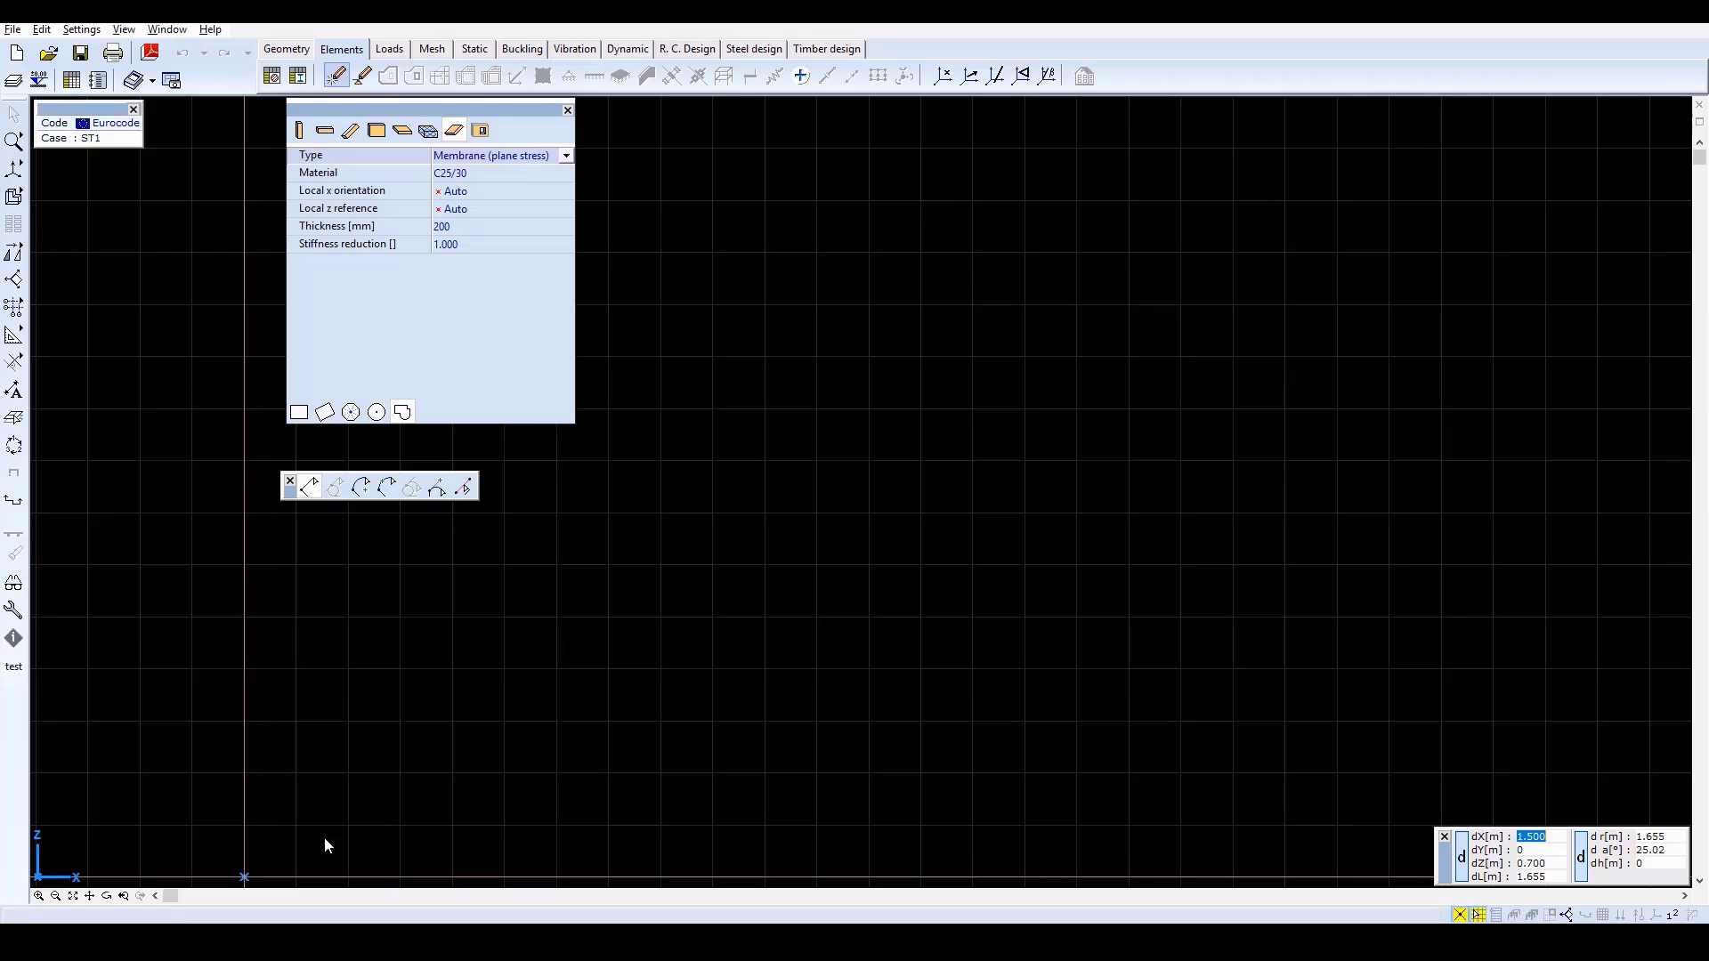
text(1)
text(z)
text(0)
key(Return)
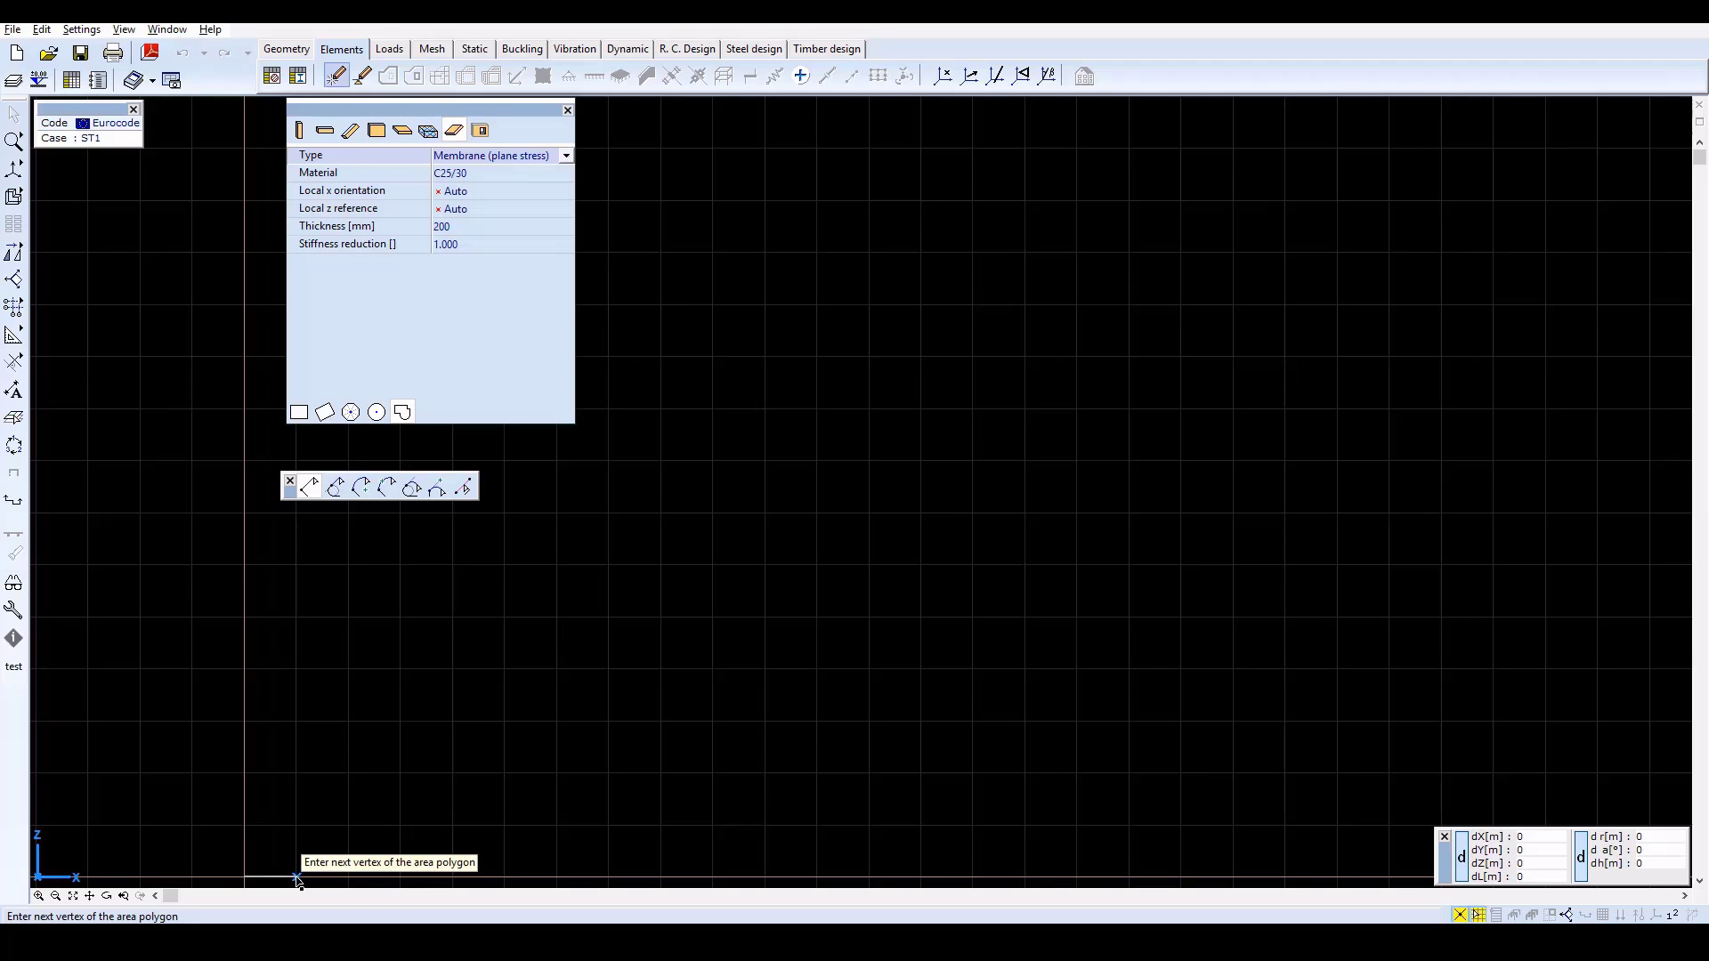
- Add polygon vertices at relative dX 0.8 m, dZ 3 m for the inclined edge and dX 8.4 m for the horizontal edge
click(297, 878)
text(0.8)
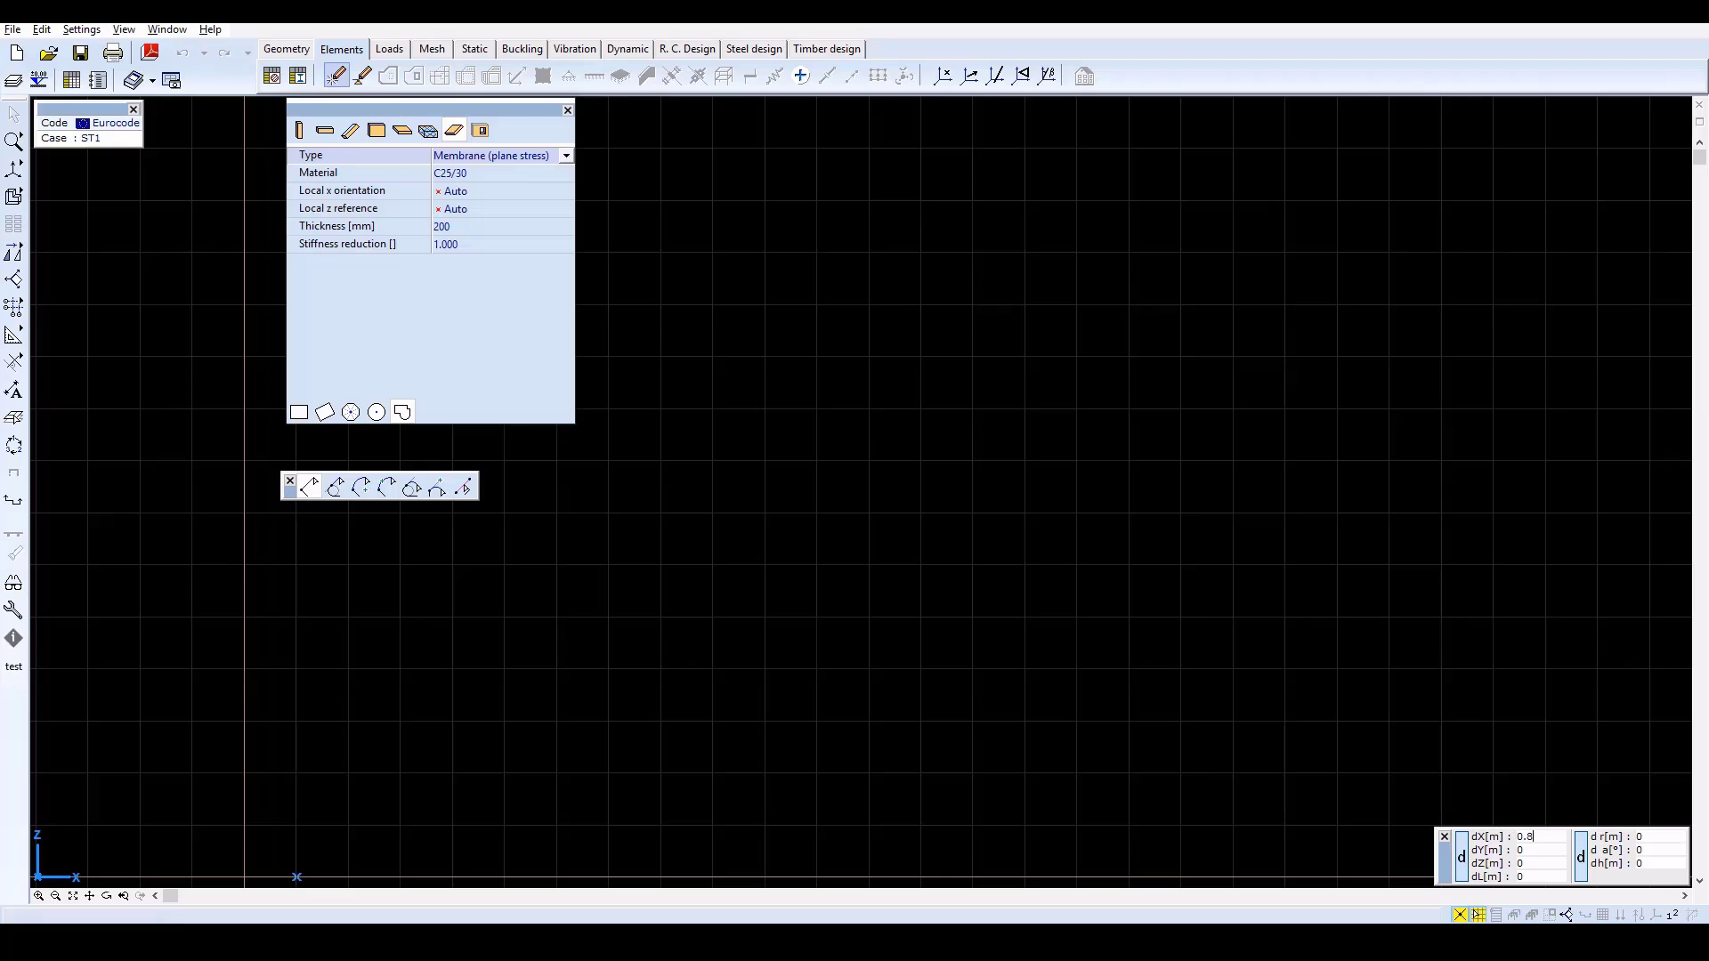
text(z)
text(3)
key(Return)
key(z)
key(x)
text(8.4)
key(Return)
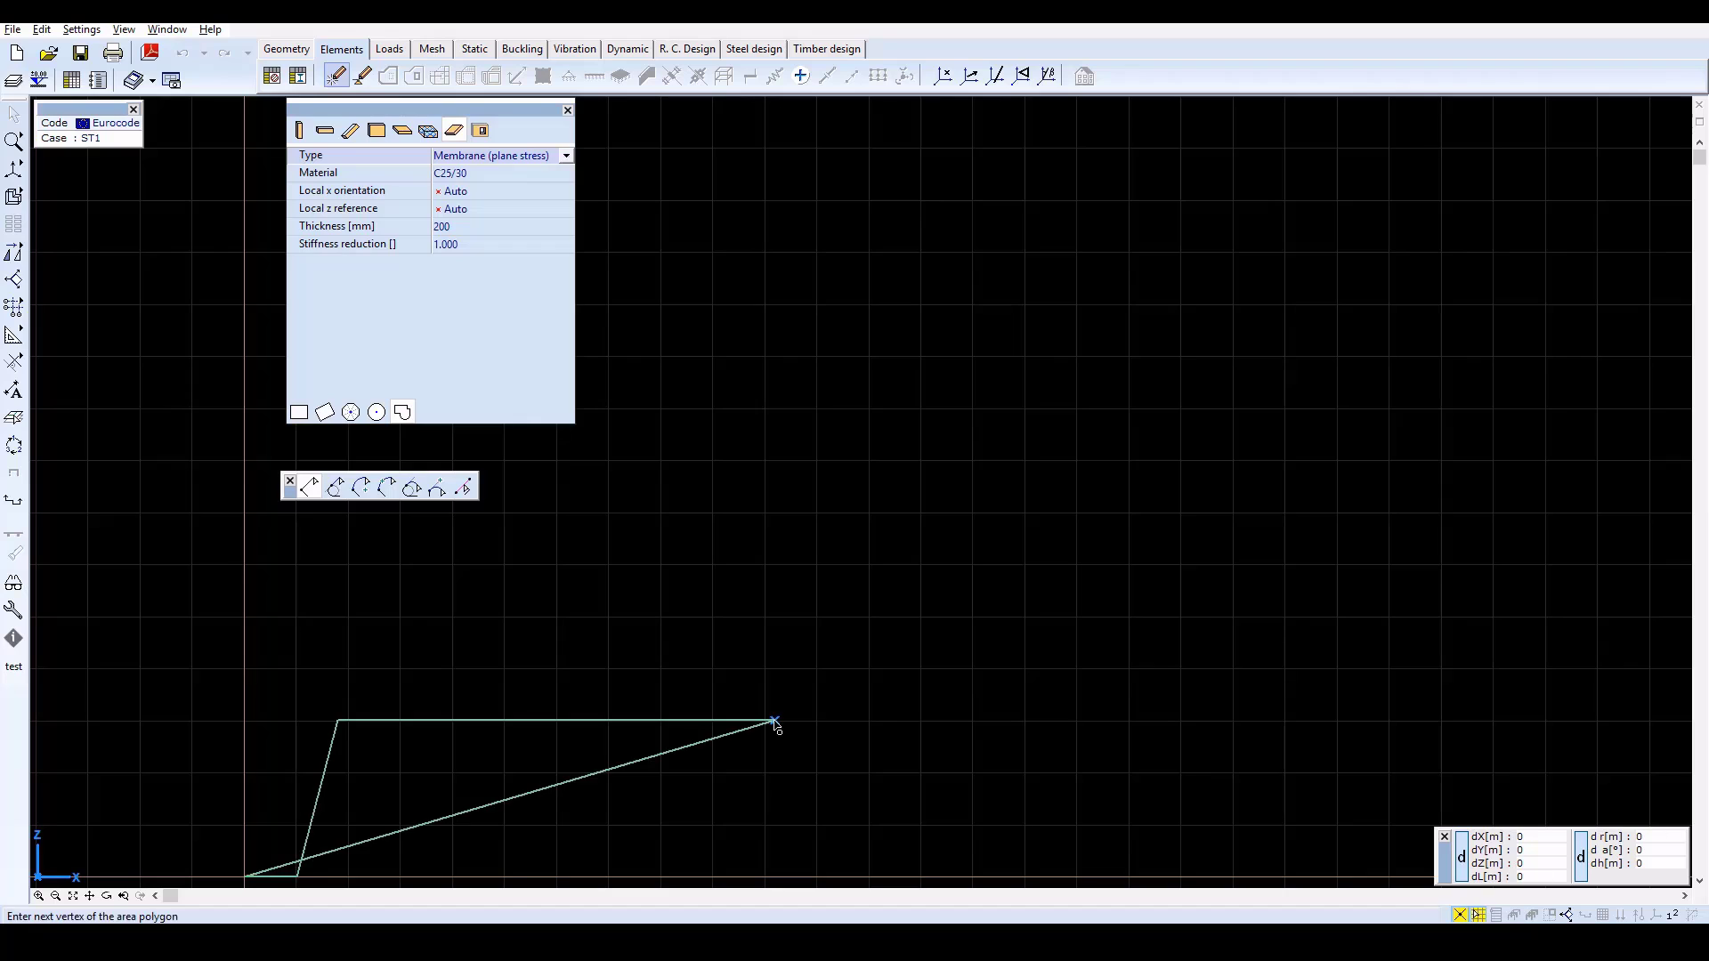
- Add polygon vertices at relative dX 0.8 m, dZ -3 m for the descending edge and dX 1 m for the second foot
text(x)
text(0)
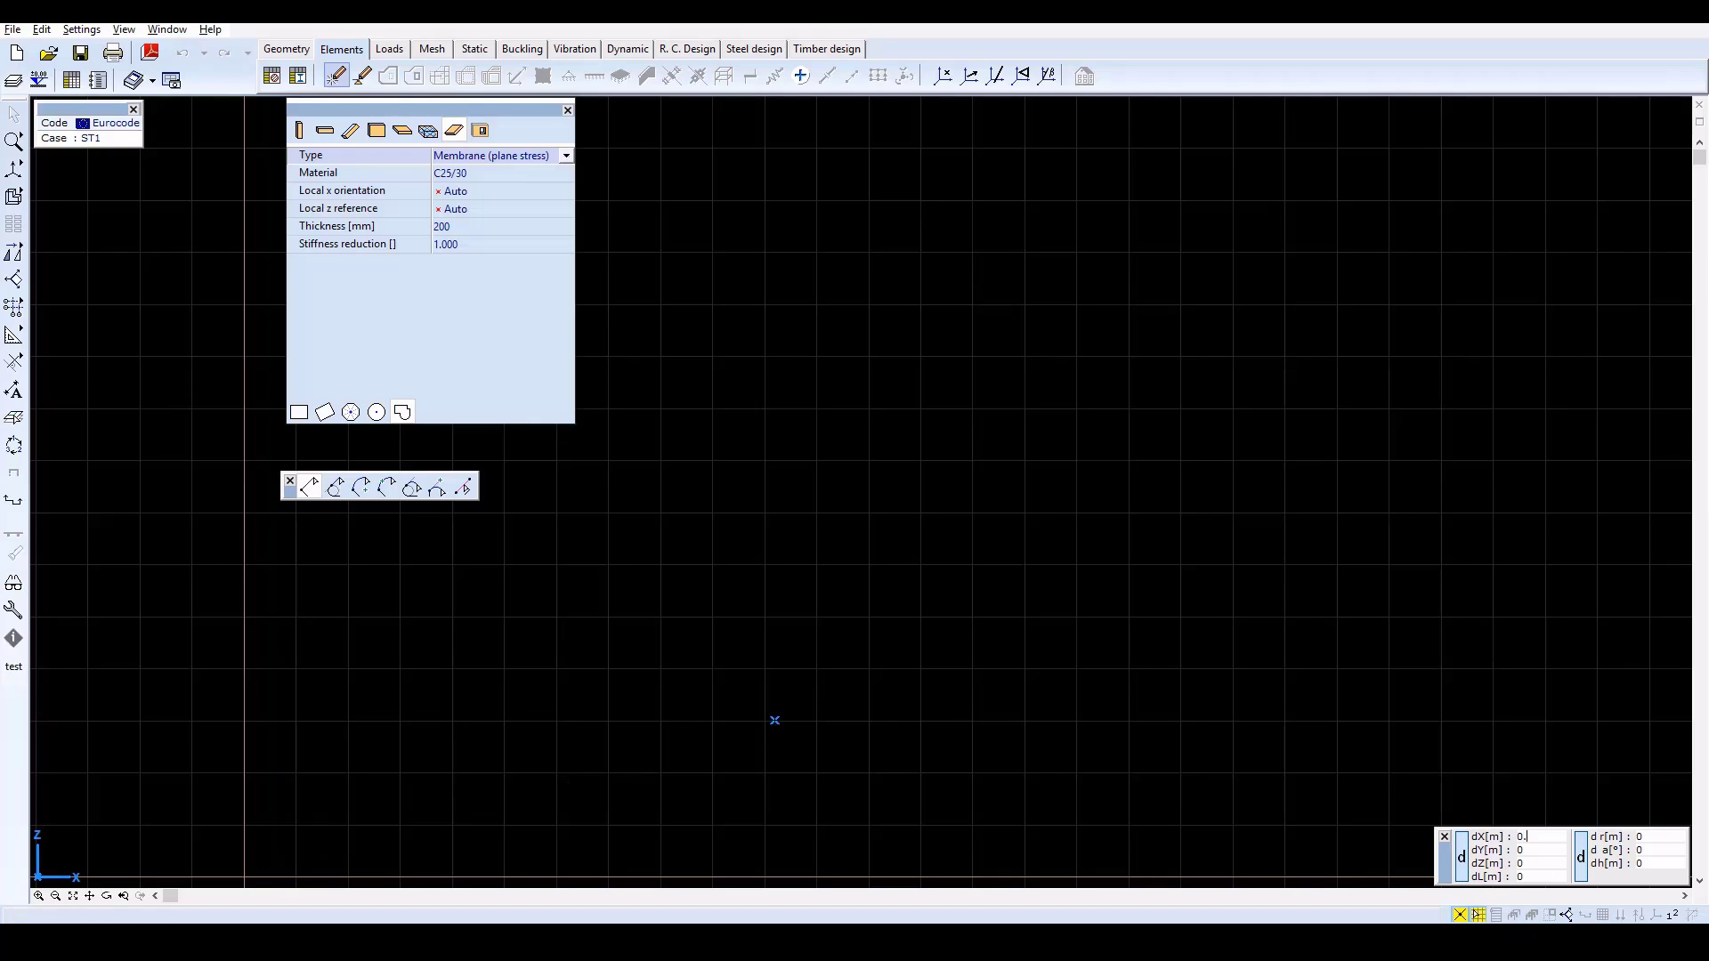
text(.8)
text(z)
text(-3)
key(Return)
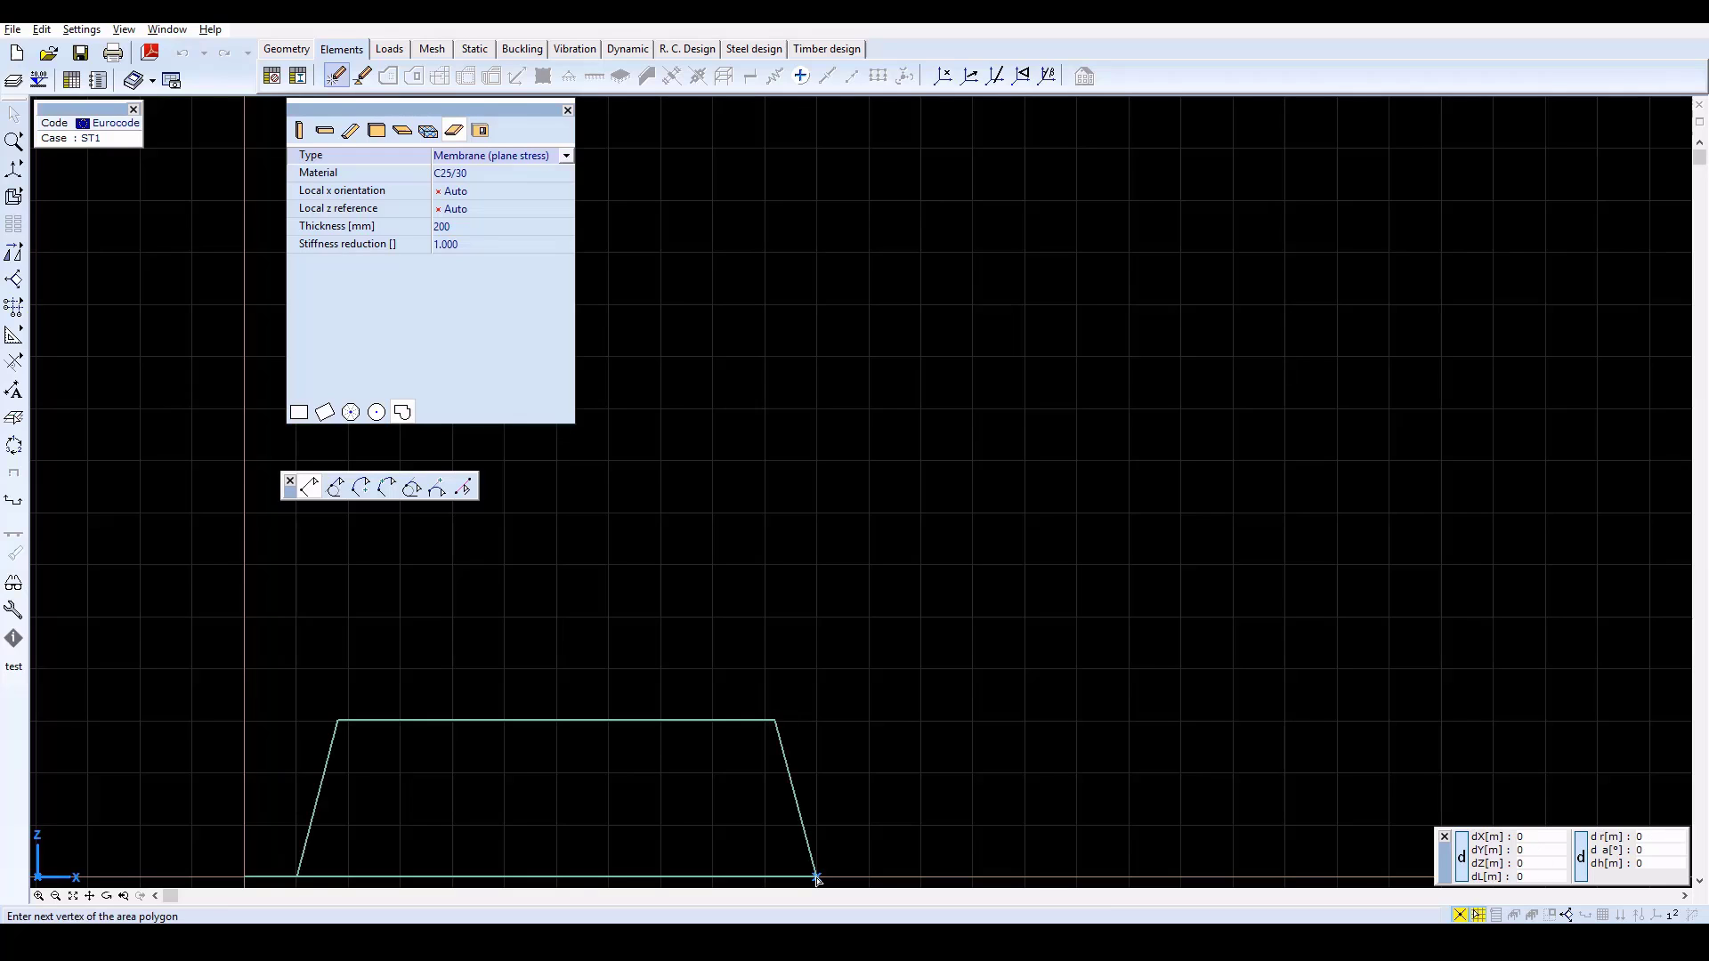
text(x)
text(1)
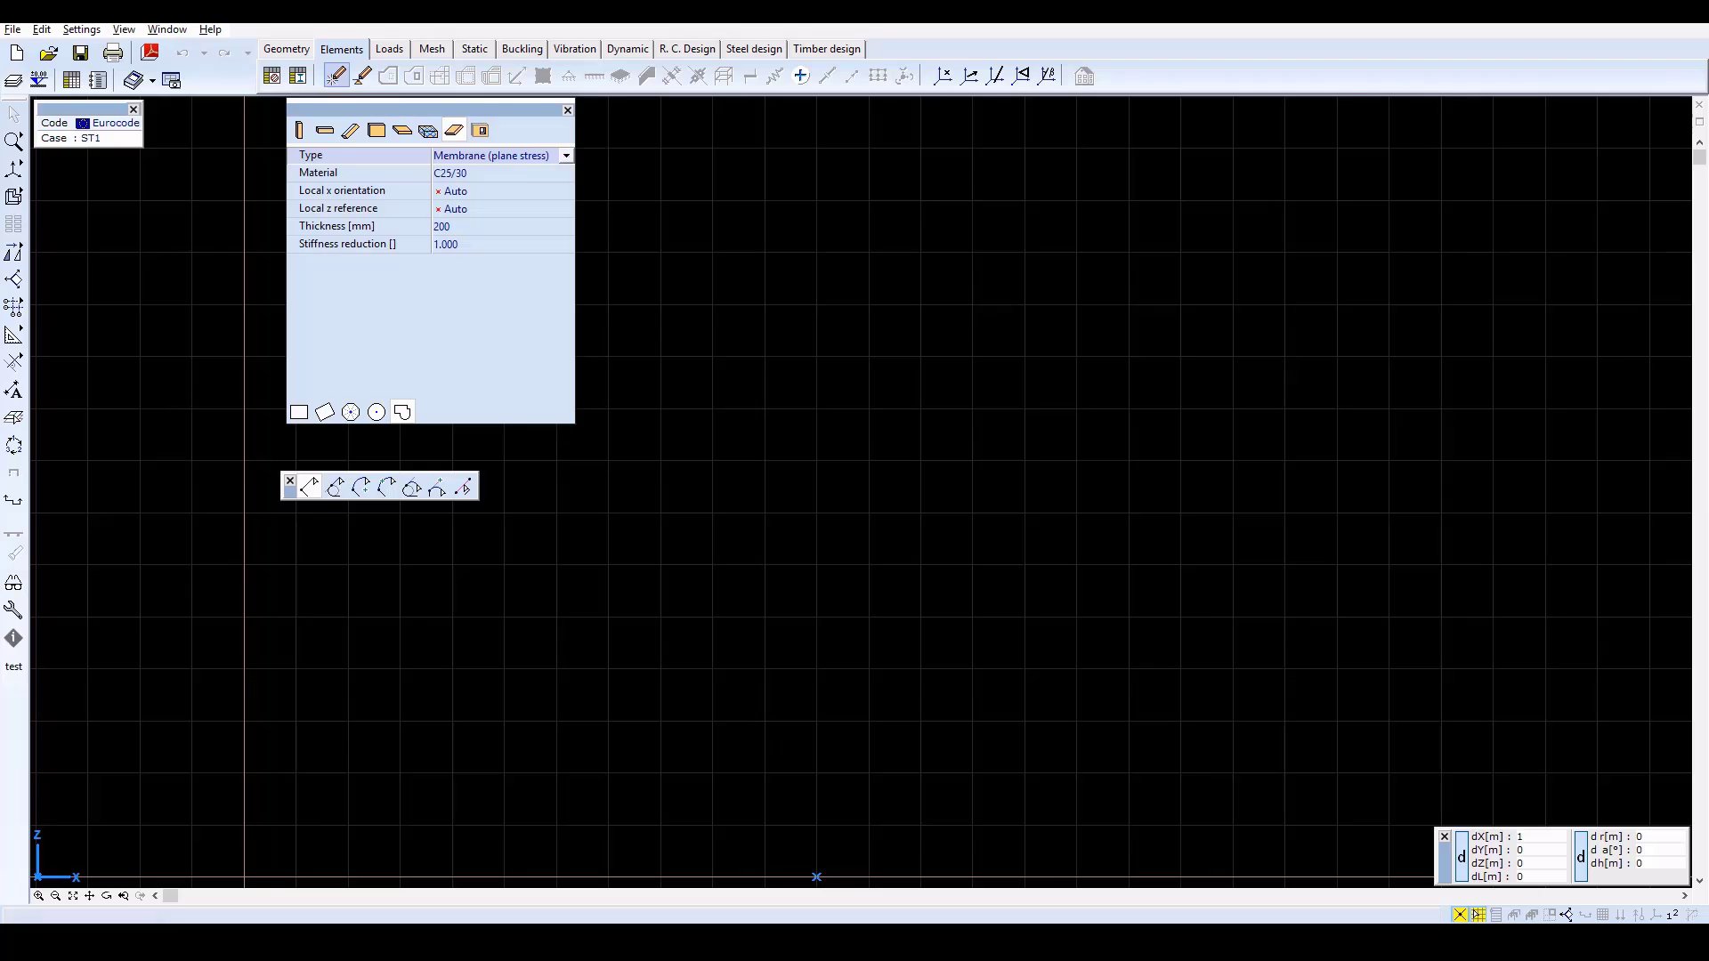
text(z)
key(Return)
- Add polygon vertices at relative dZ 6 m and dX -12 m and close the outline to create the membrane domain
key(z)
text(6)
key(Return)
text(x-1)
text(2)
key(Return)
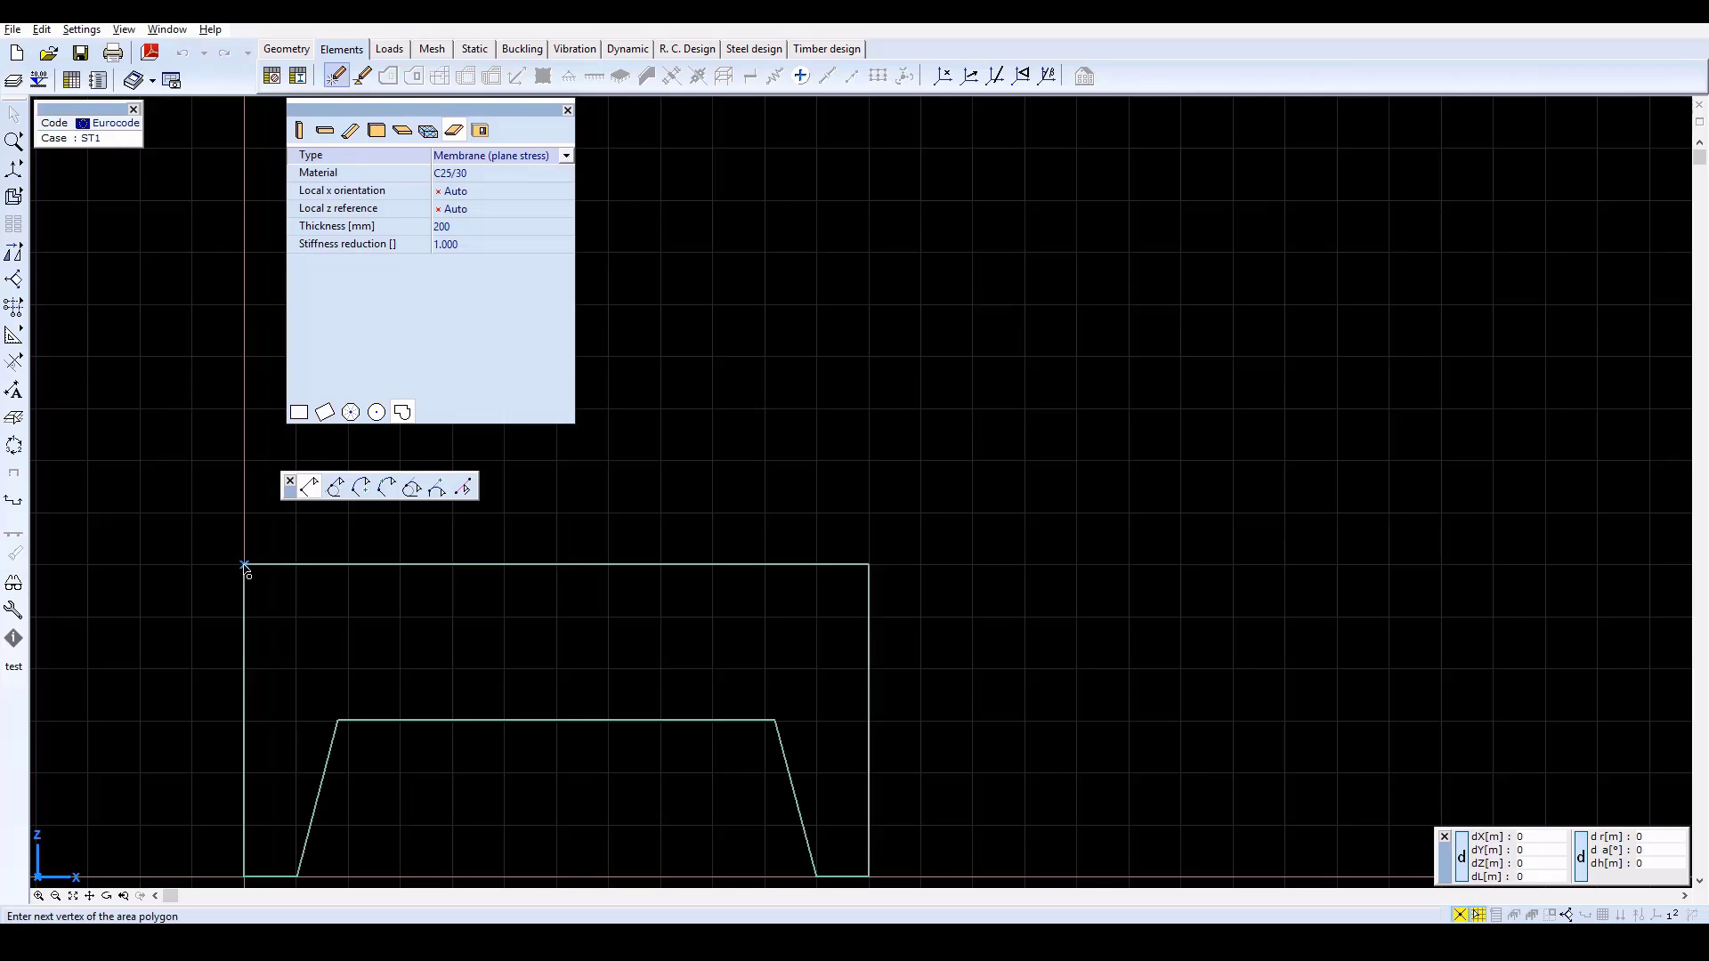
click(245, 568)
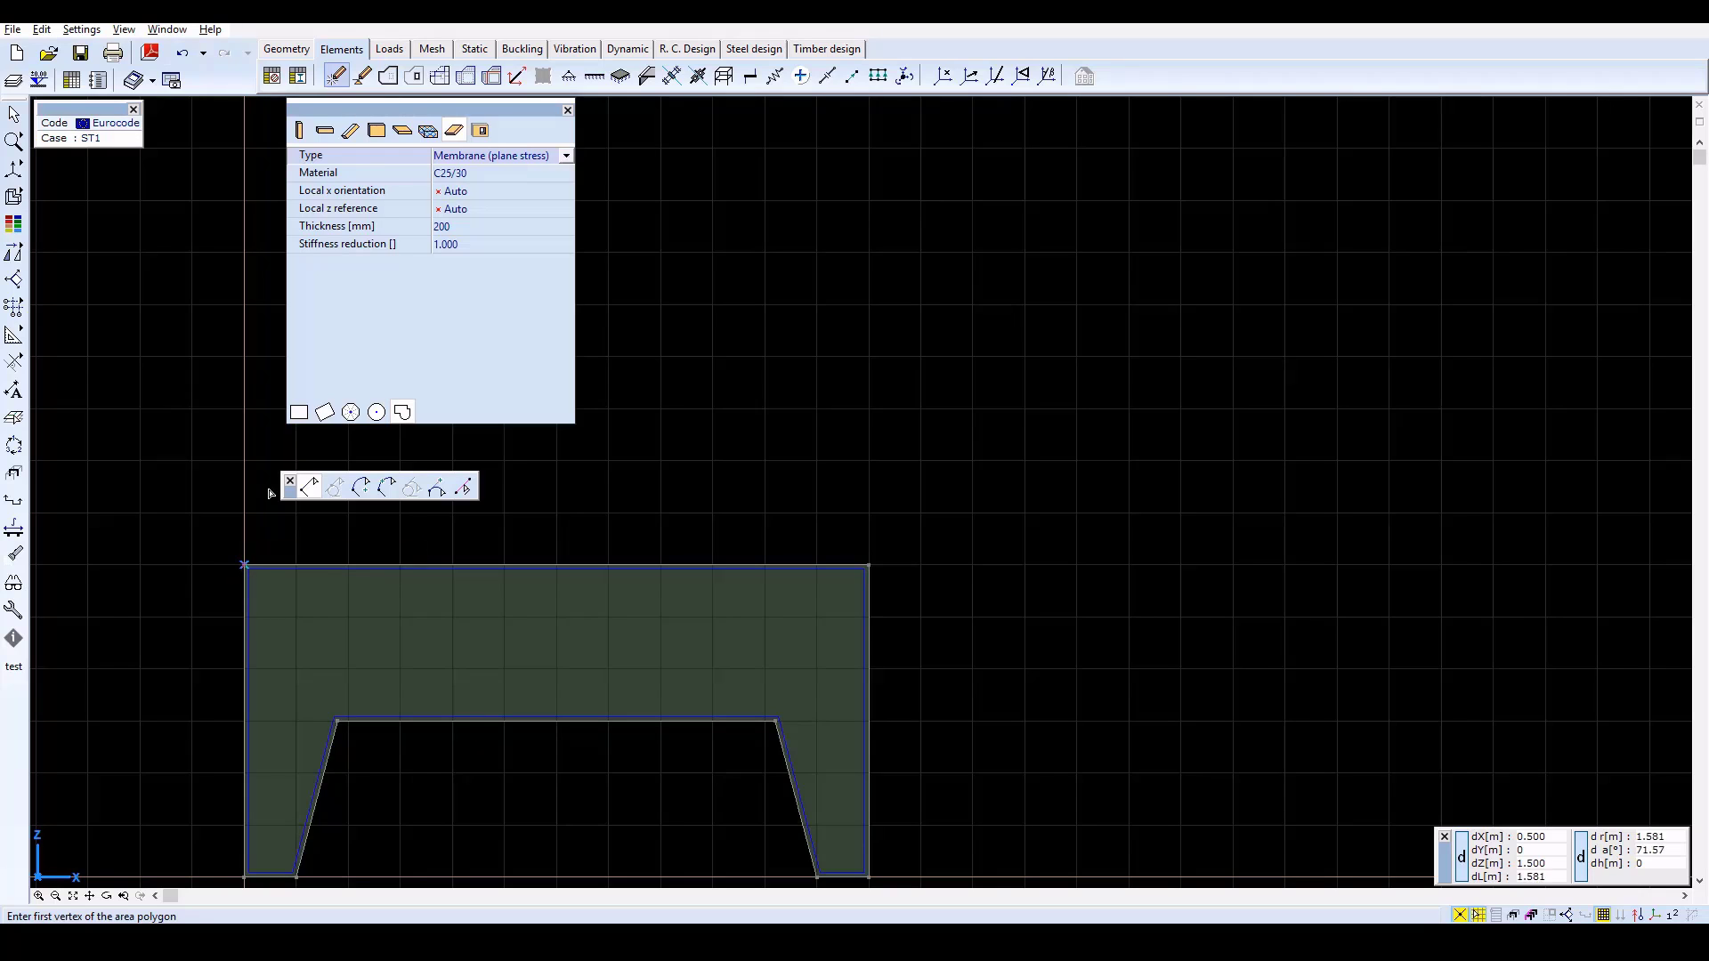
click(402, 411)
- Copy the membrane's top edge once by incremental translation, 0.8 m downward, without connecting nodes
mouse_move(15, 254)
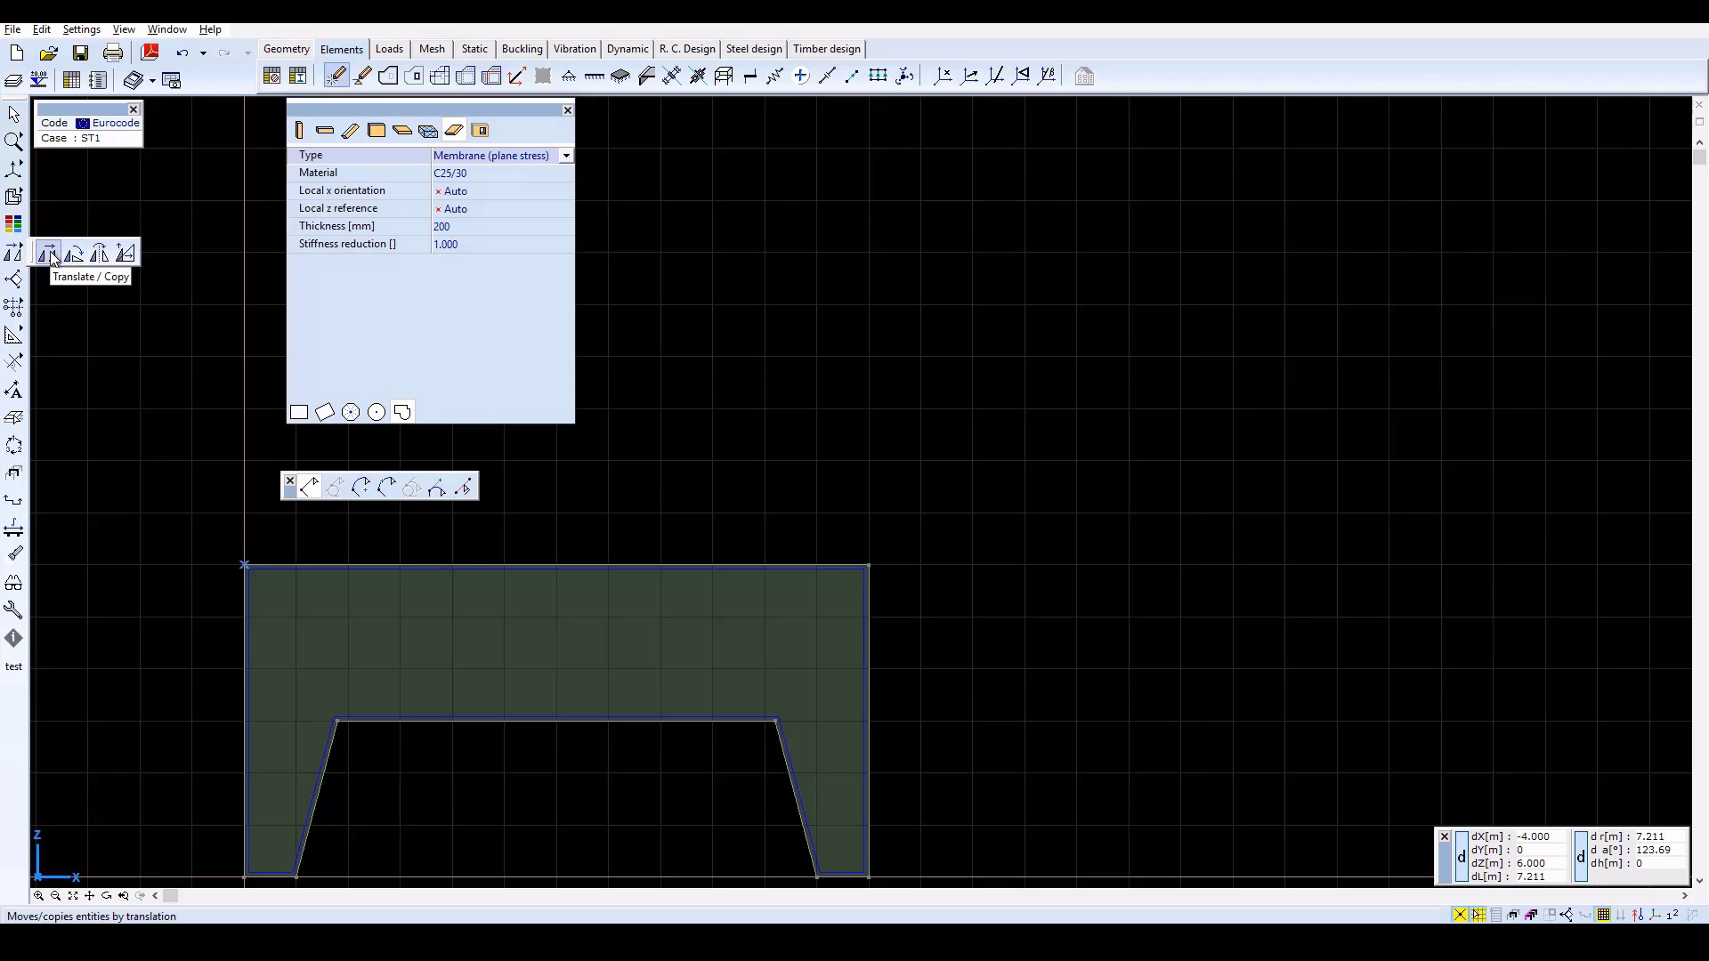
click(49, 255)
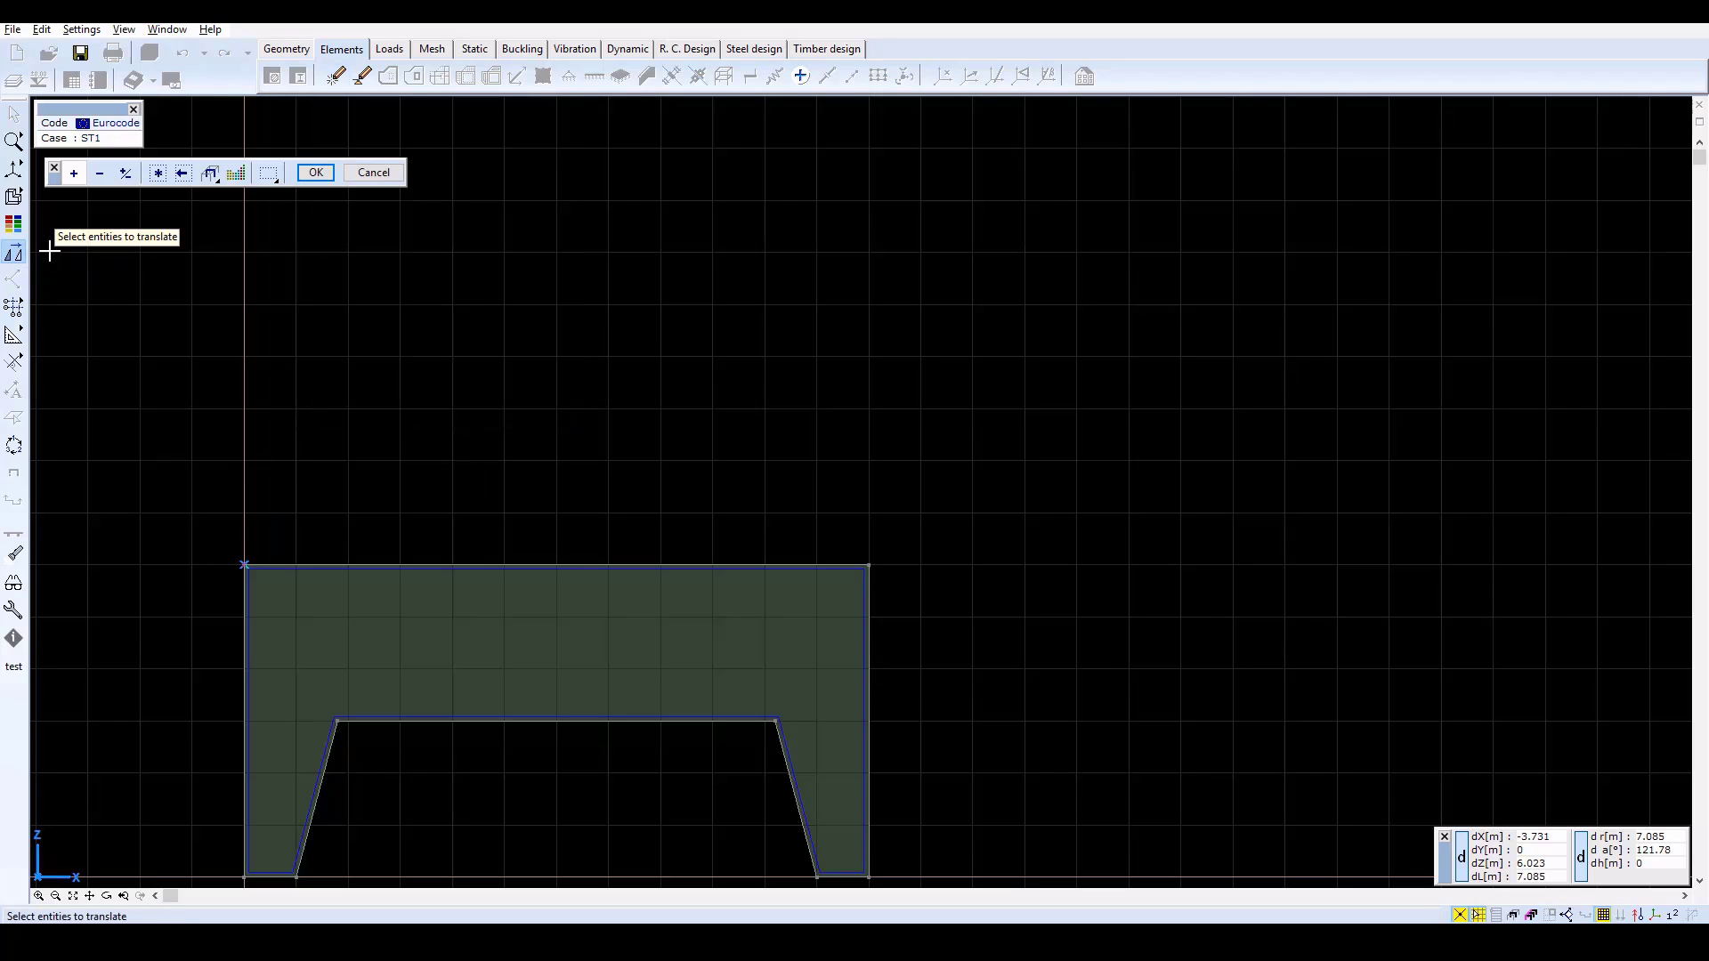
click(425, 565)
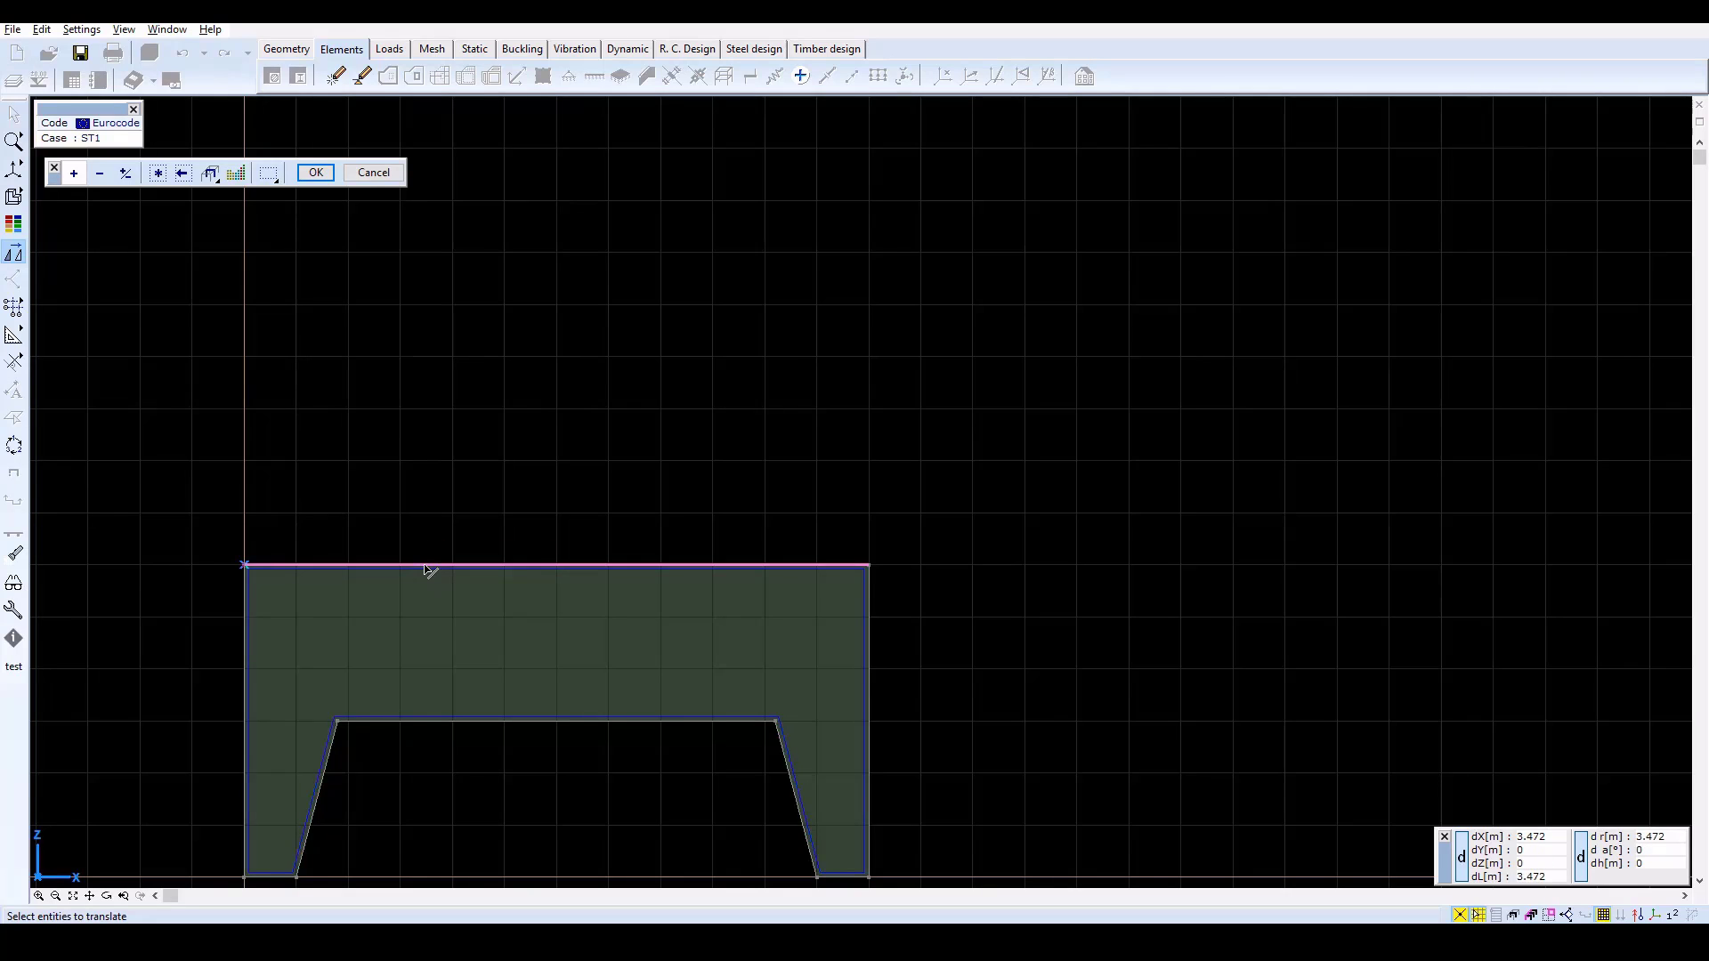
click(316, 173)
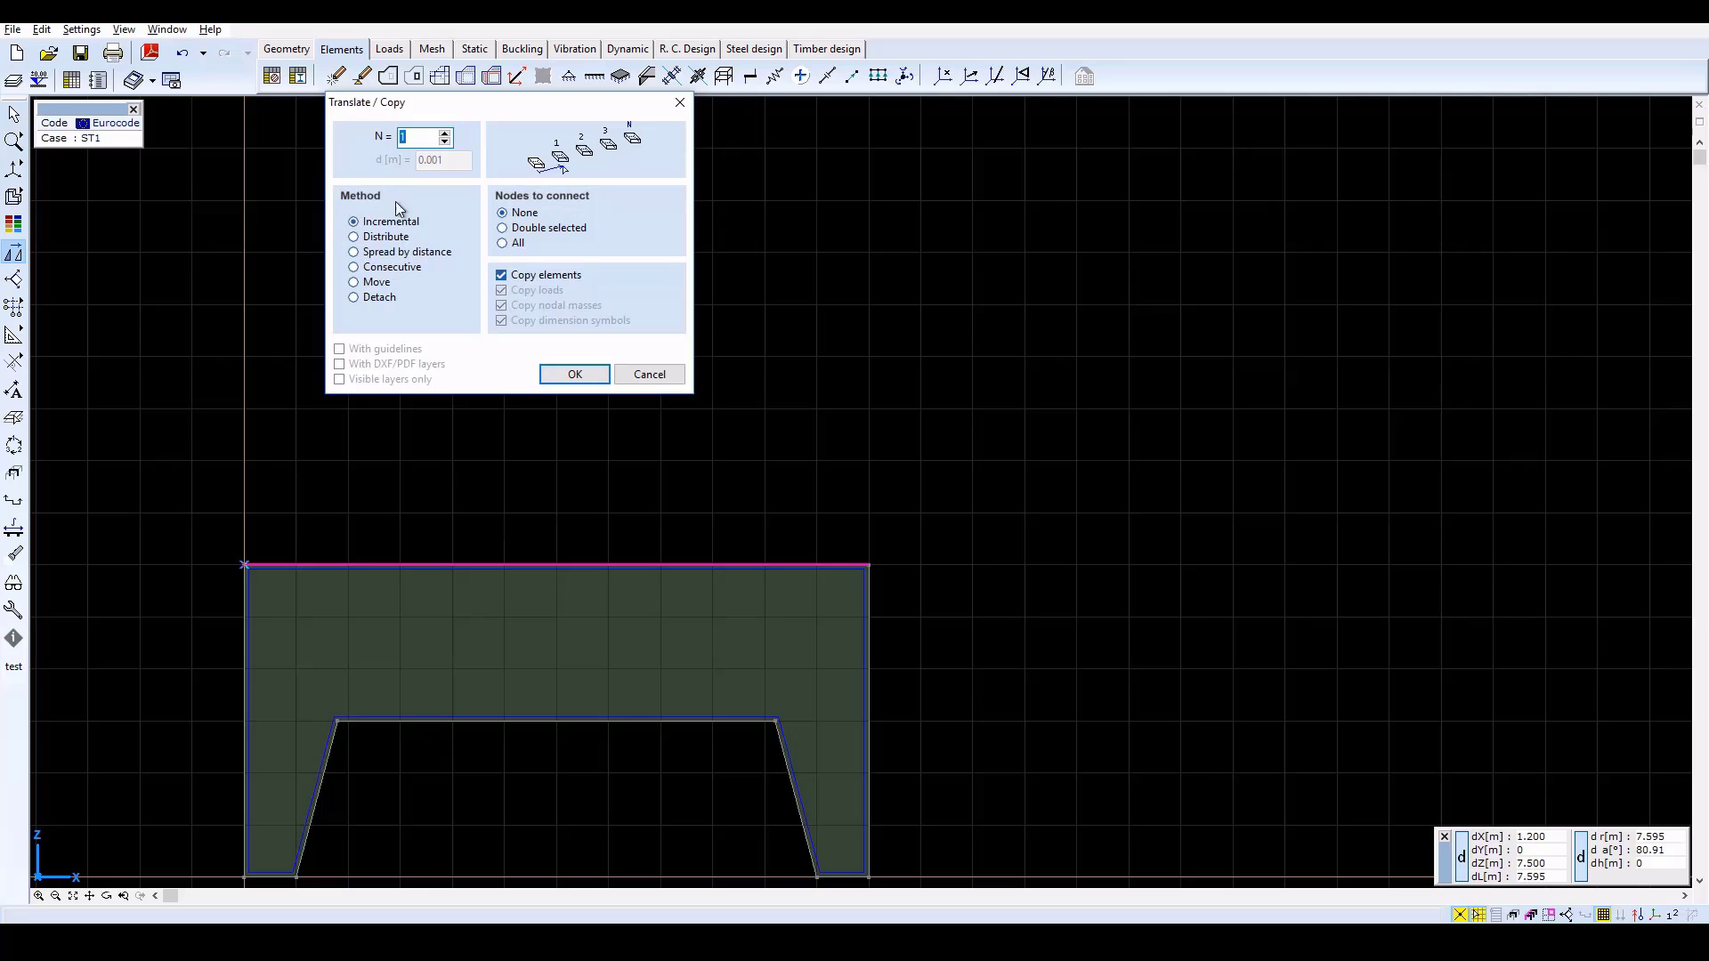
click(575, 374)
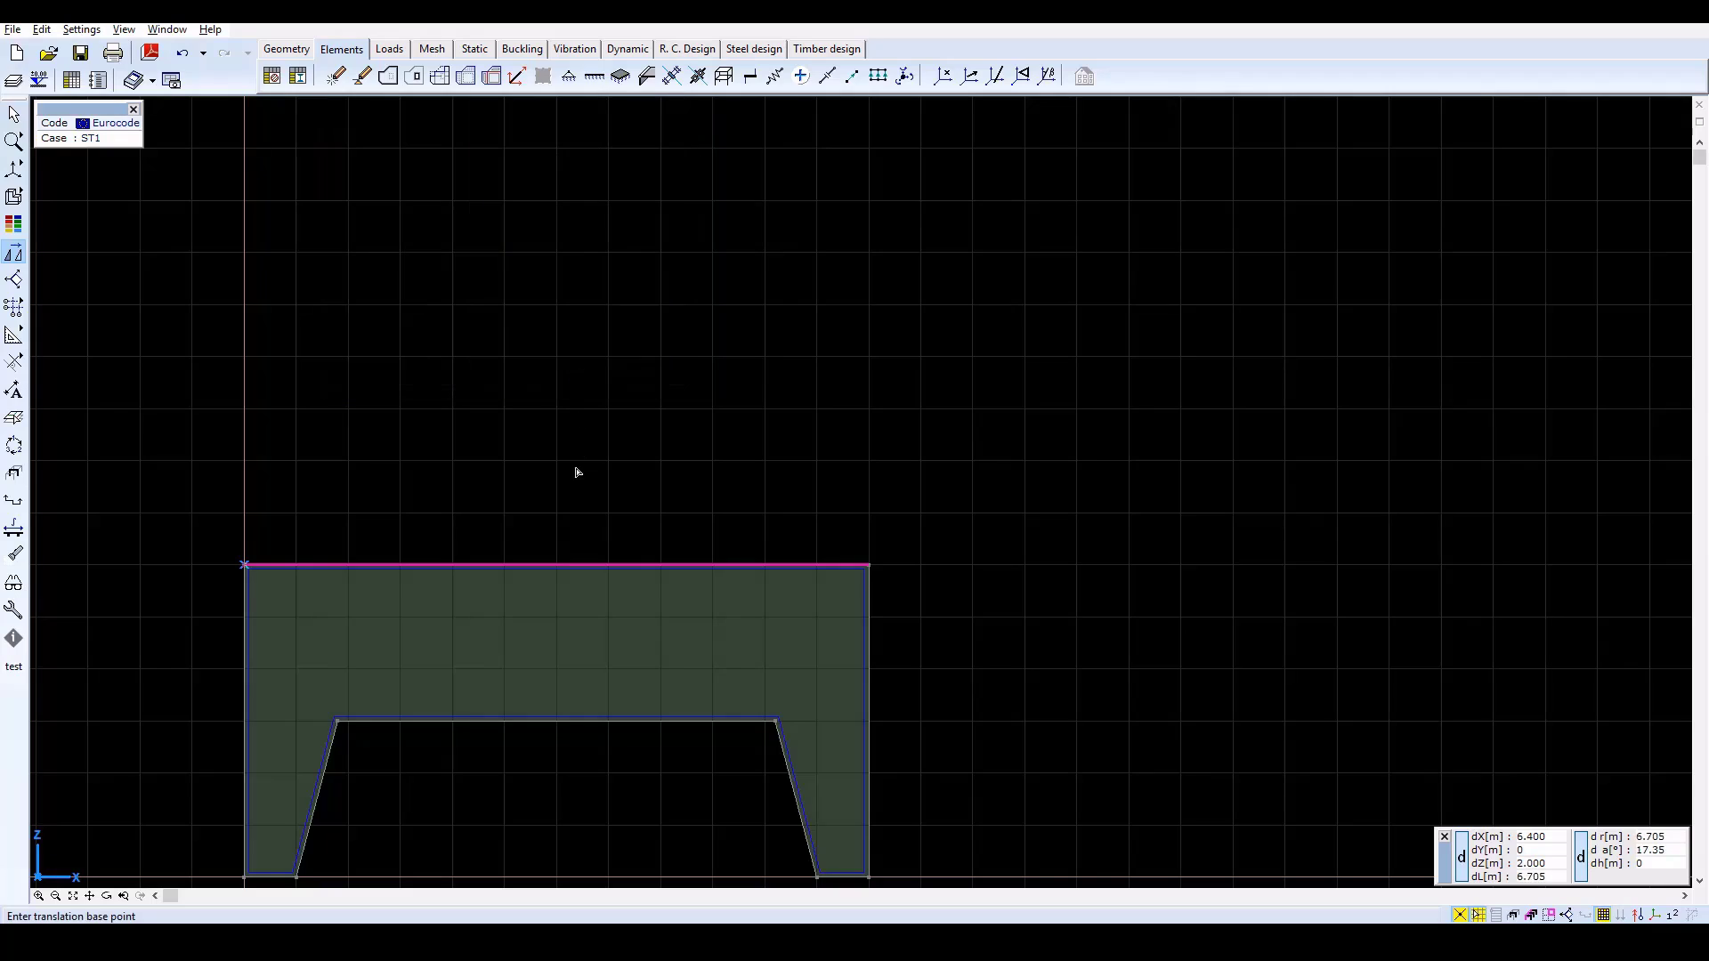
click(562, 572)
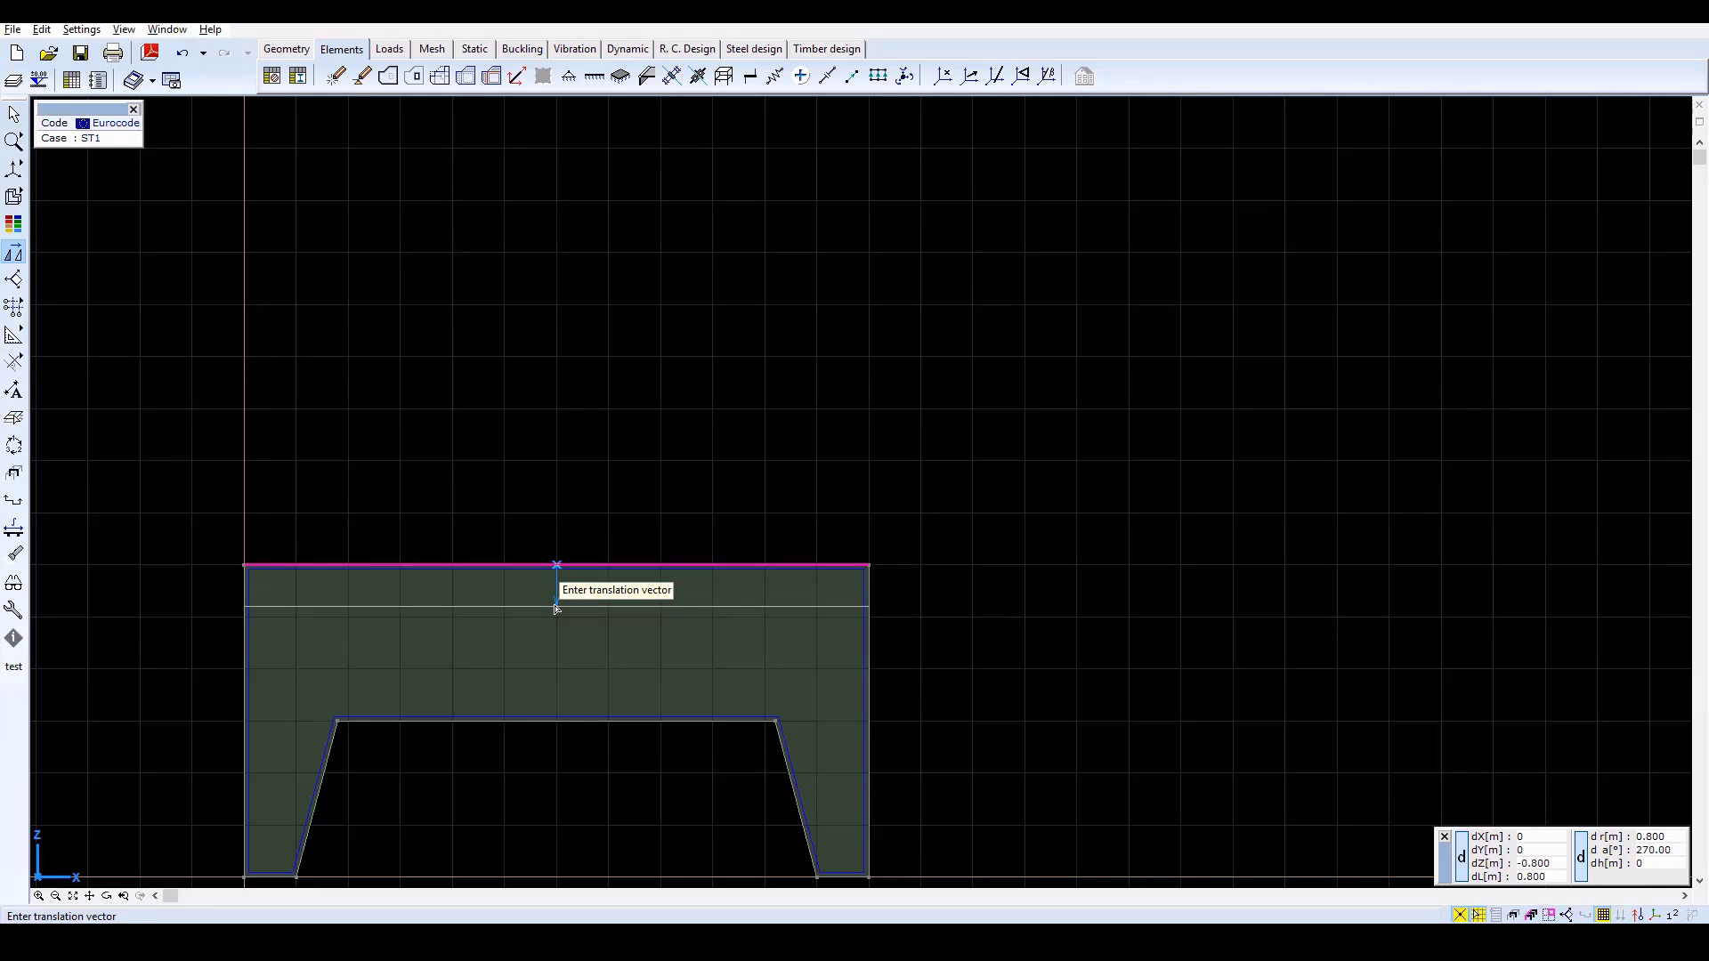
click(556, 609)
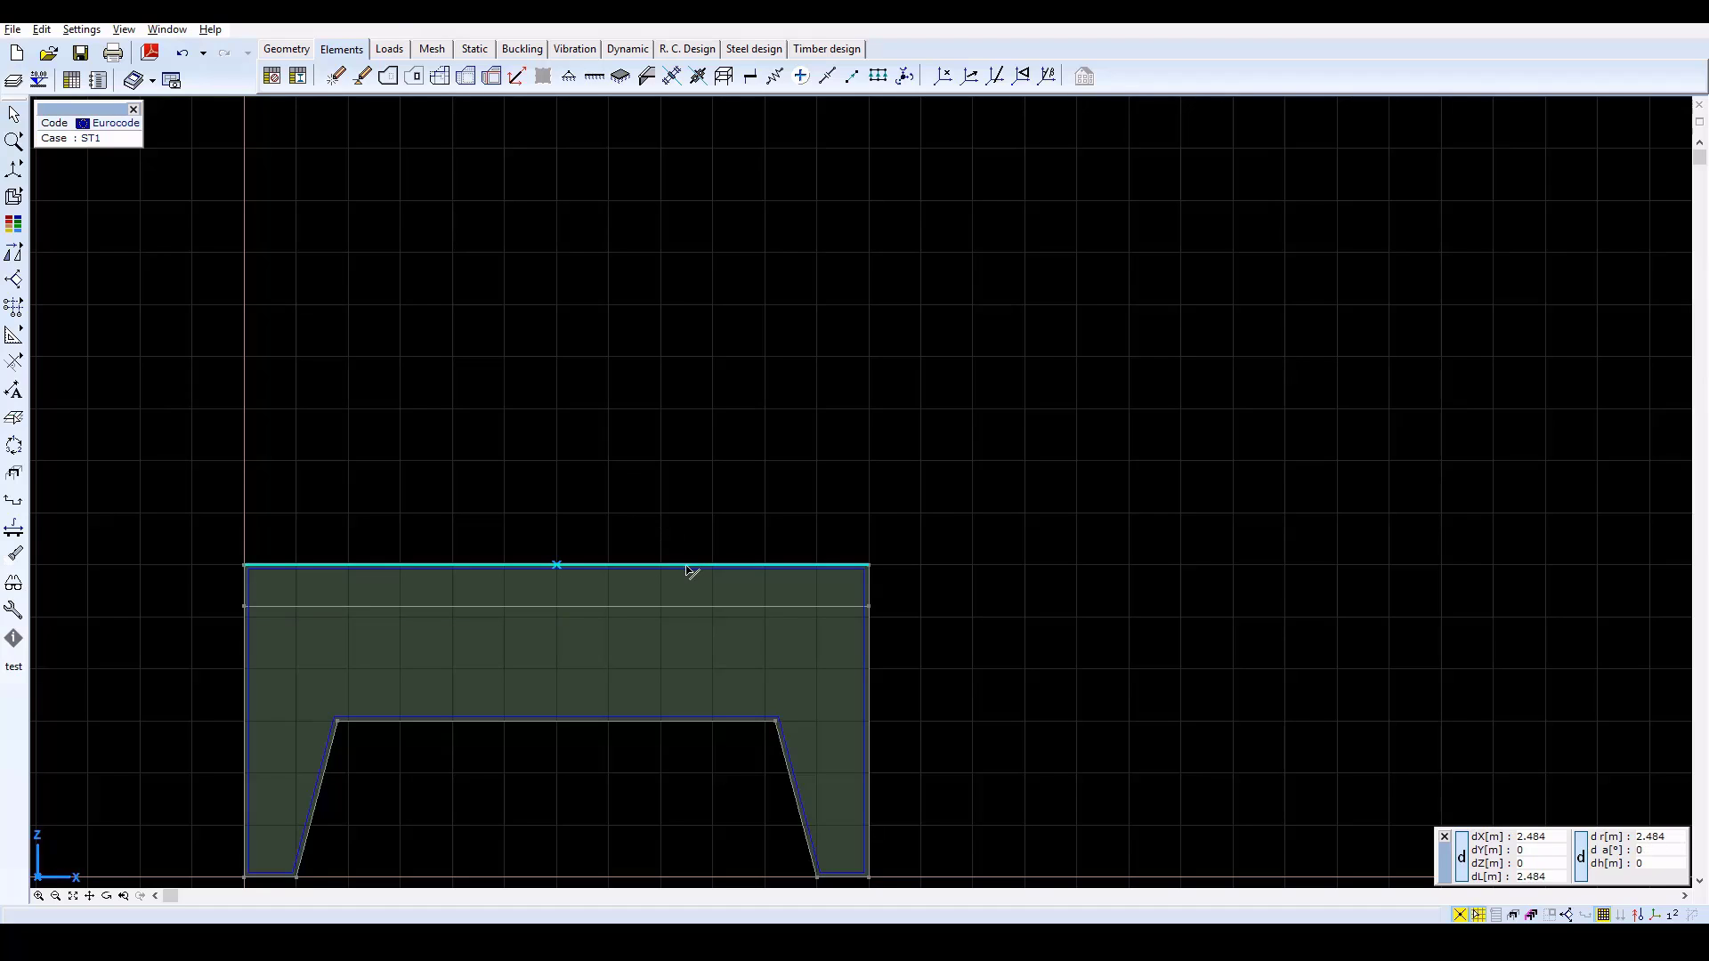
- Generate a triangular mesh on the membrane domain with an average element size of 0.7 m
mouse_move(690, 575)
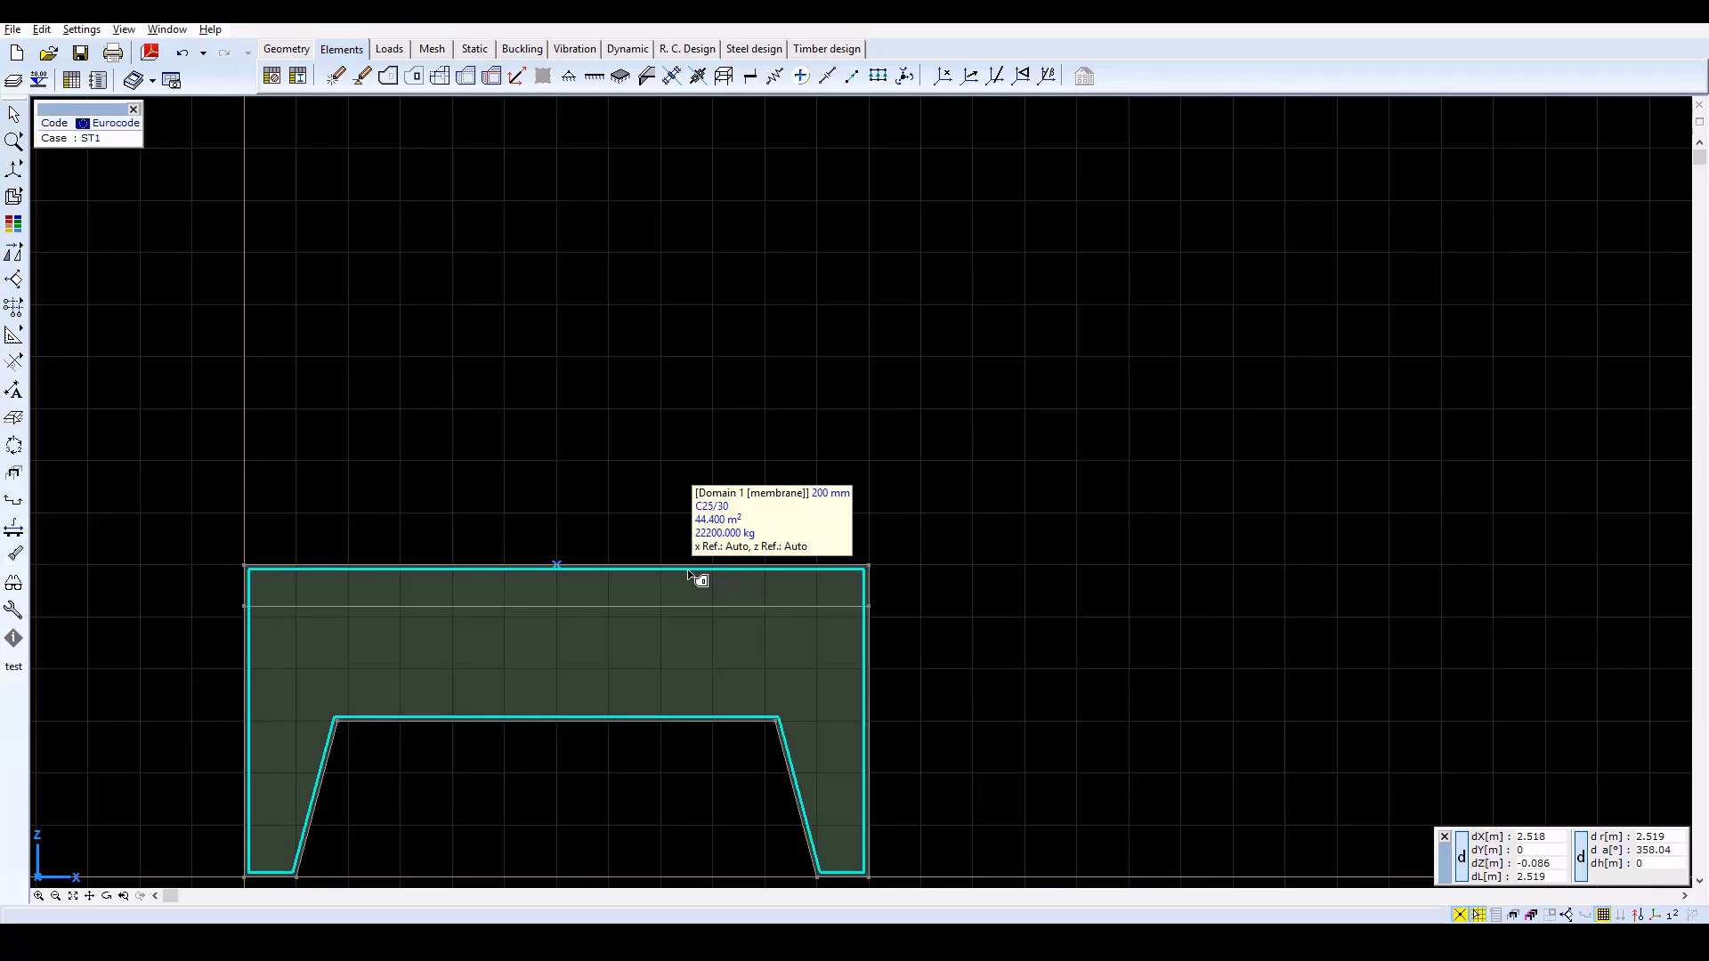
click(434, 50)
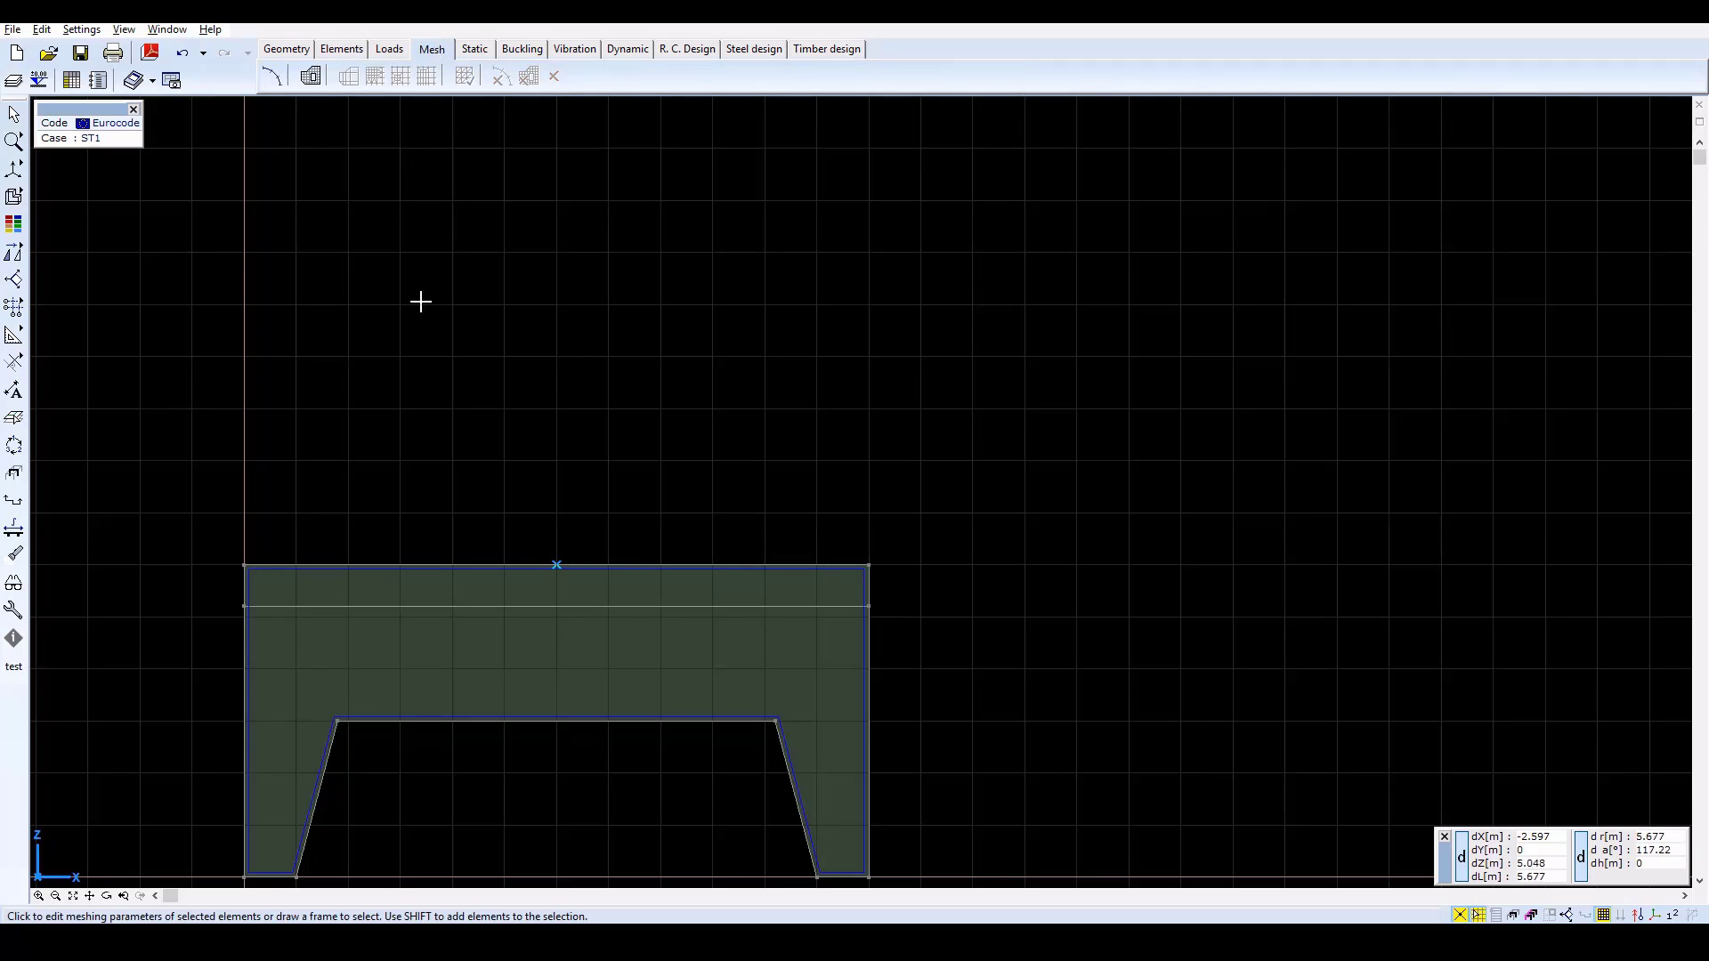
click(311, 78)
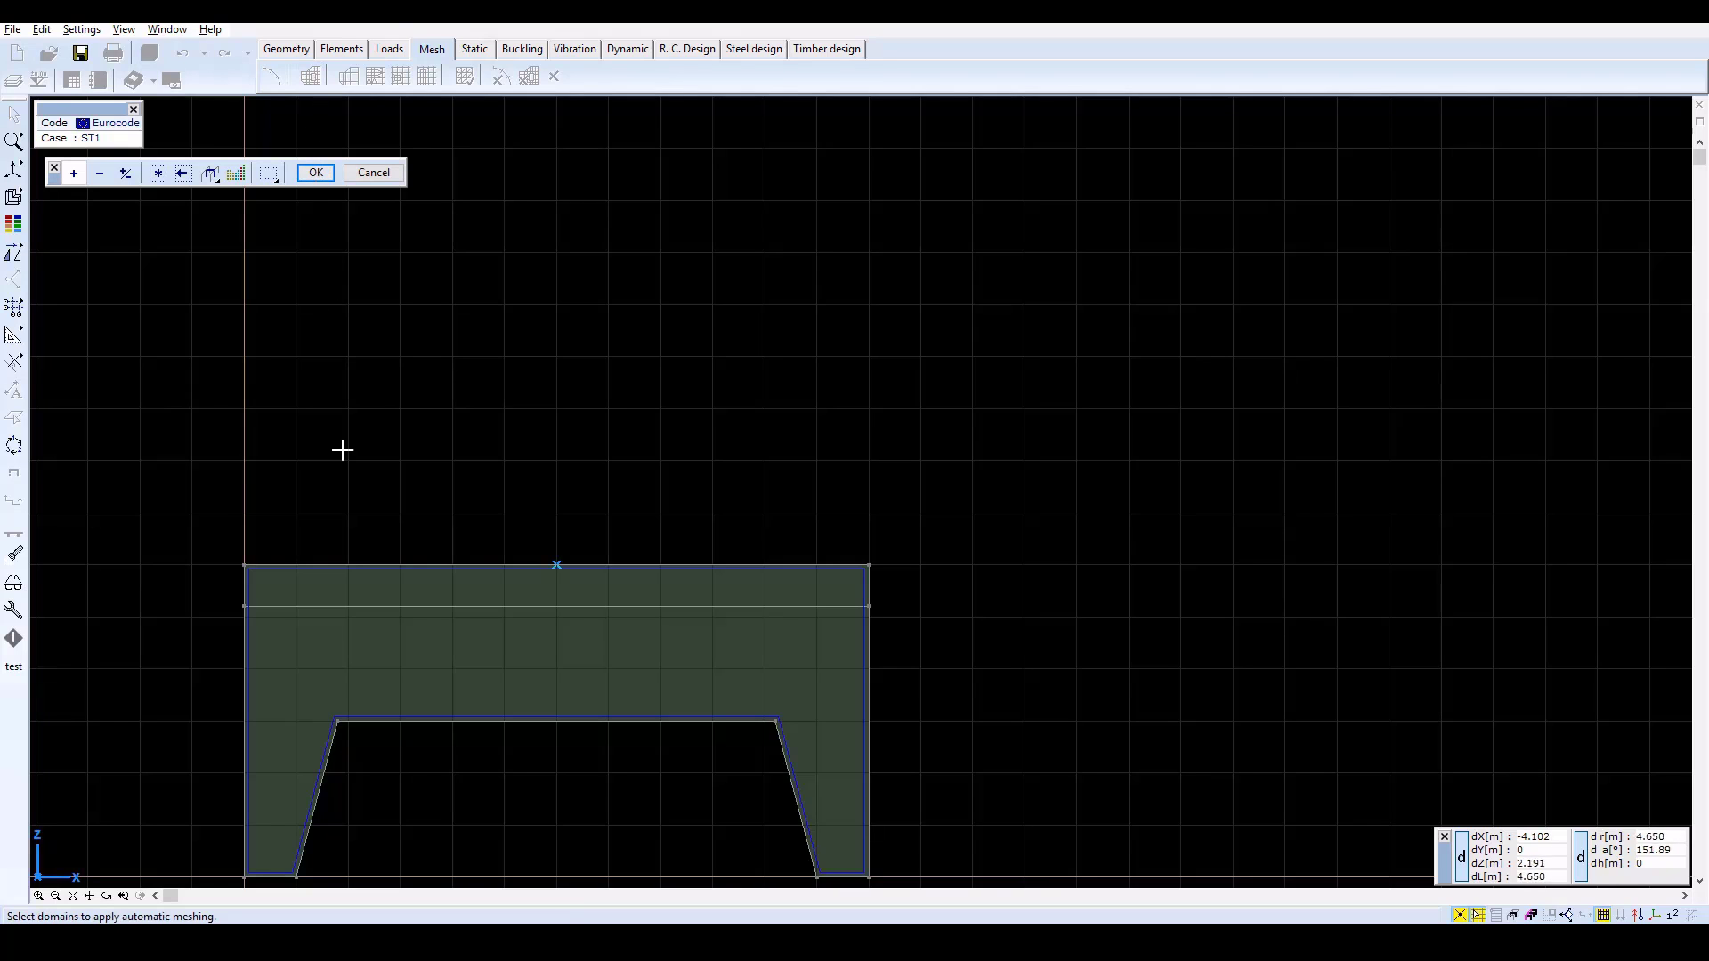
click(361, 575)
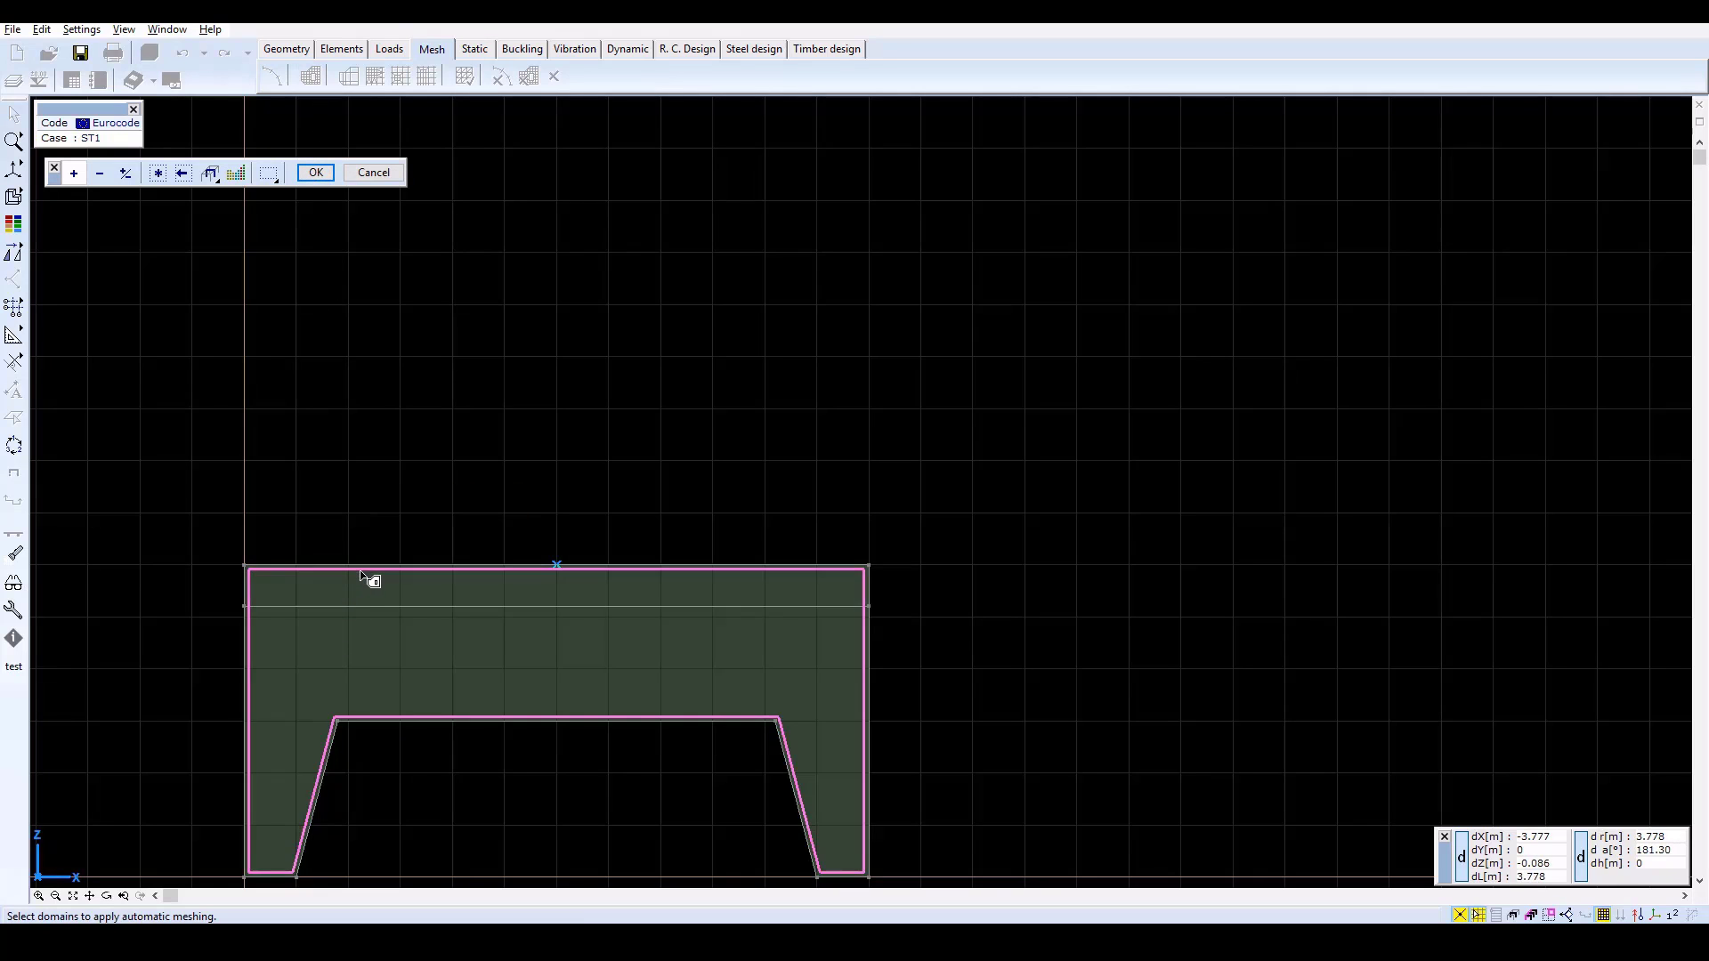
click(316, 173)
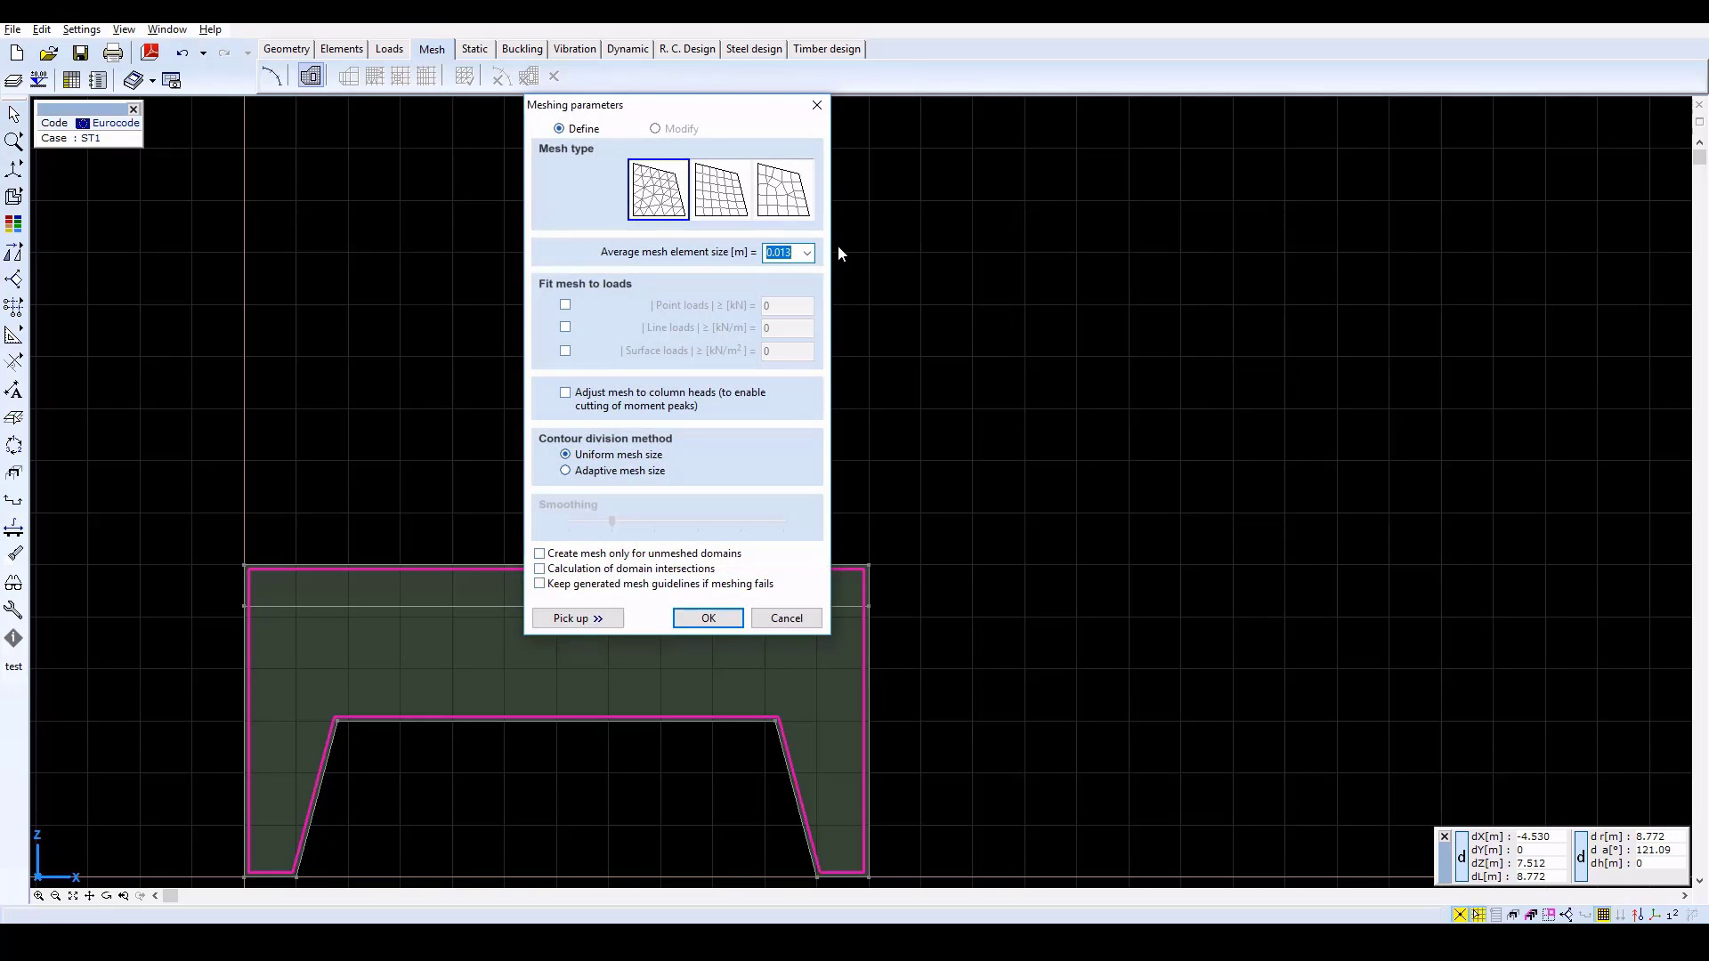
text(0.7)
click(708, 620)
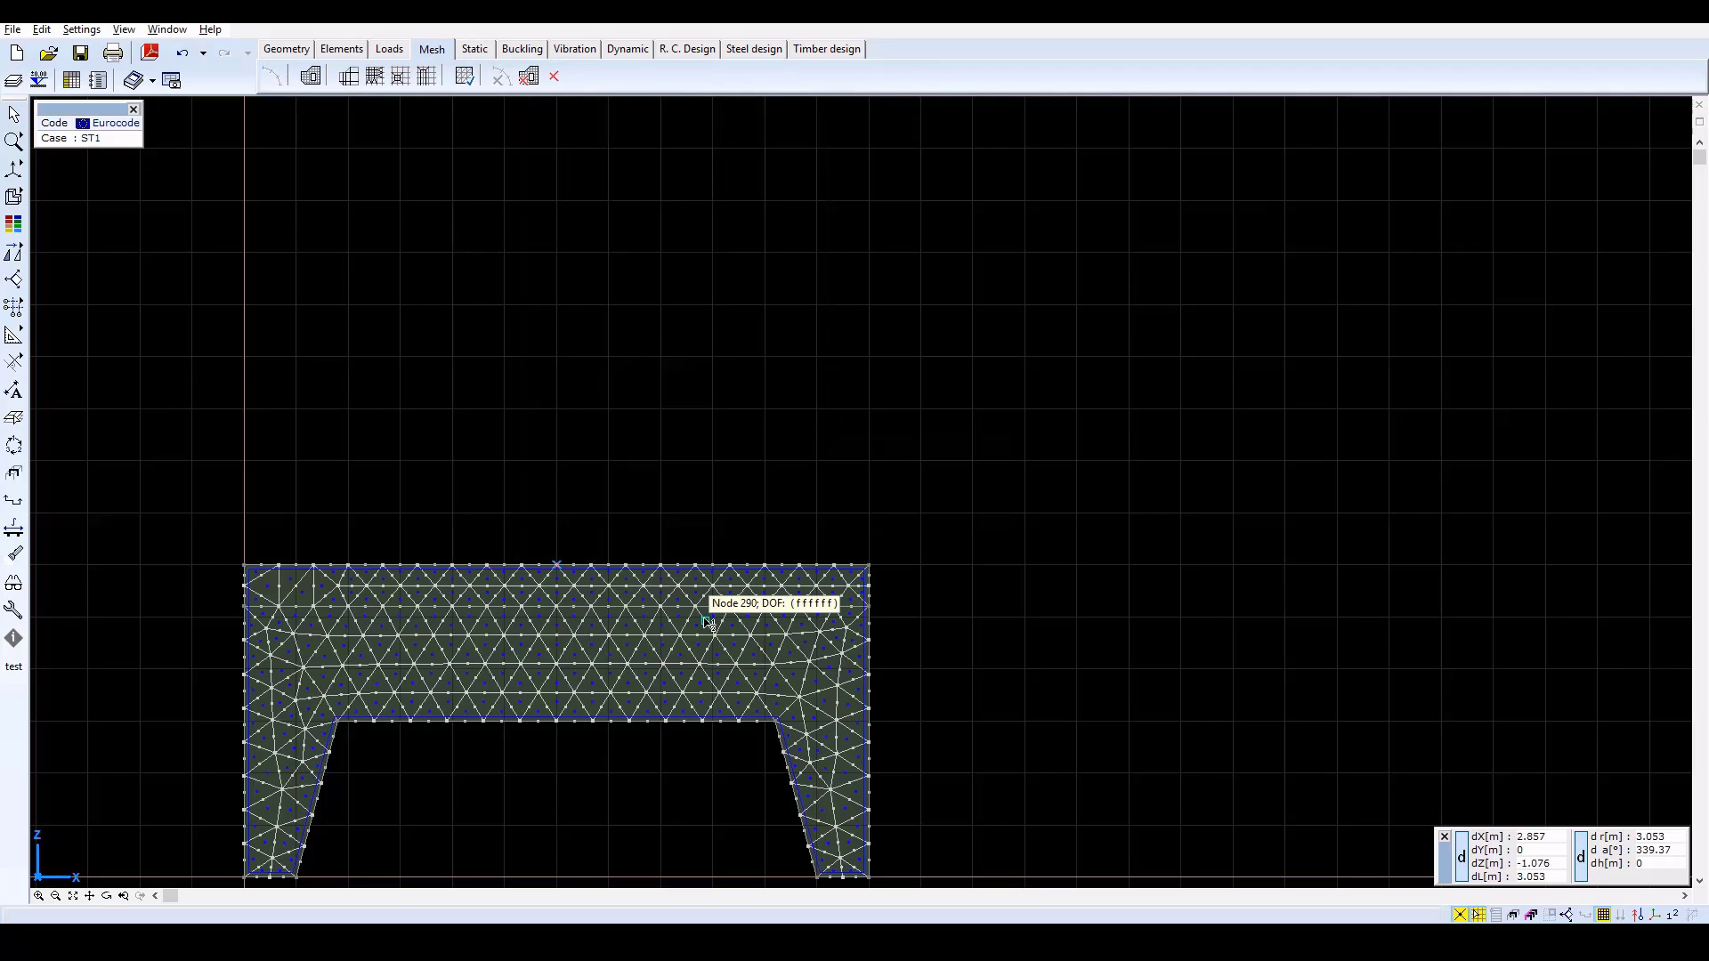
click(82, 897)
scroll(891, 503, down, 2)
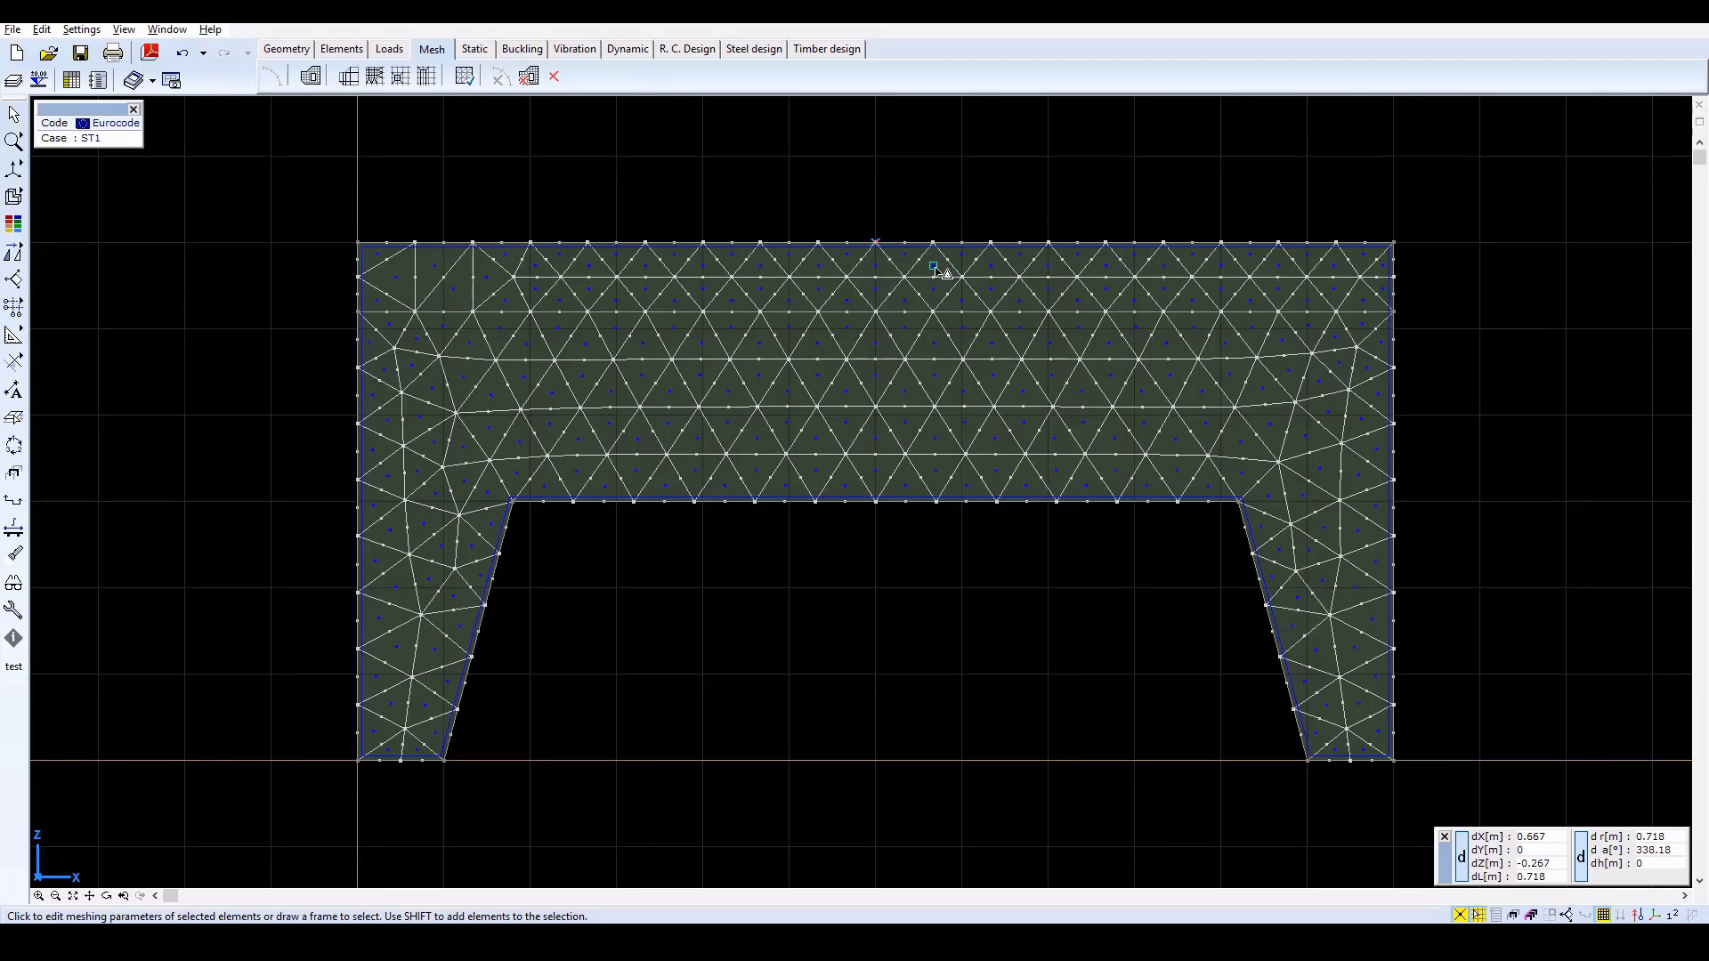
mouse_move(933, 267)
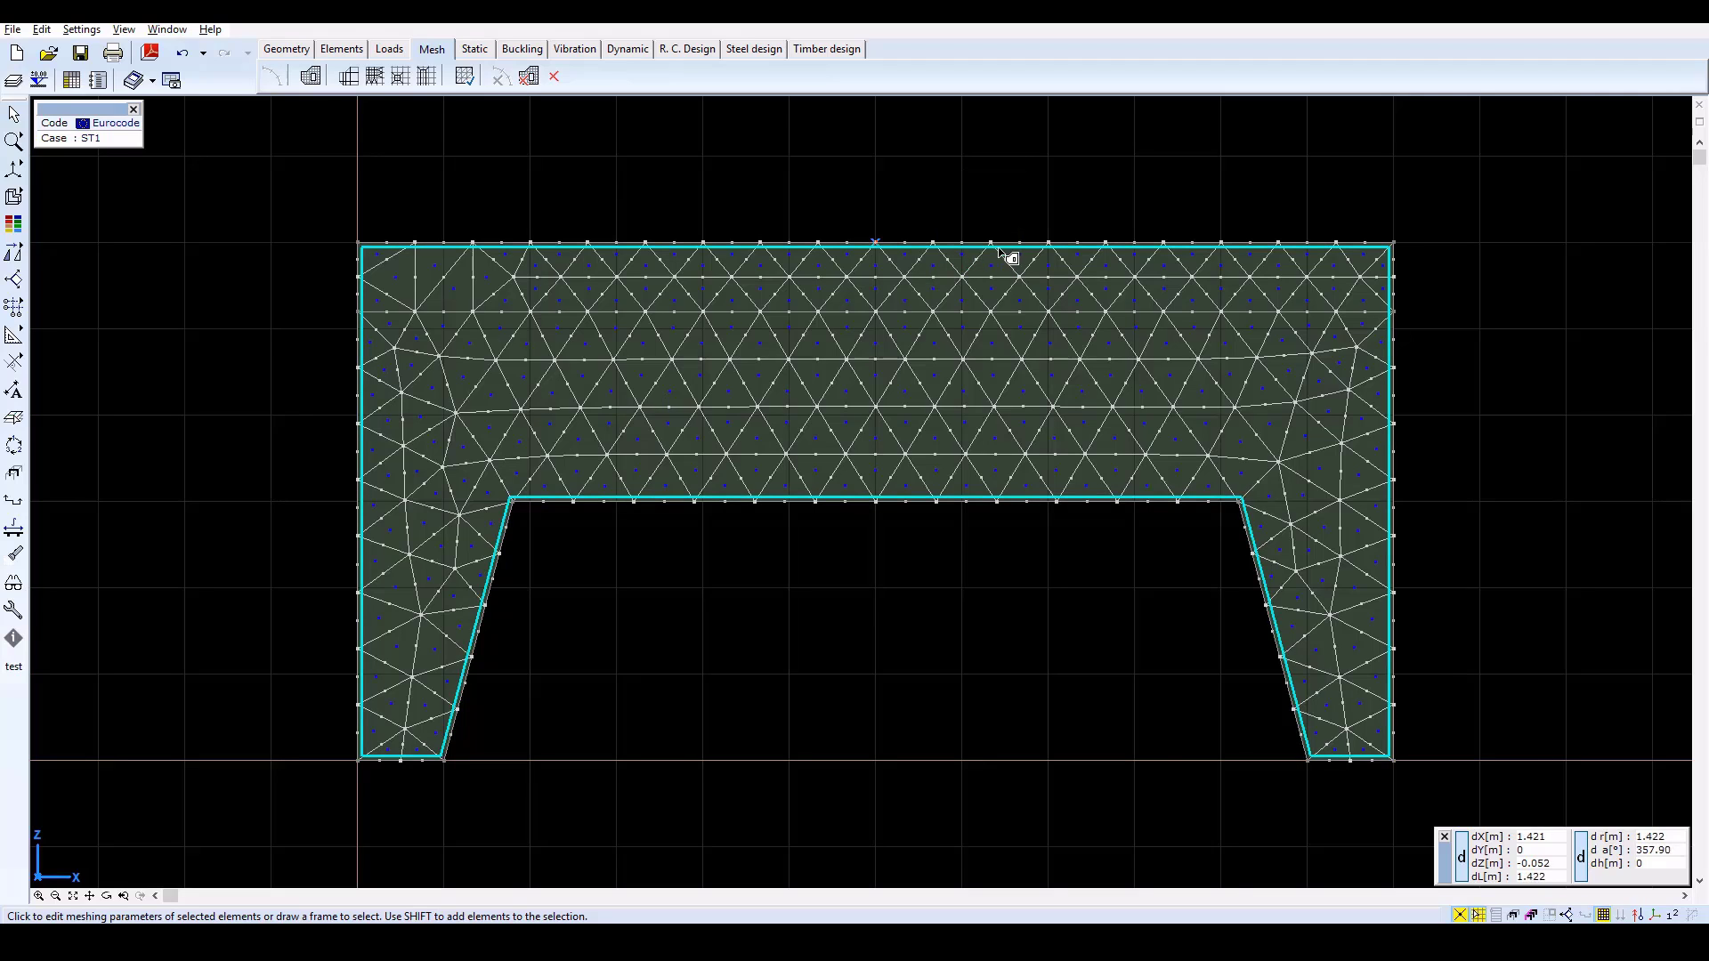
mouse_move(1010, 248)
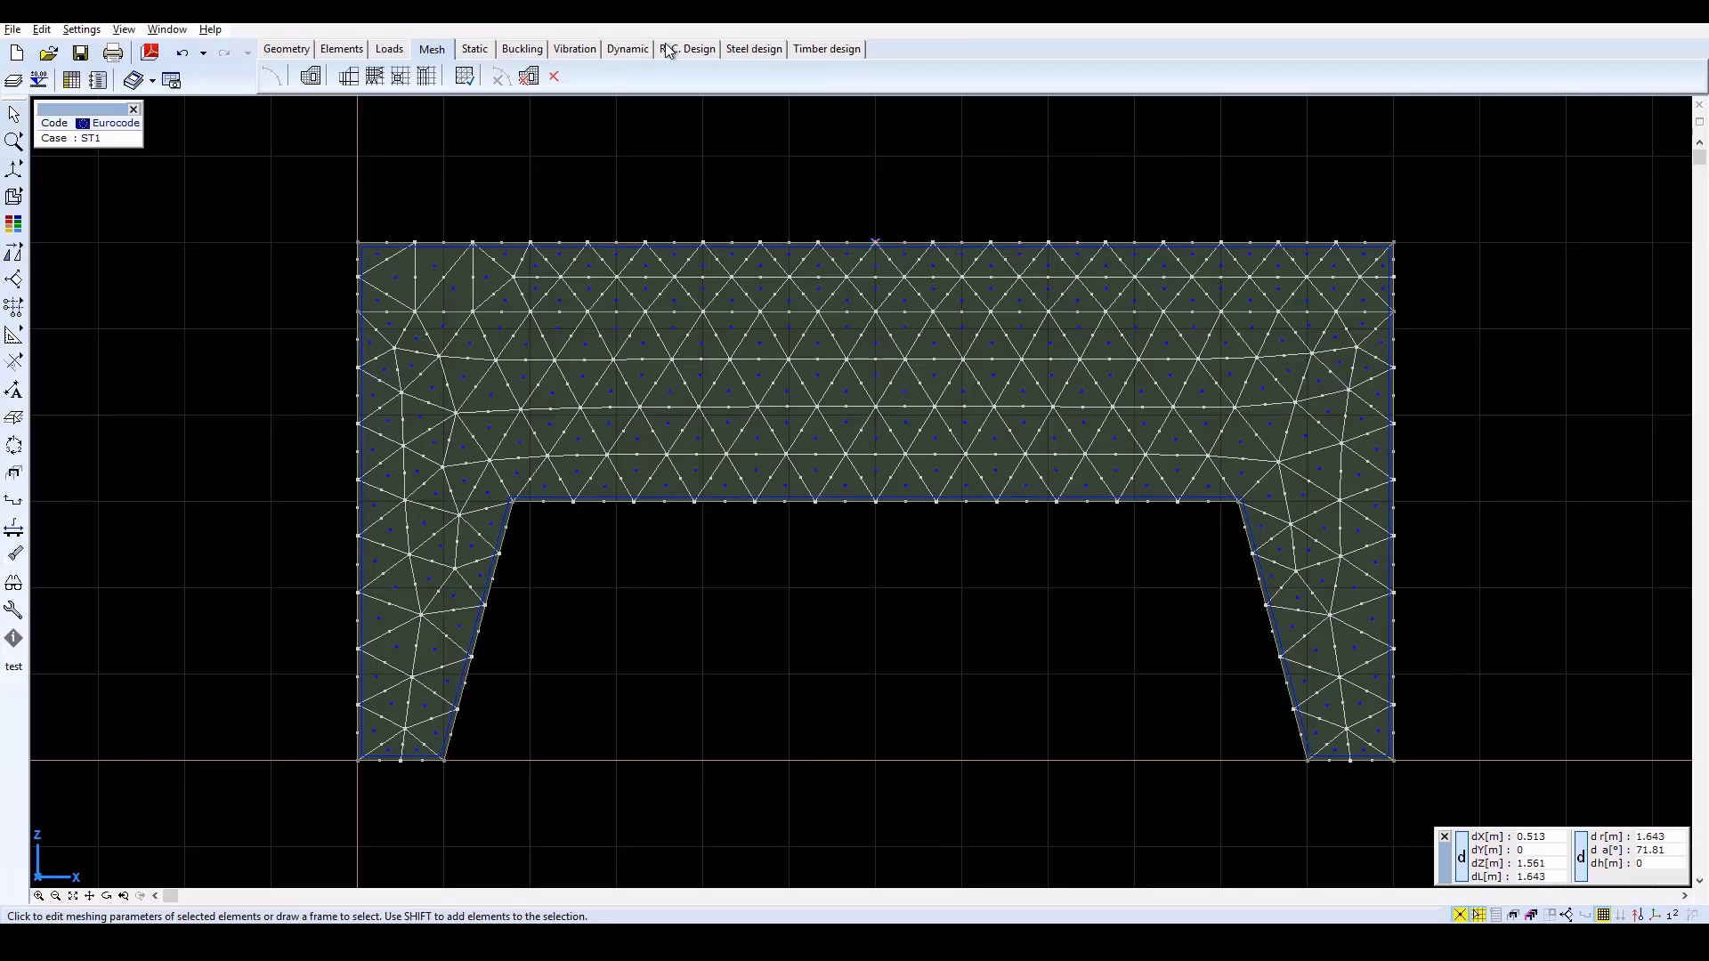
- Define global line supports on the bottom edges of both wall feet, with Ry, Rxx, Ryy and Rzz set to 0
click(343, 50)
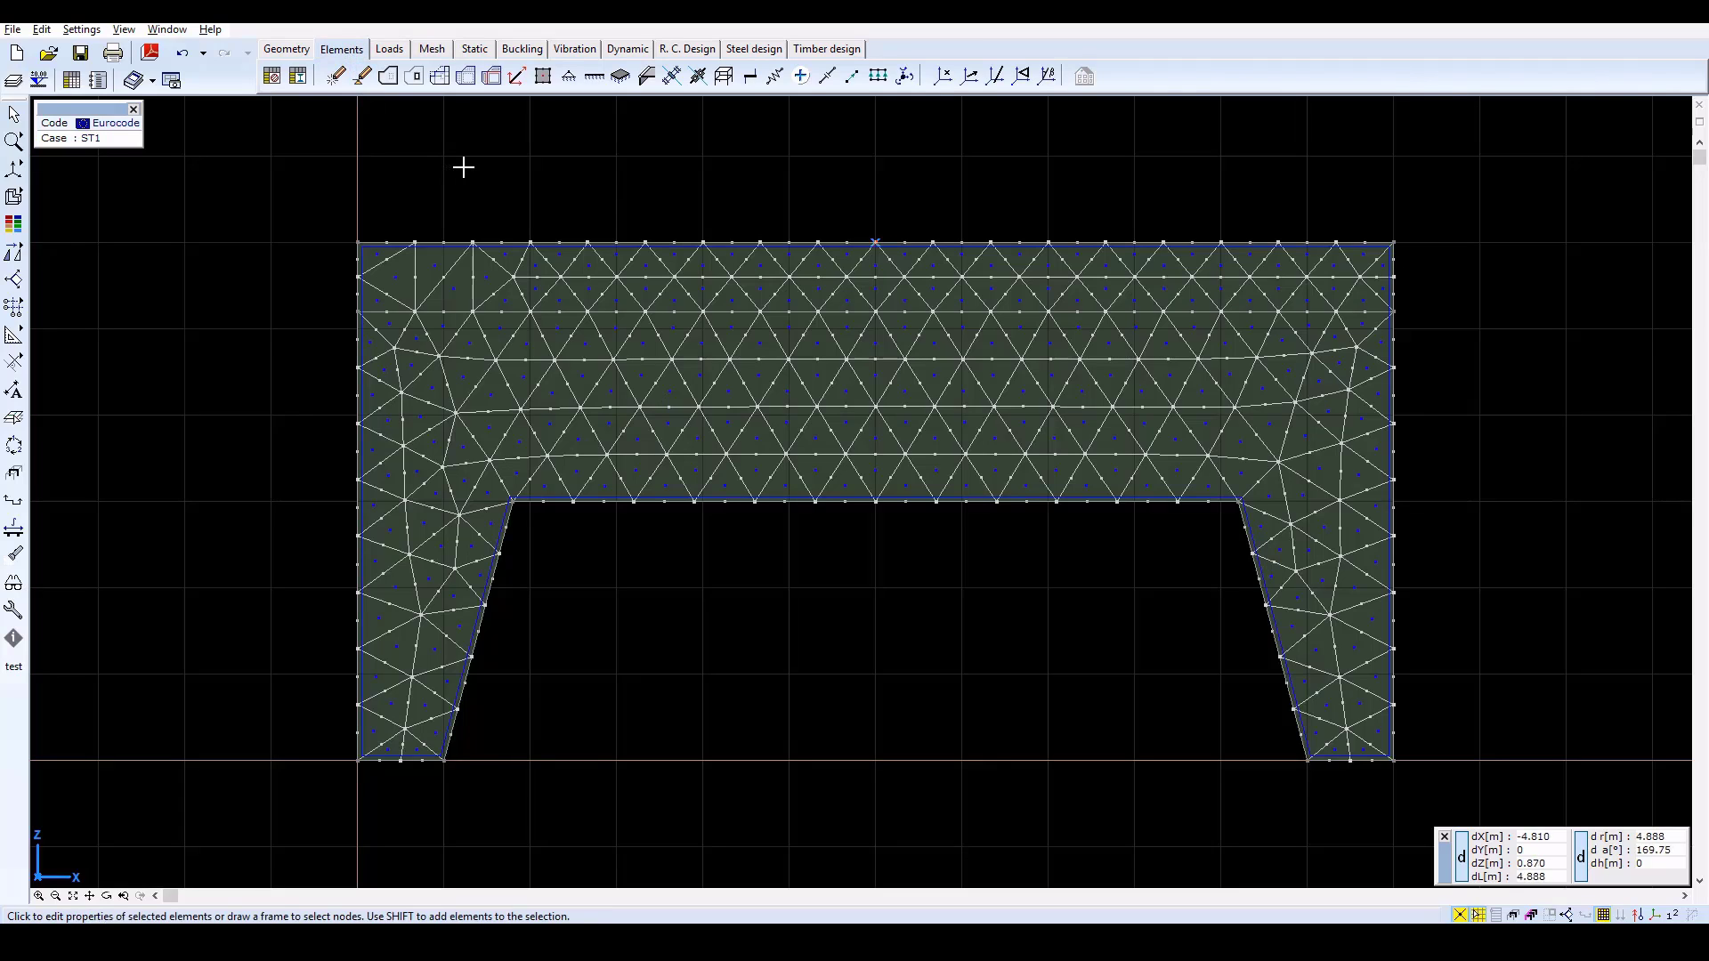
click(601, 79)
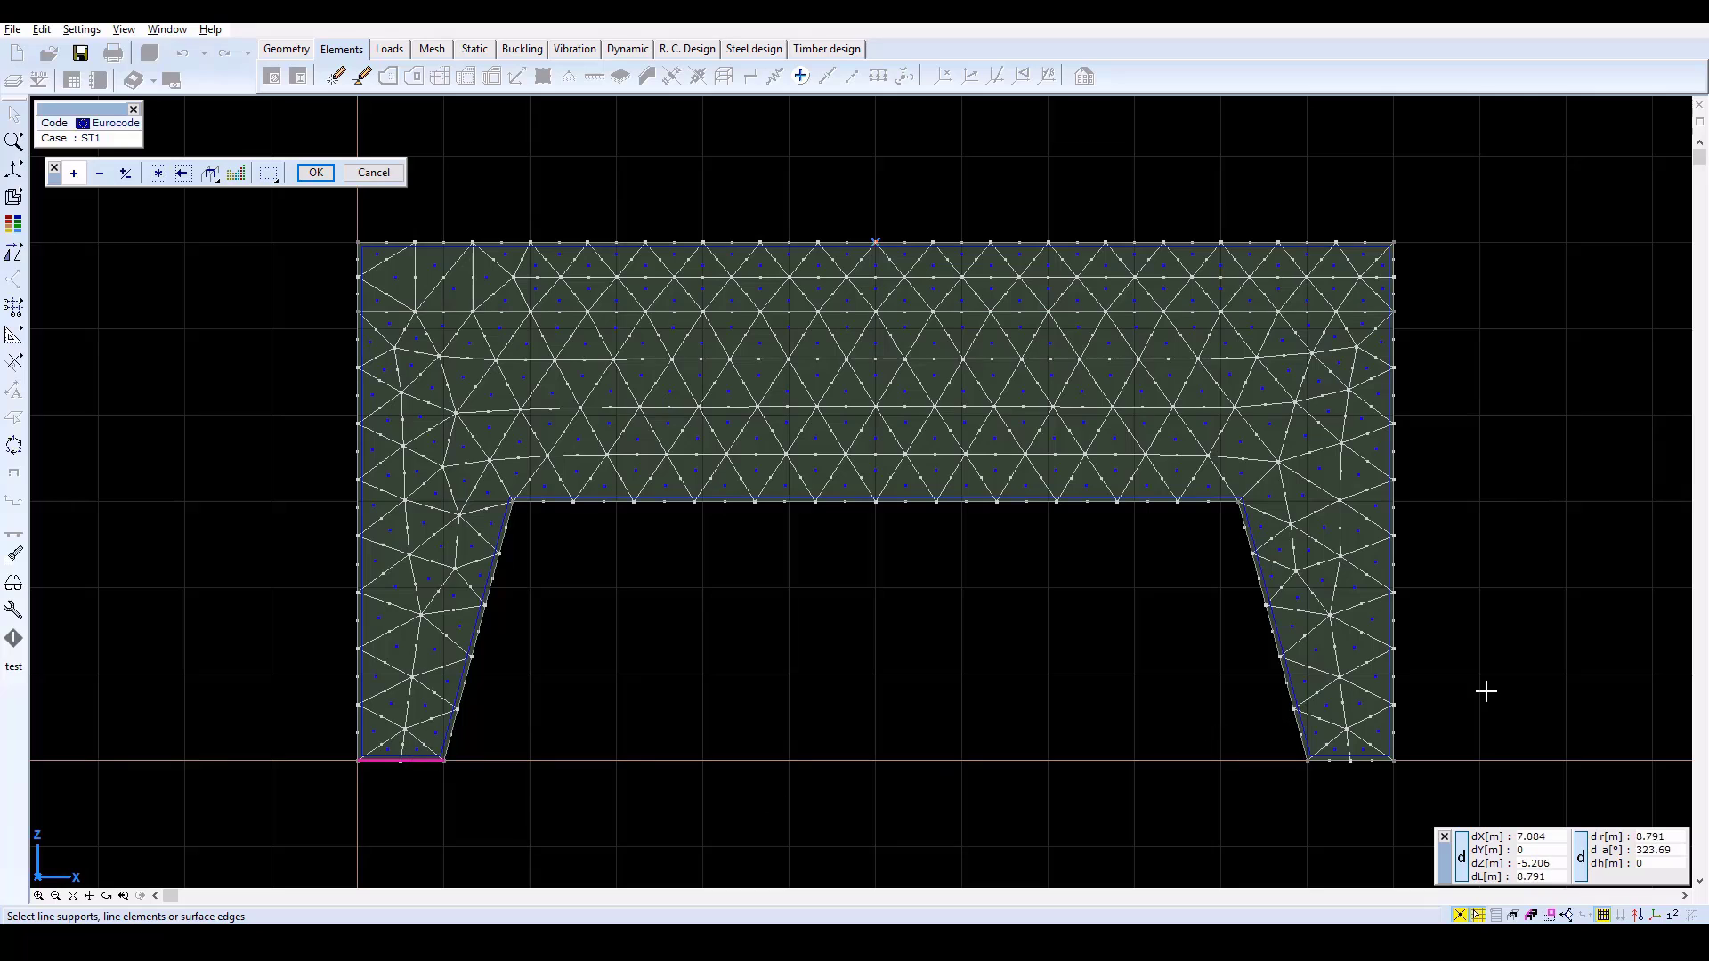
click(1387, 762)
click(315, 173)
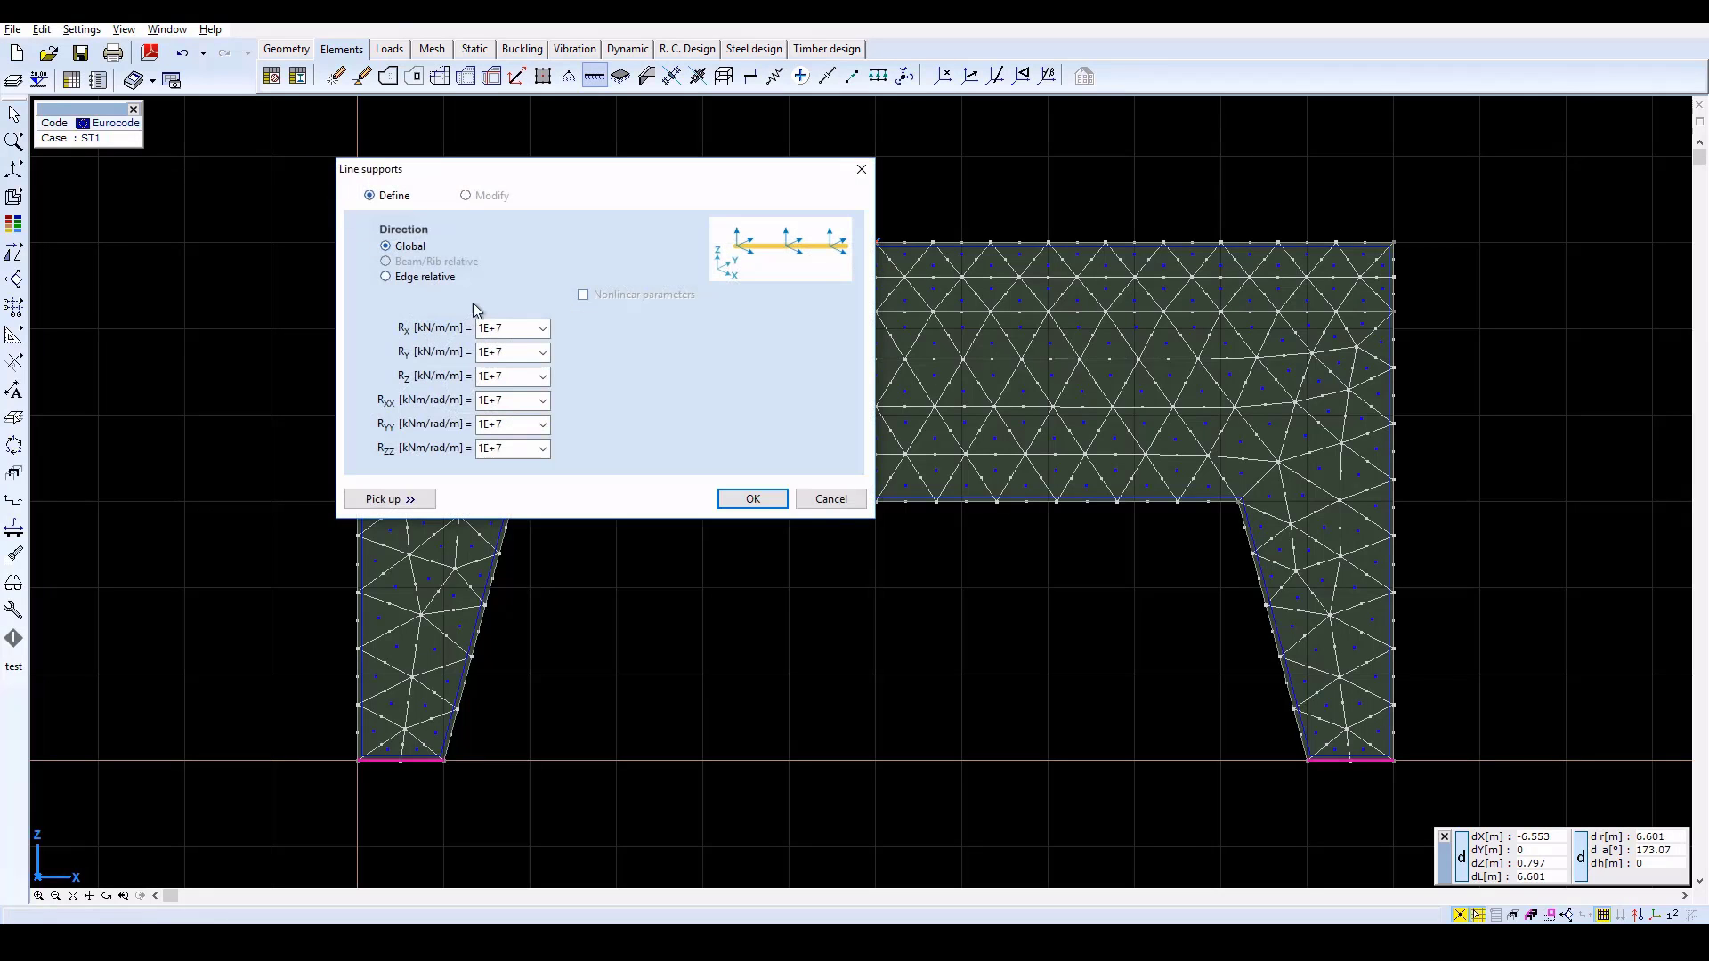
click(514, 351)
click(542, 352)
click(532, 366)
click(542, 401)
click(532, 415)
click(542, 425)
click(533, 443)
click(542, 449)
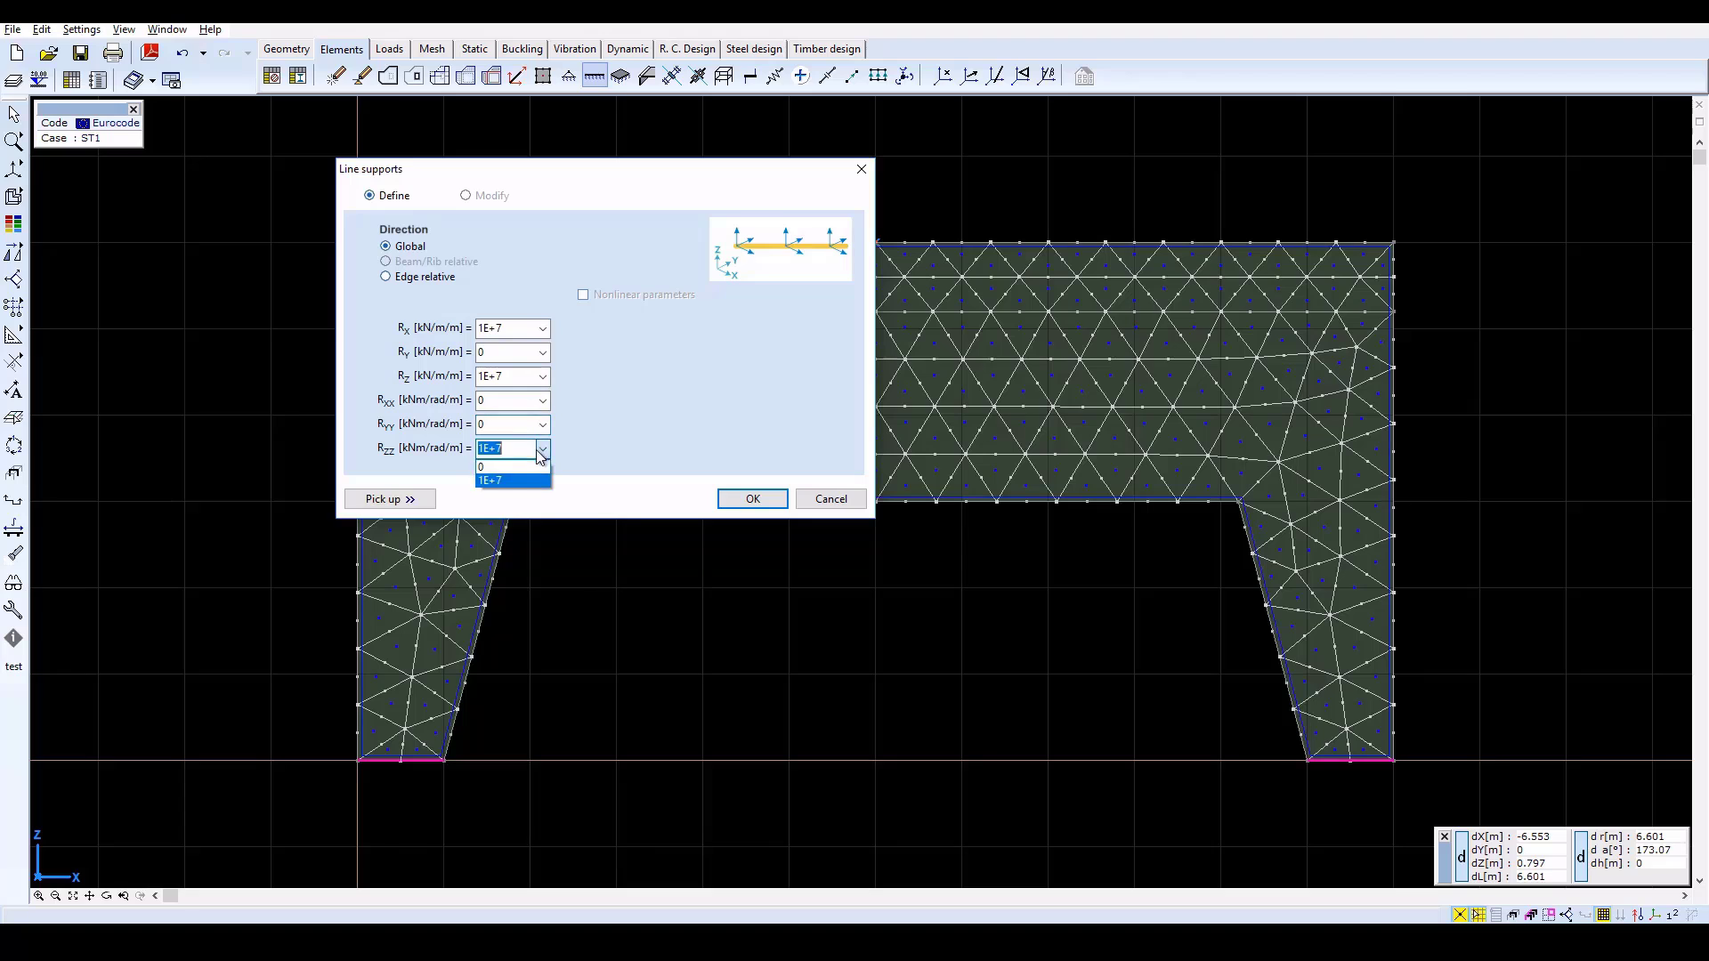
click(523, 466)
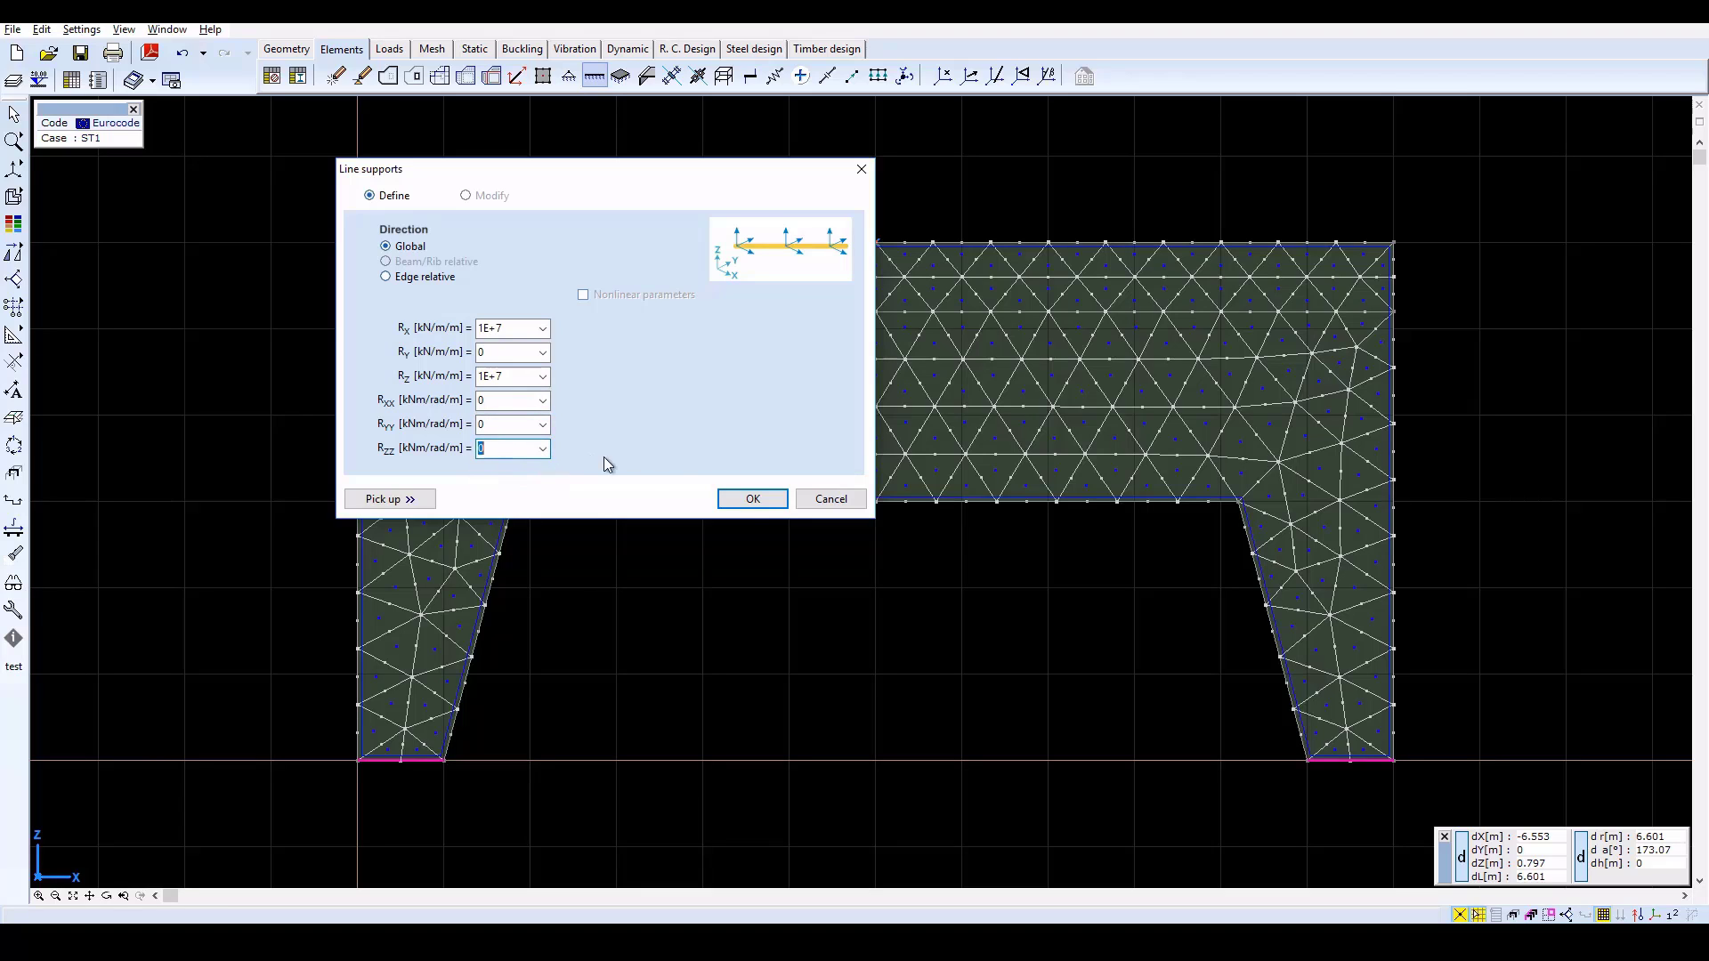
click(748, 502)
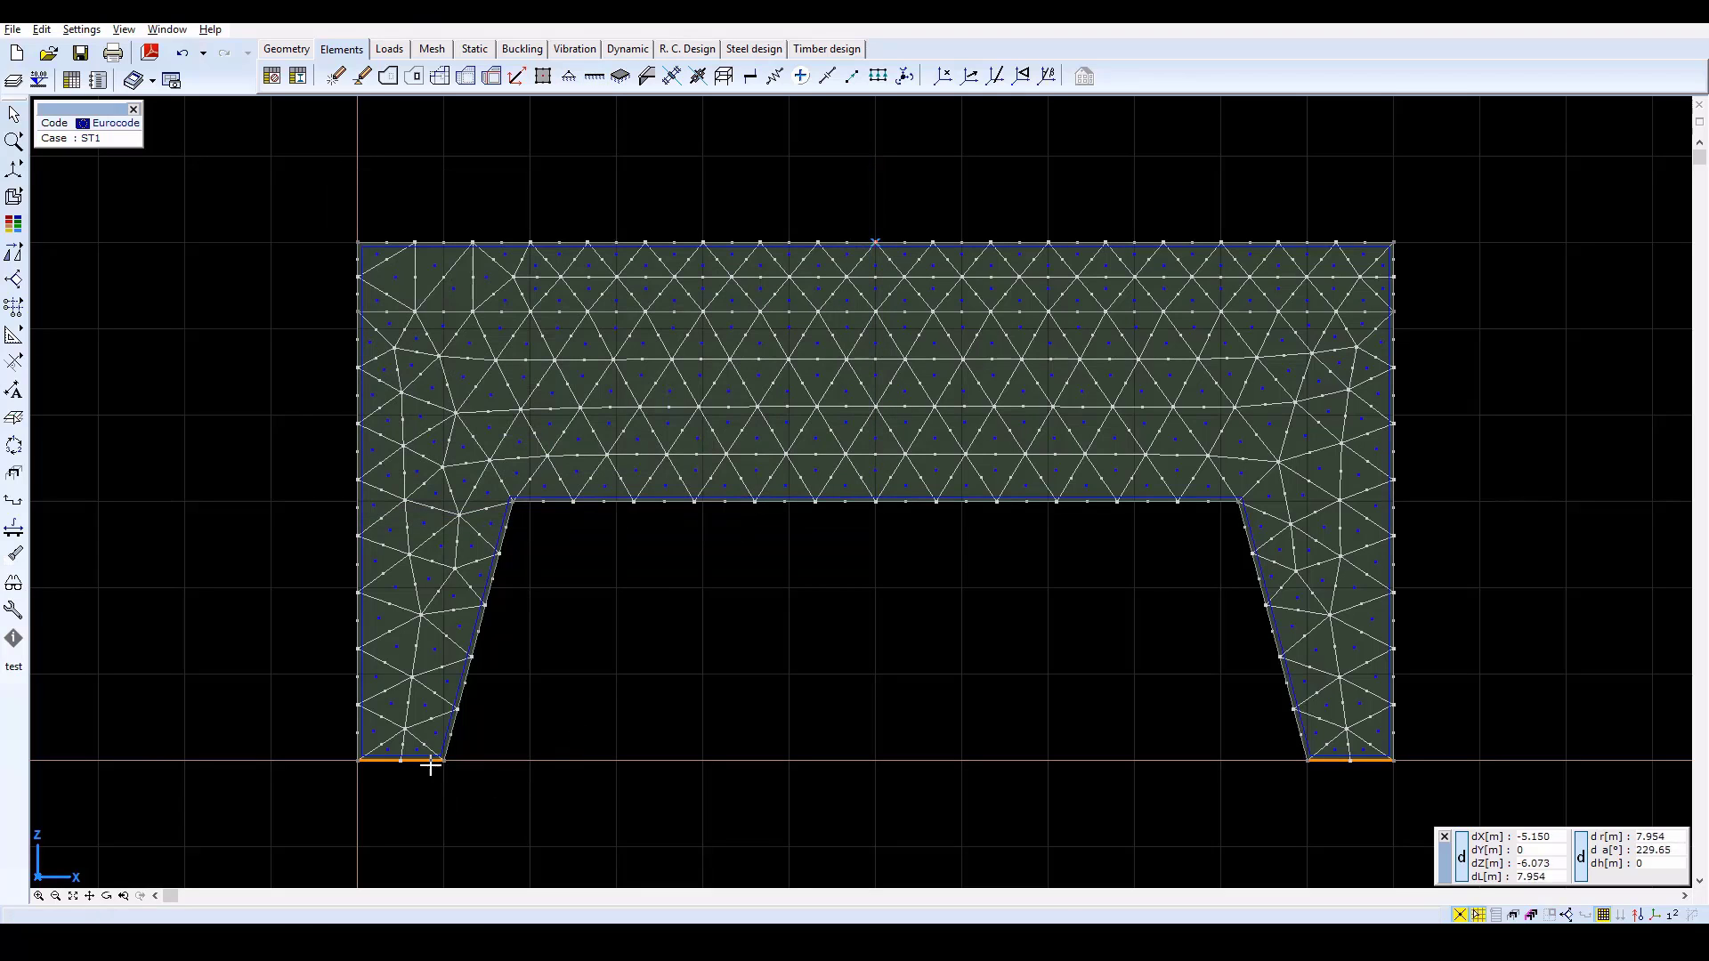
mouse_move(438, 767)
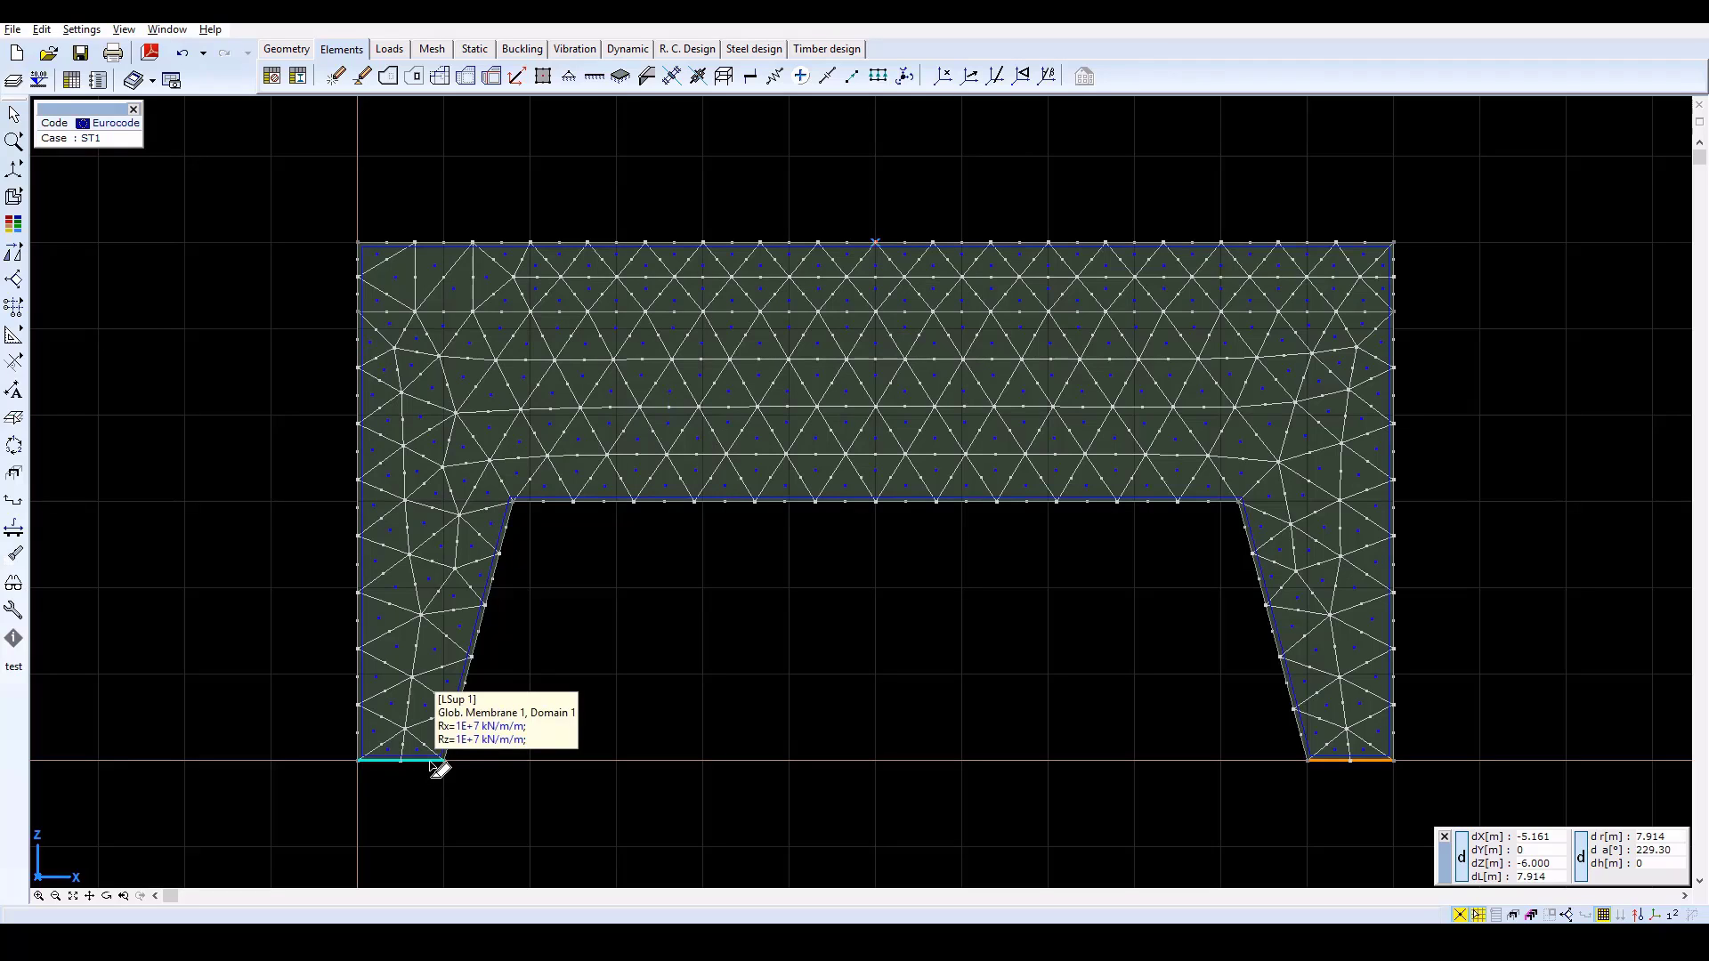
- Apply a local membrane edge load of py = 50 kN/m along the horizontal line 0.8 m below the wall's upper edge
click(393, 51)
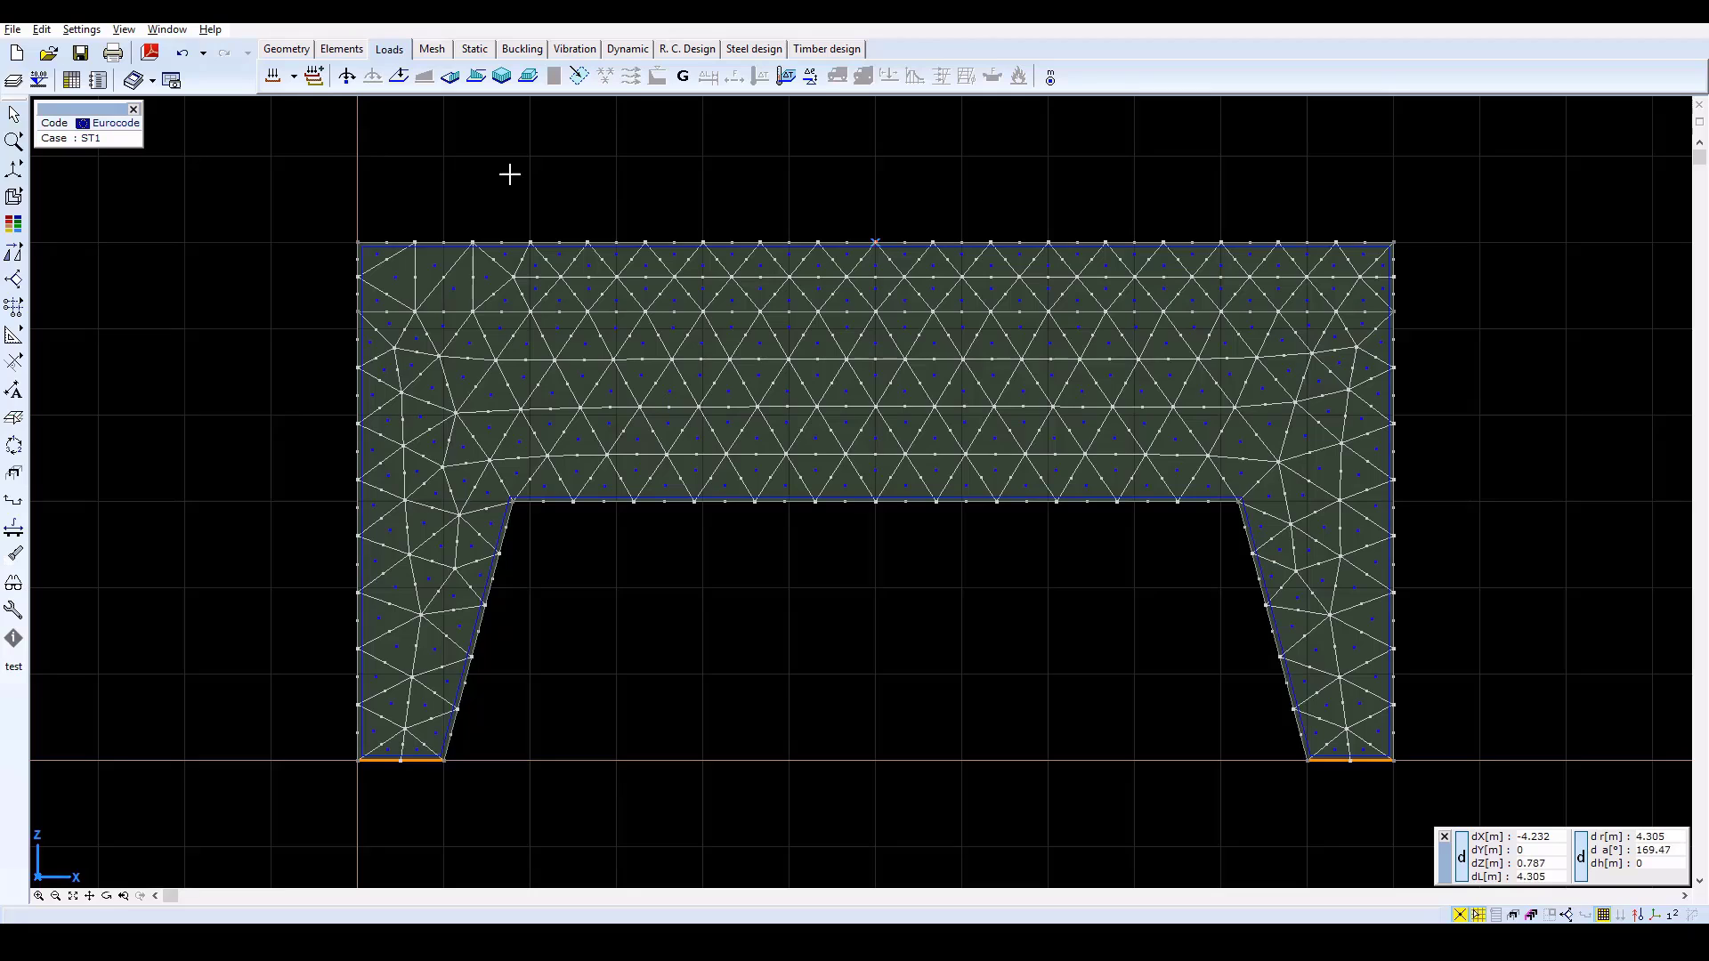
click(451, 80)
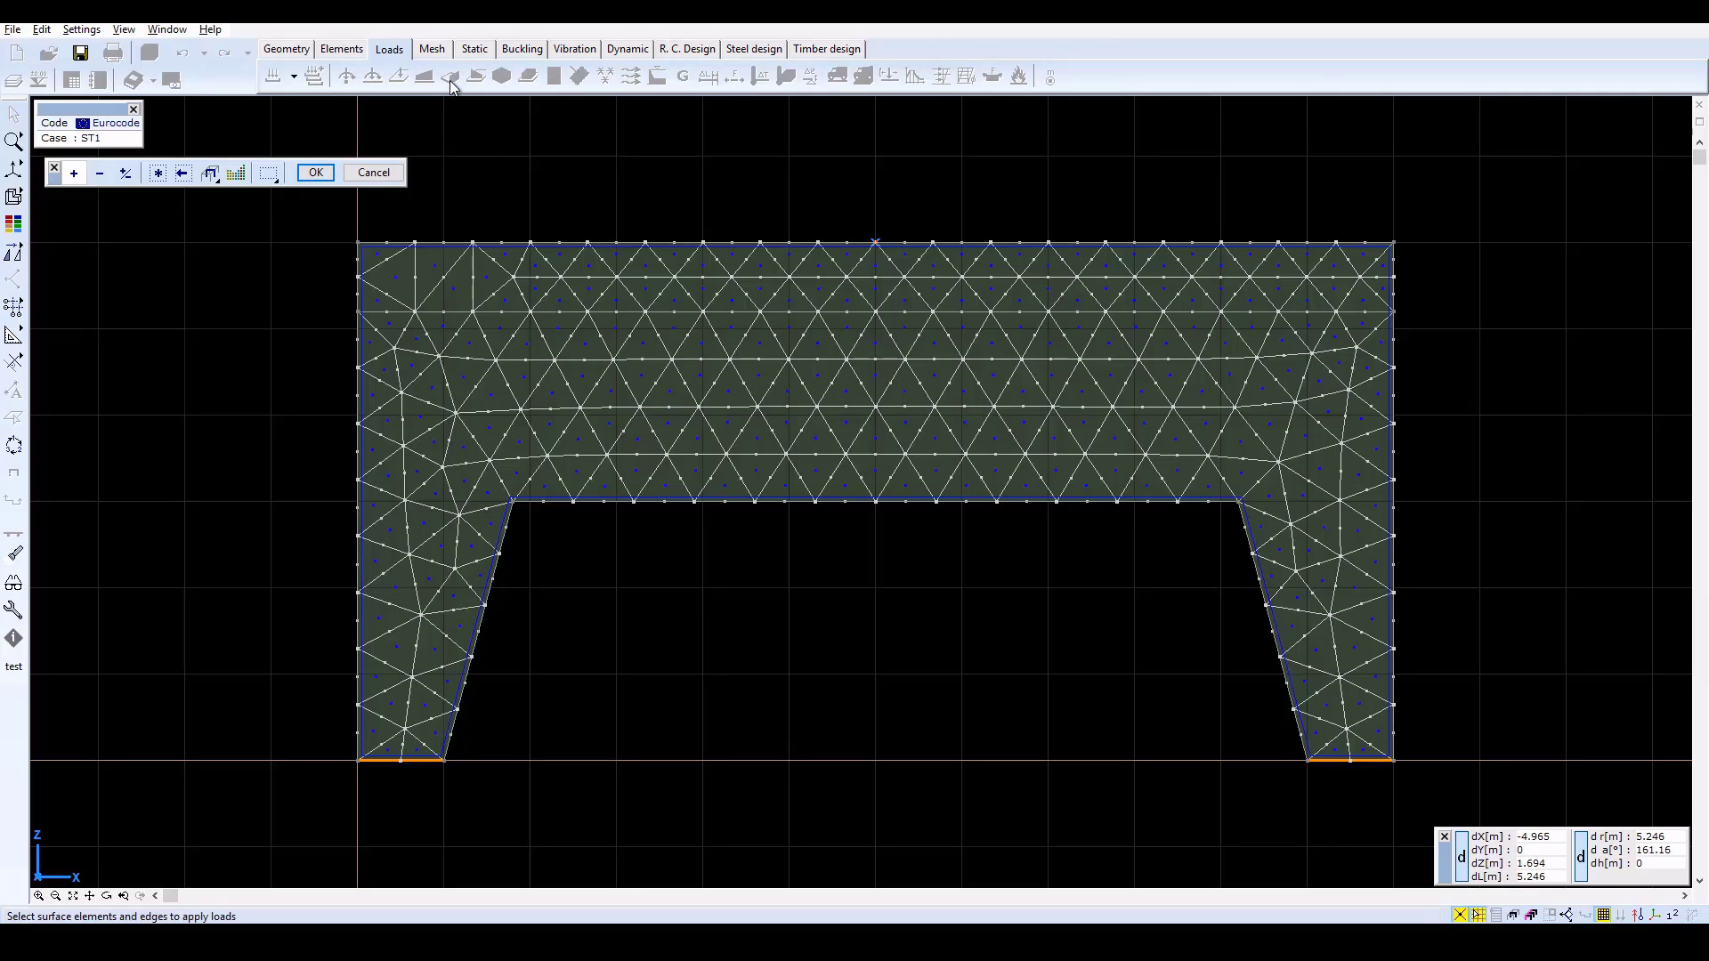
click(572, 313)
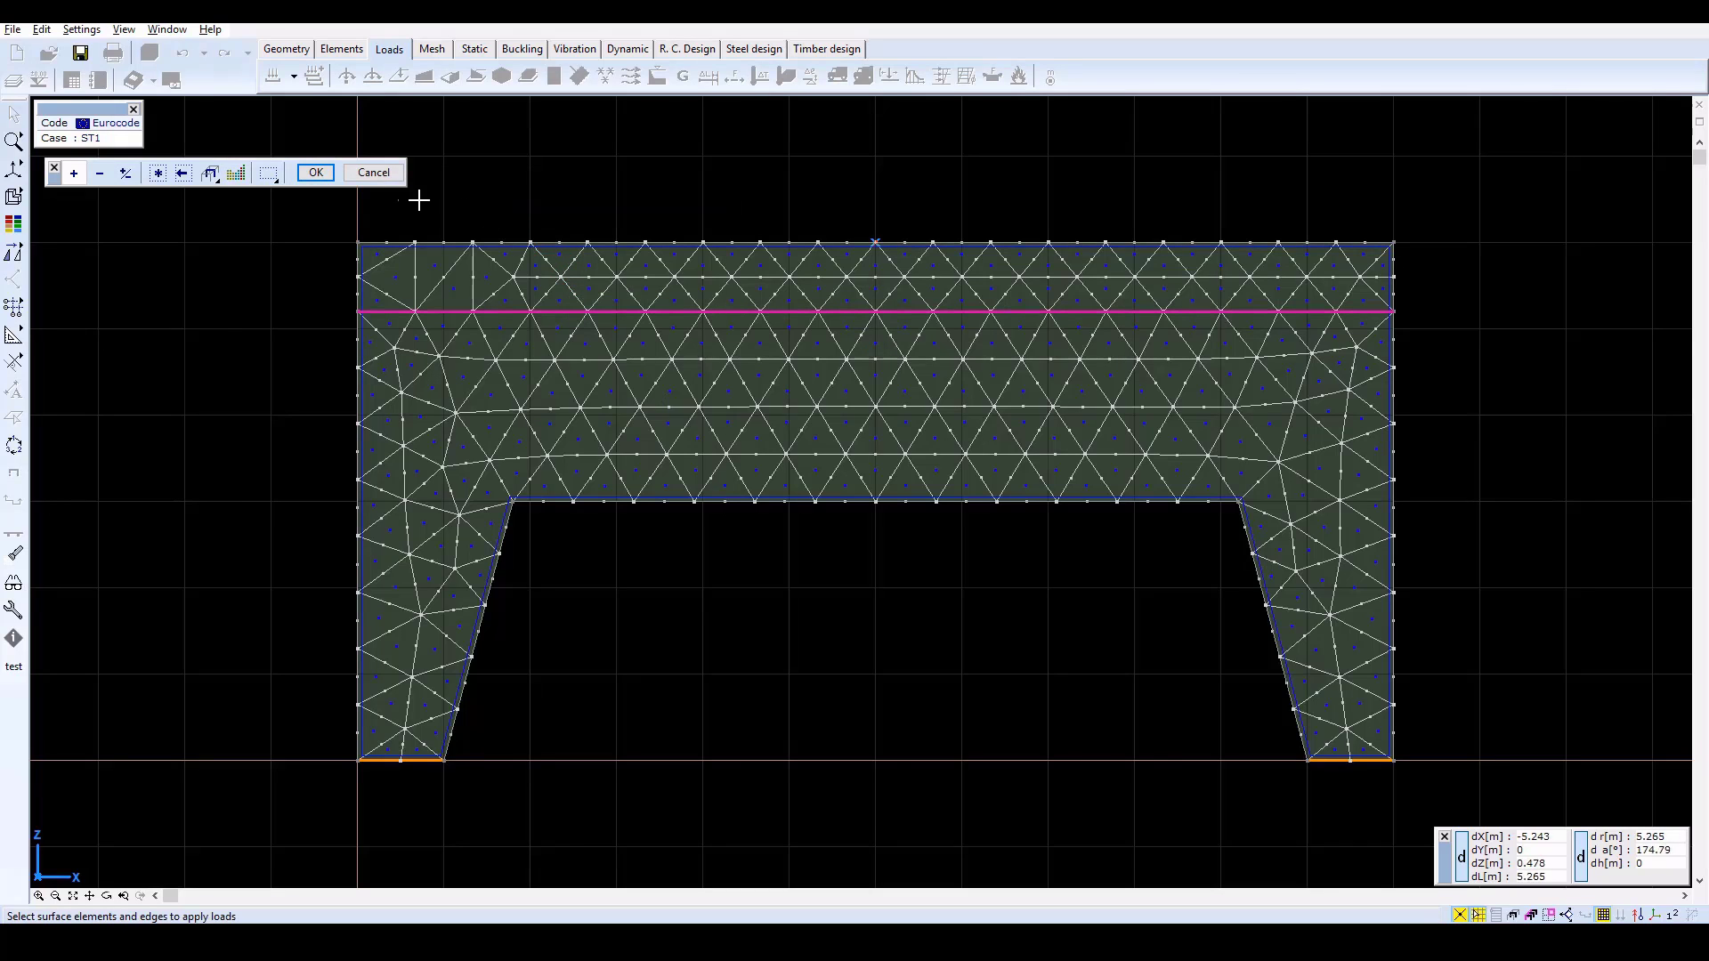
click(317, 174)
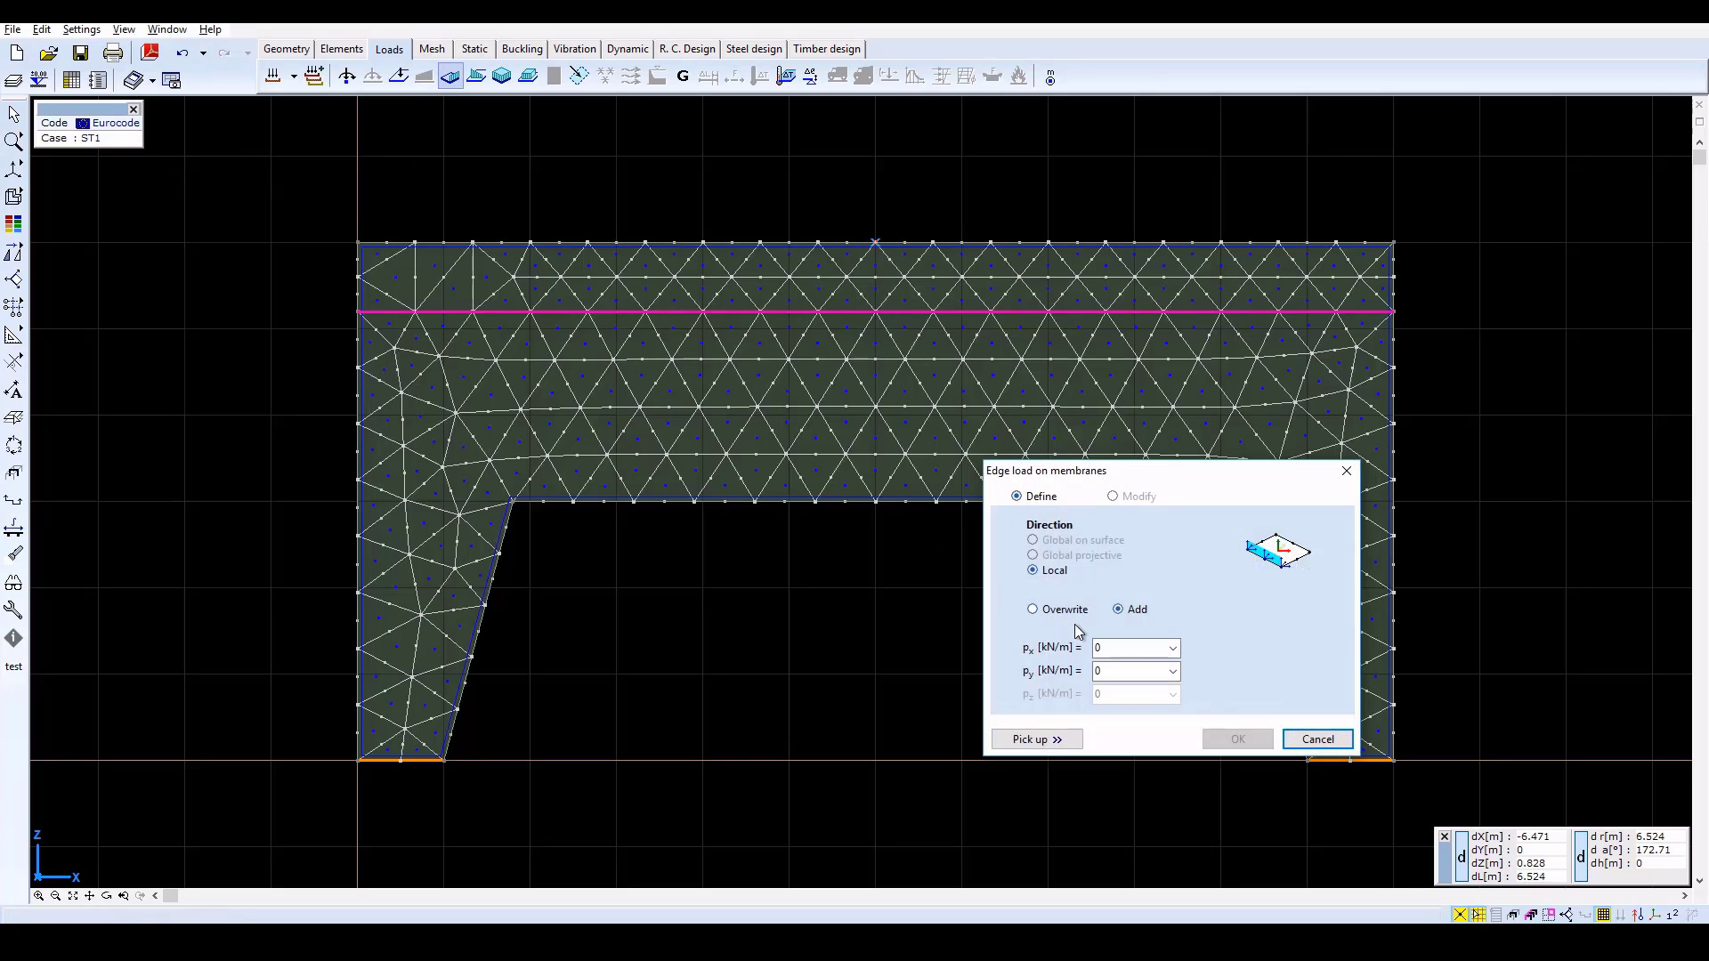
double_click(1121, 670)
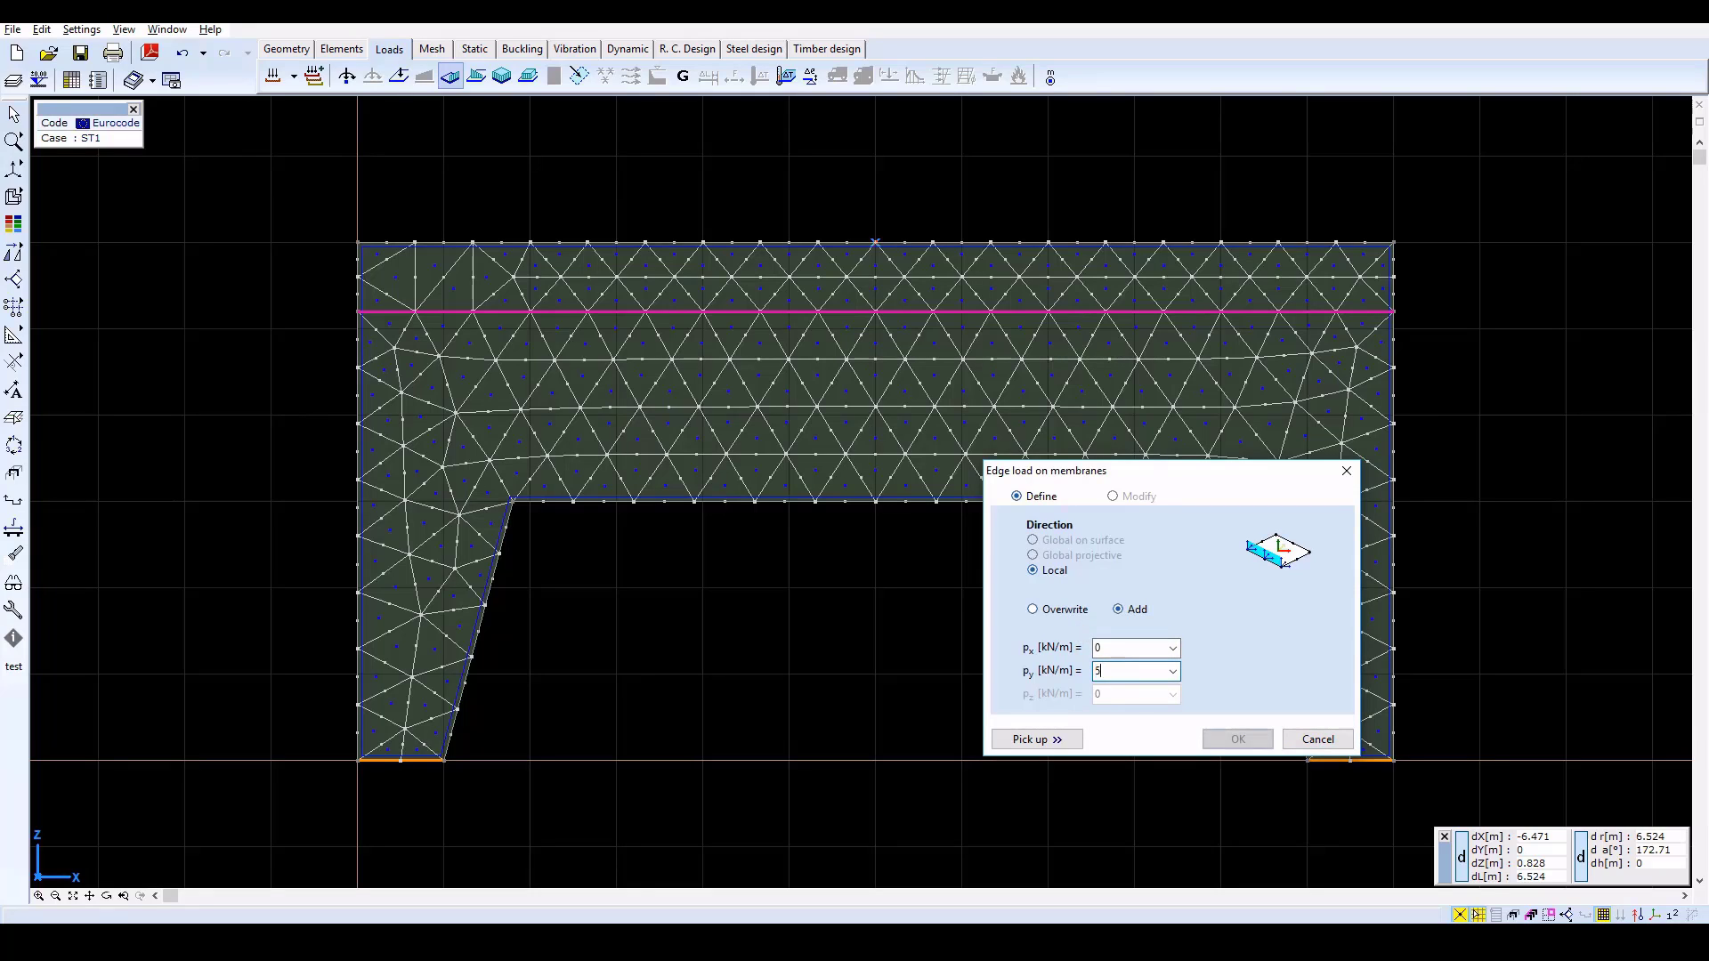
text(50)
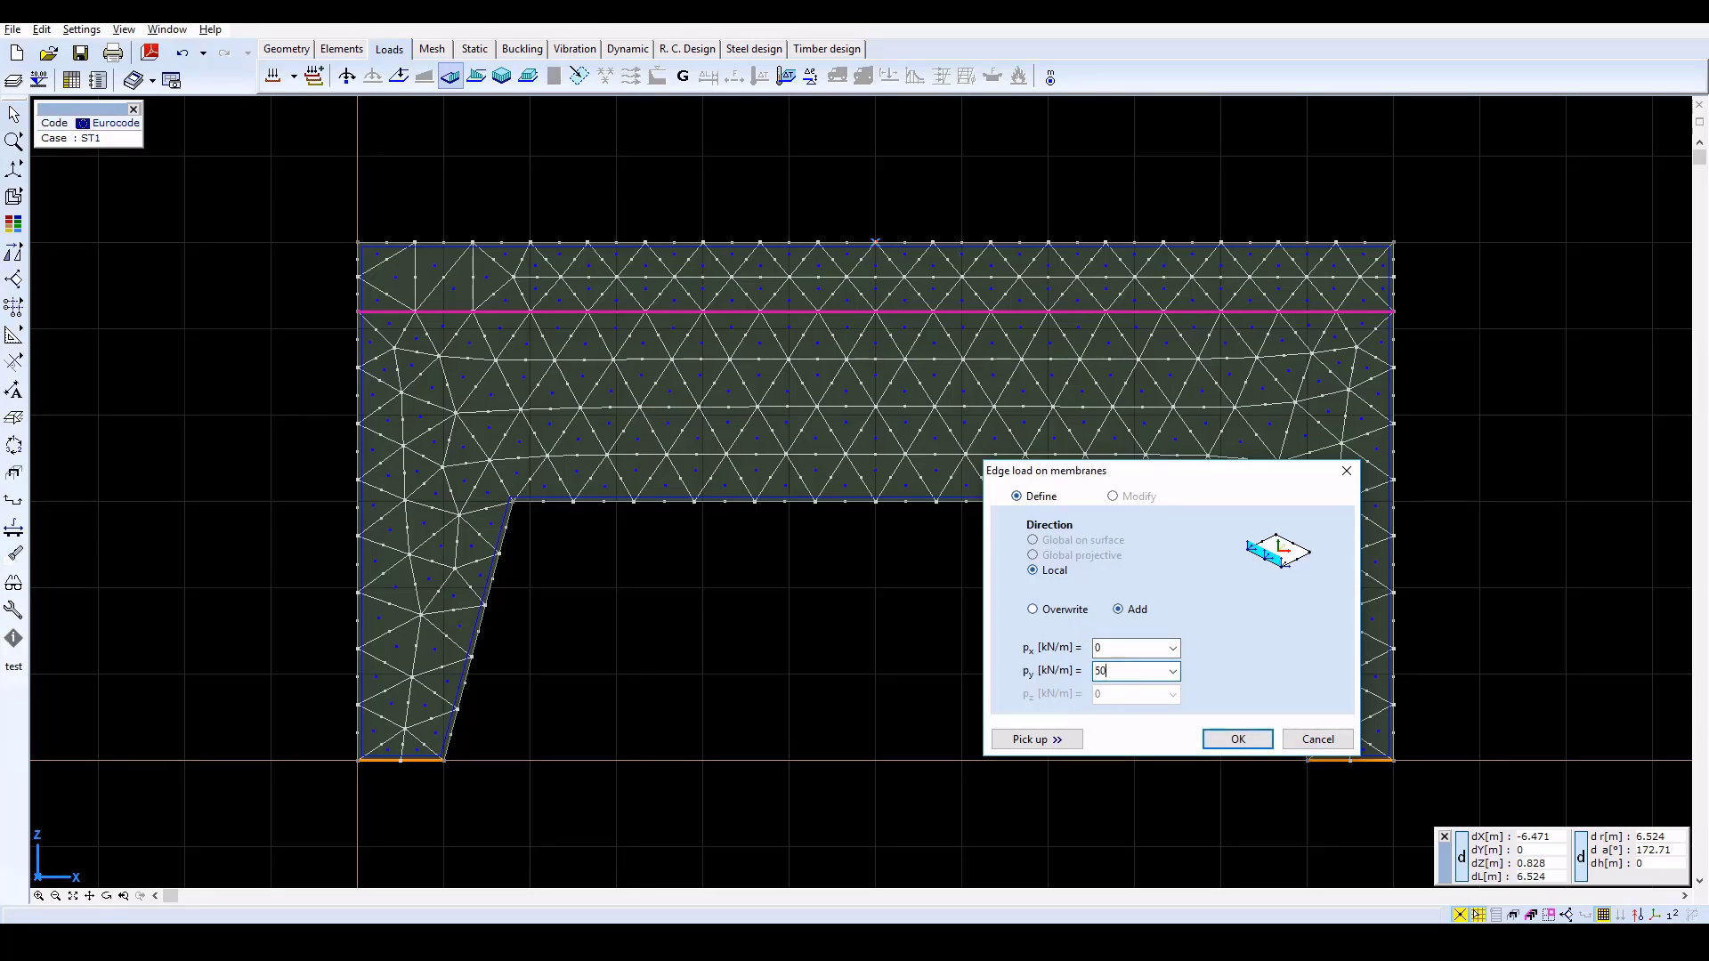
click(1241, 741)
click(1239, 742)
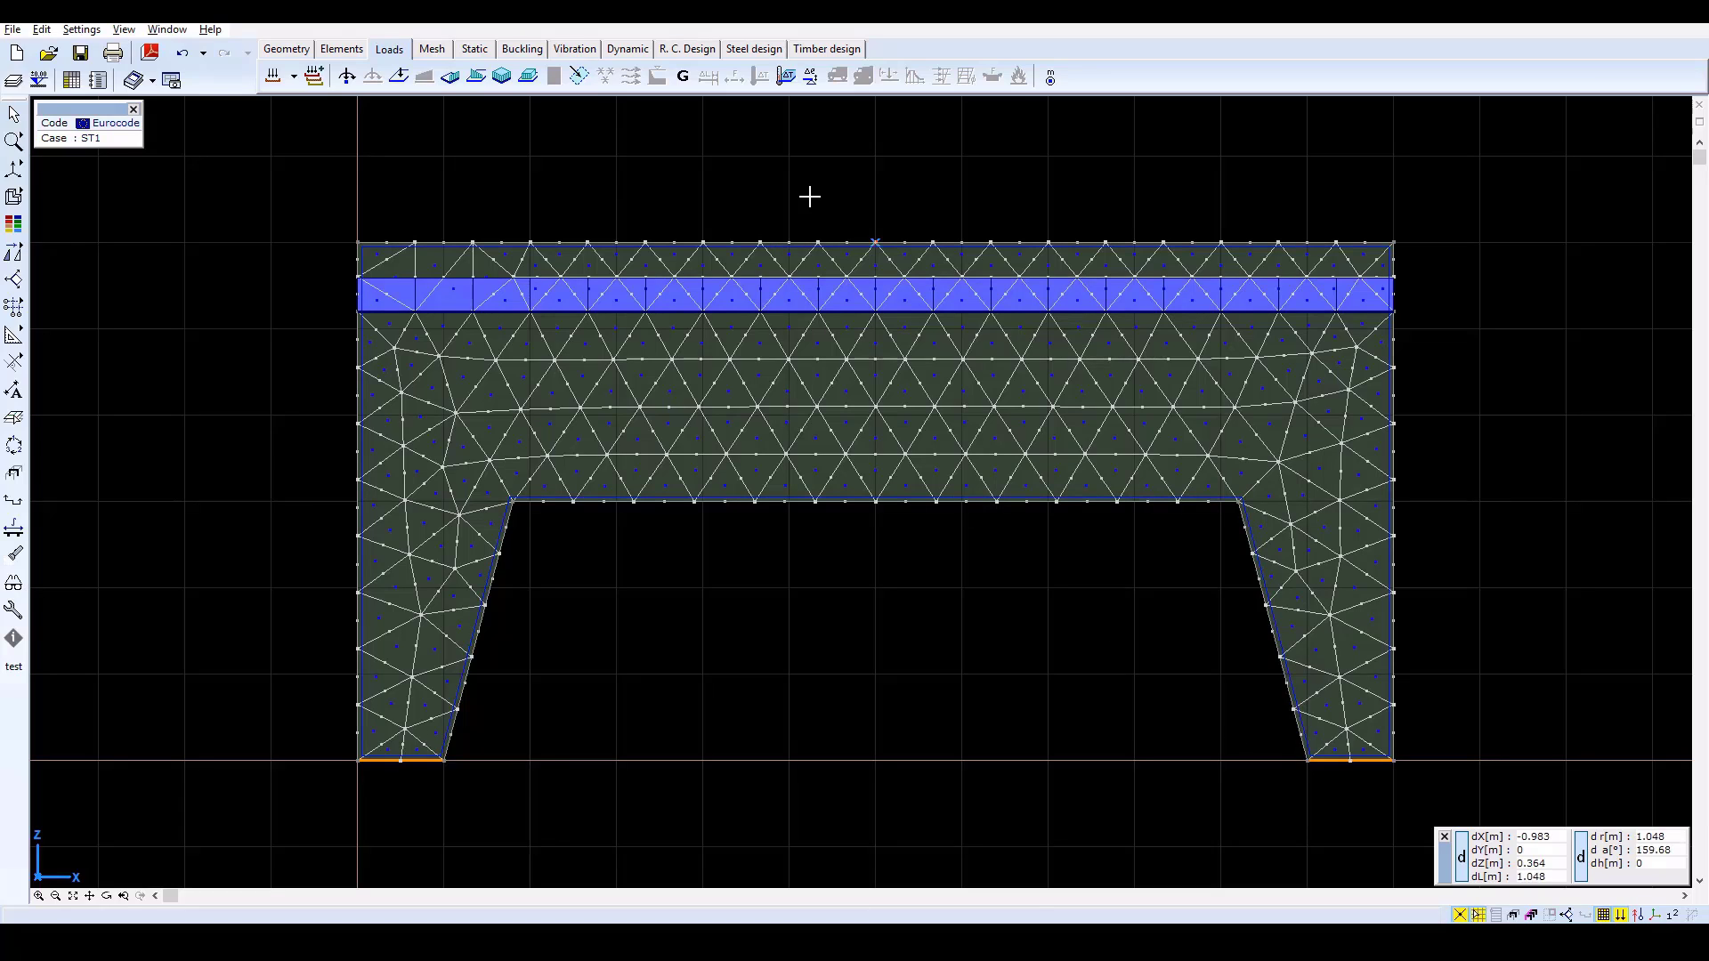
- Run the linear static analysis with the nodal degrees of freedom set automatically for a membrane in the X-Z plane
click(476, 51)
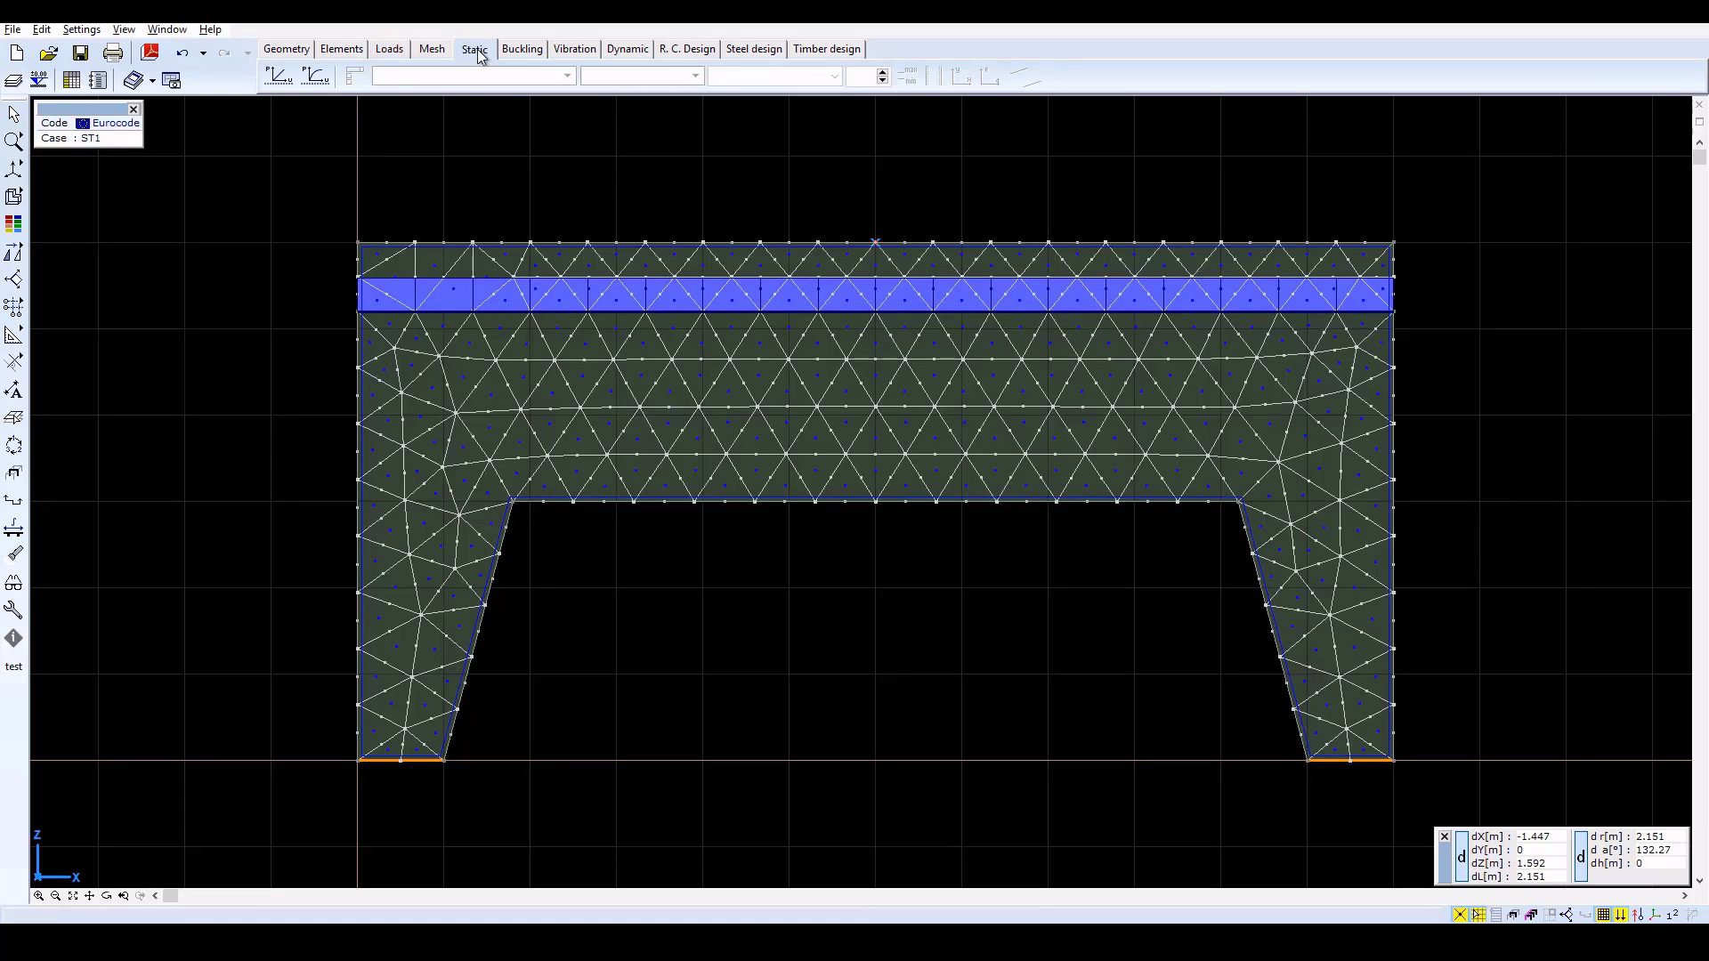
click(277, 80)
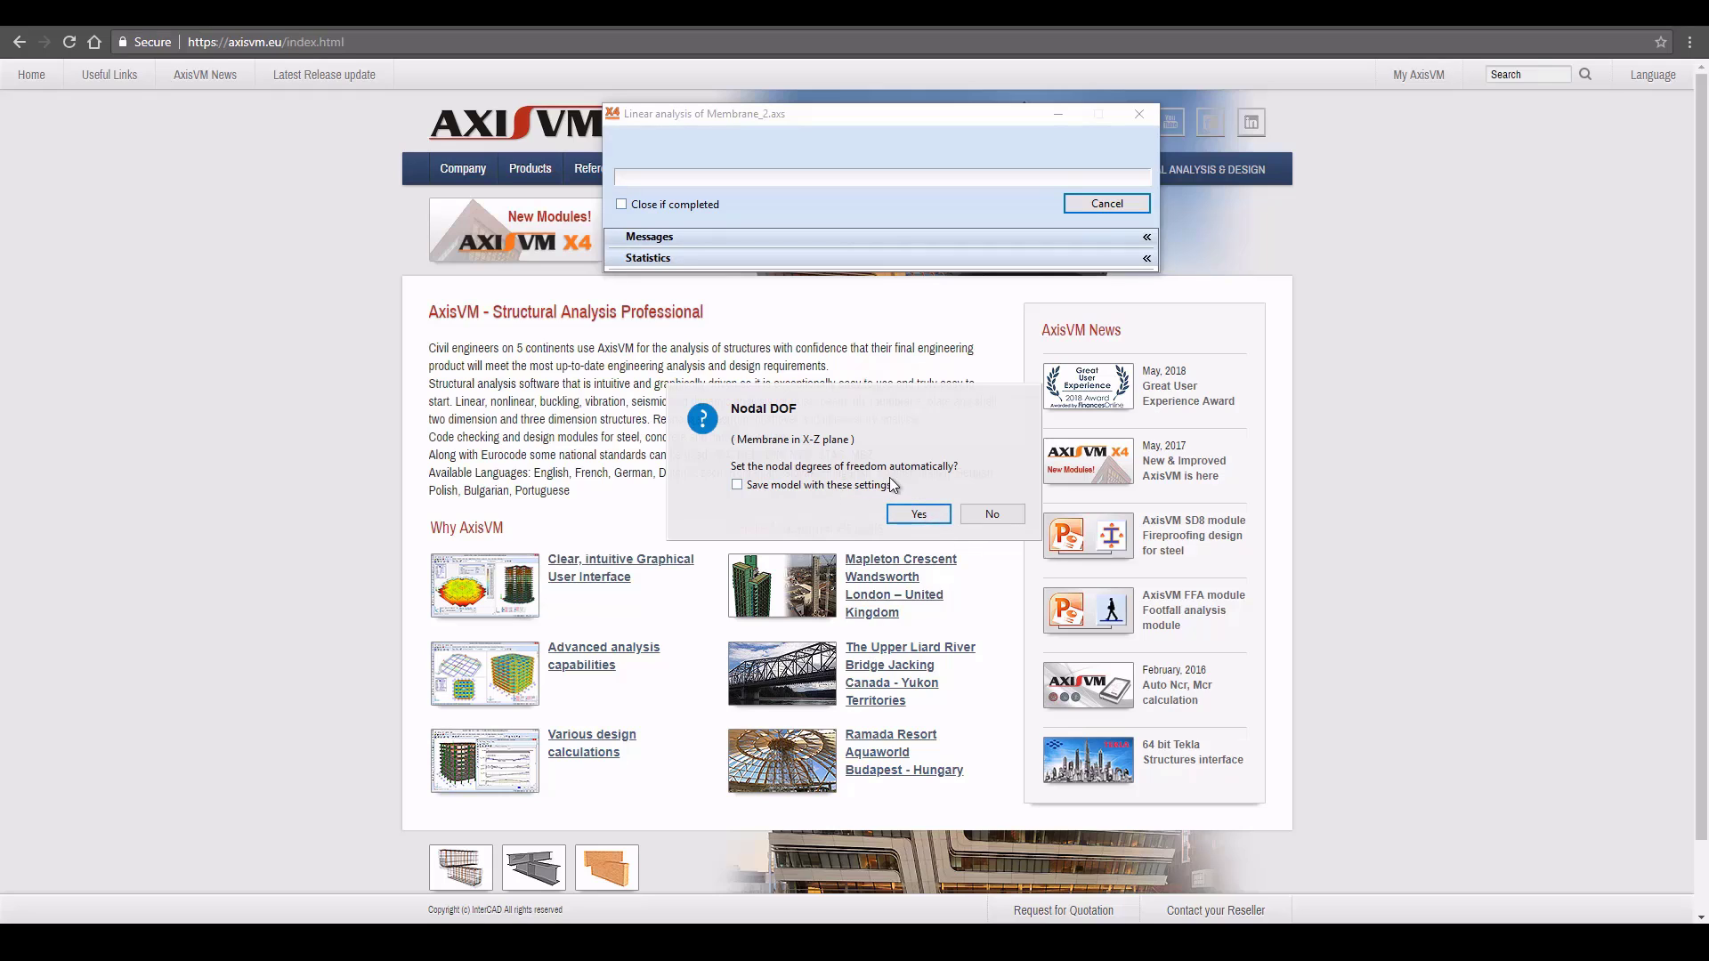
click(933, 513)
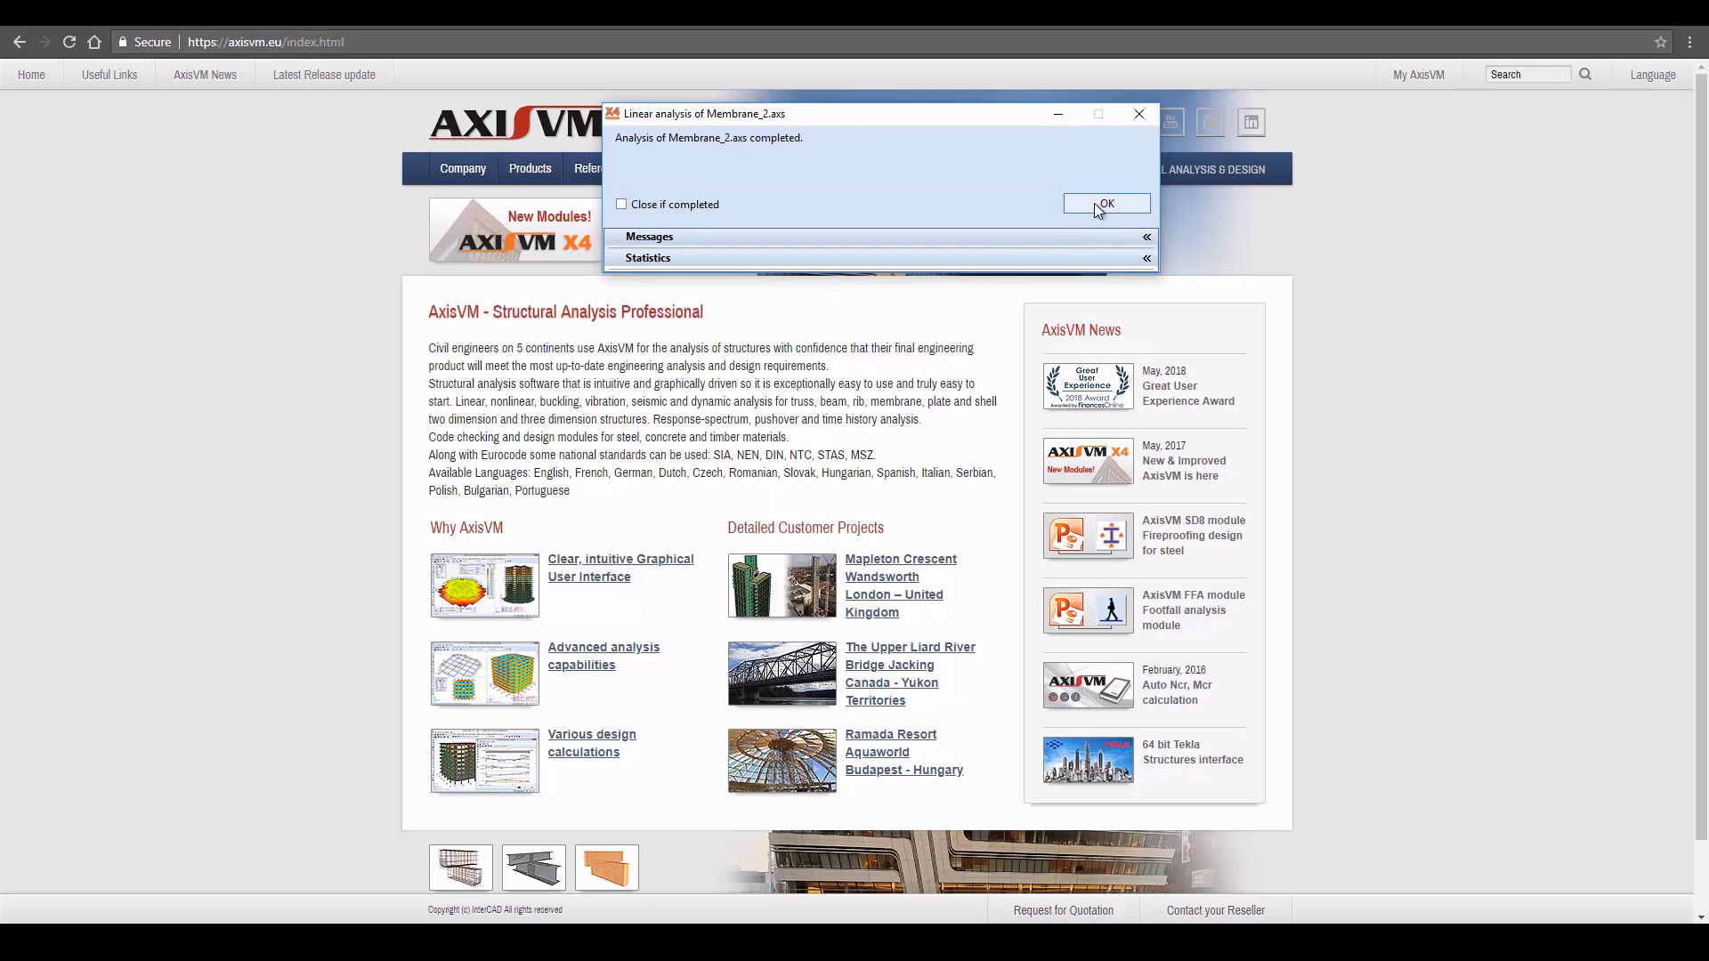
click(1104, 204)
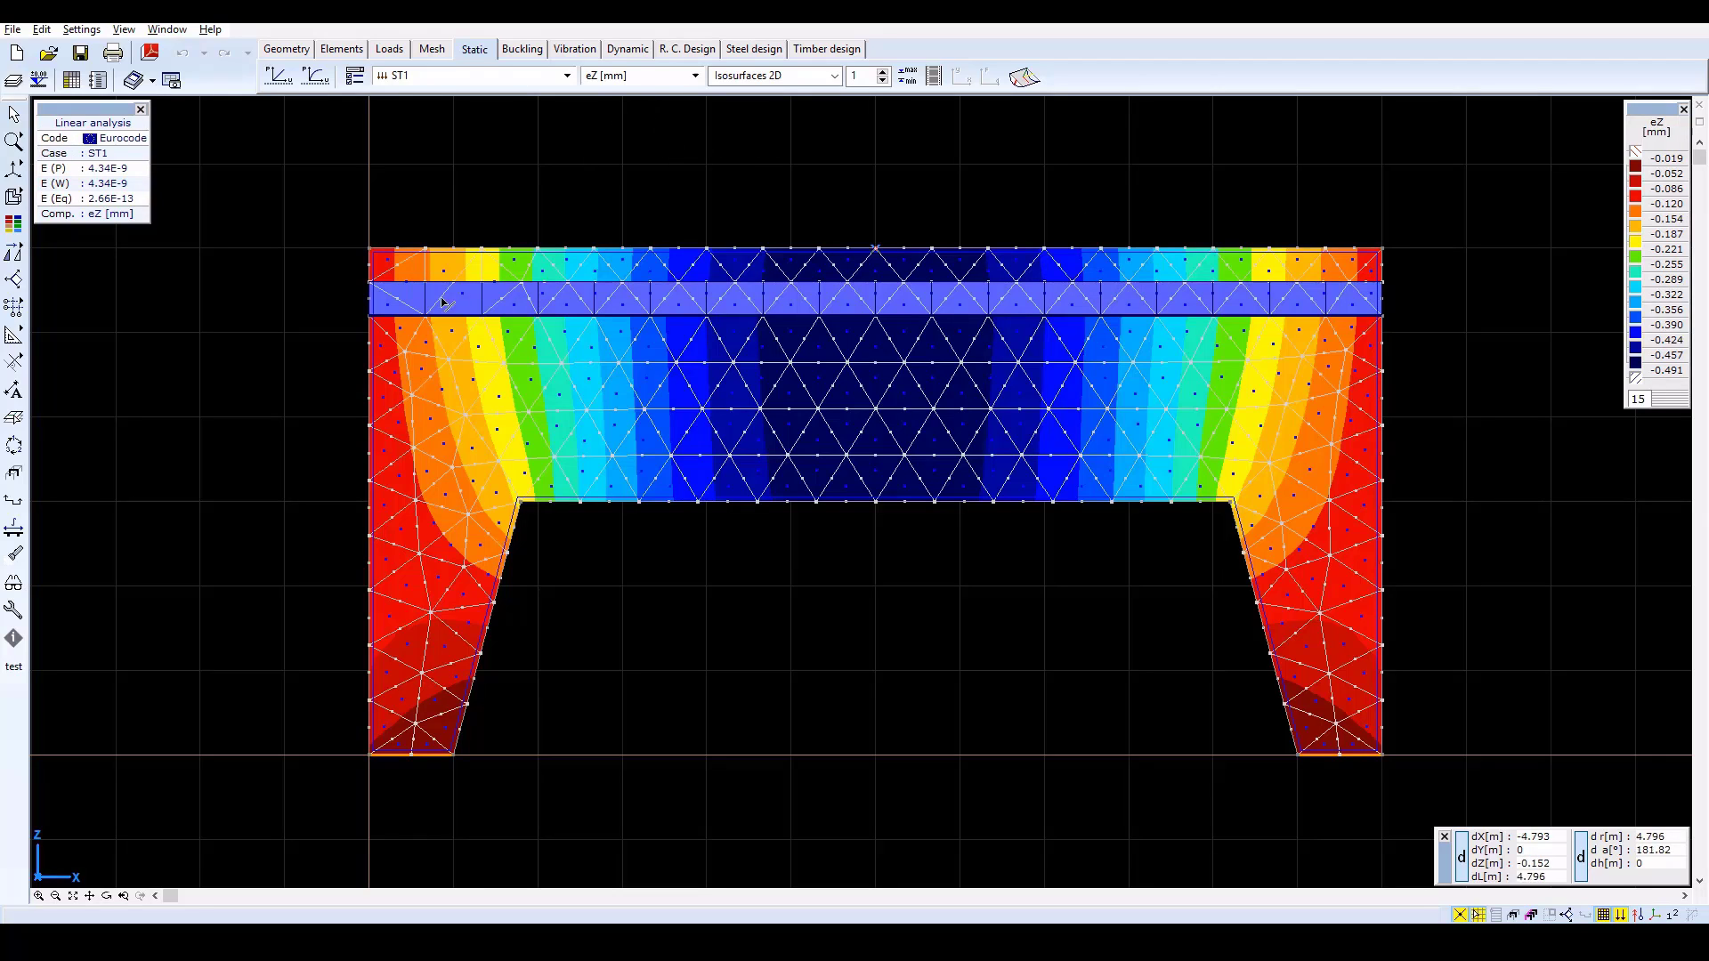
- Hide all load symbols and the surface center symbols in the result display
click(14, 602)
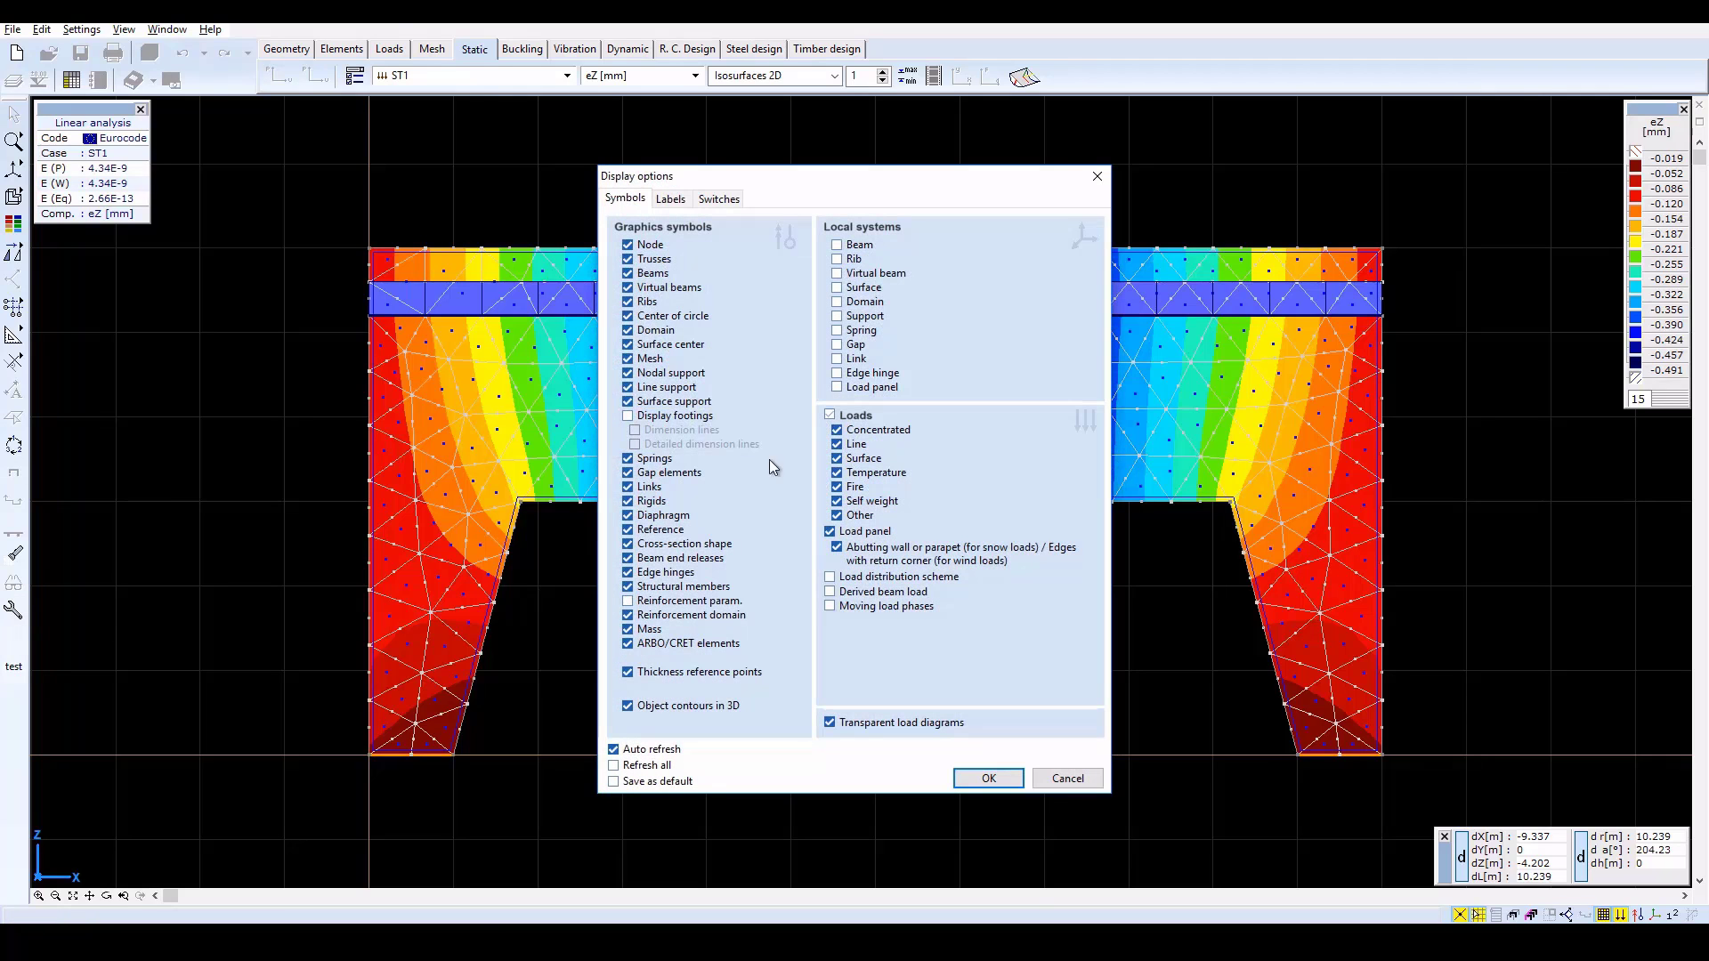
click(831, 415)
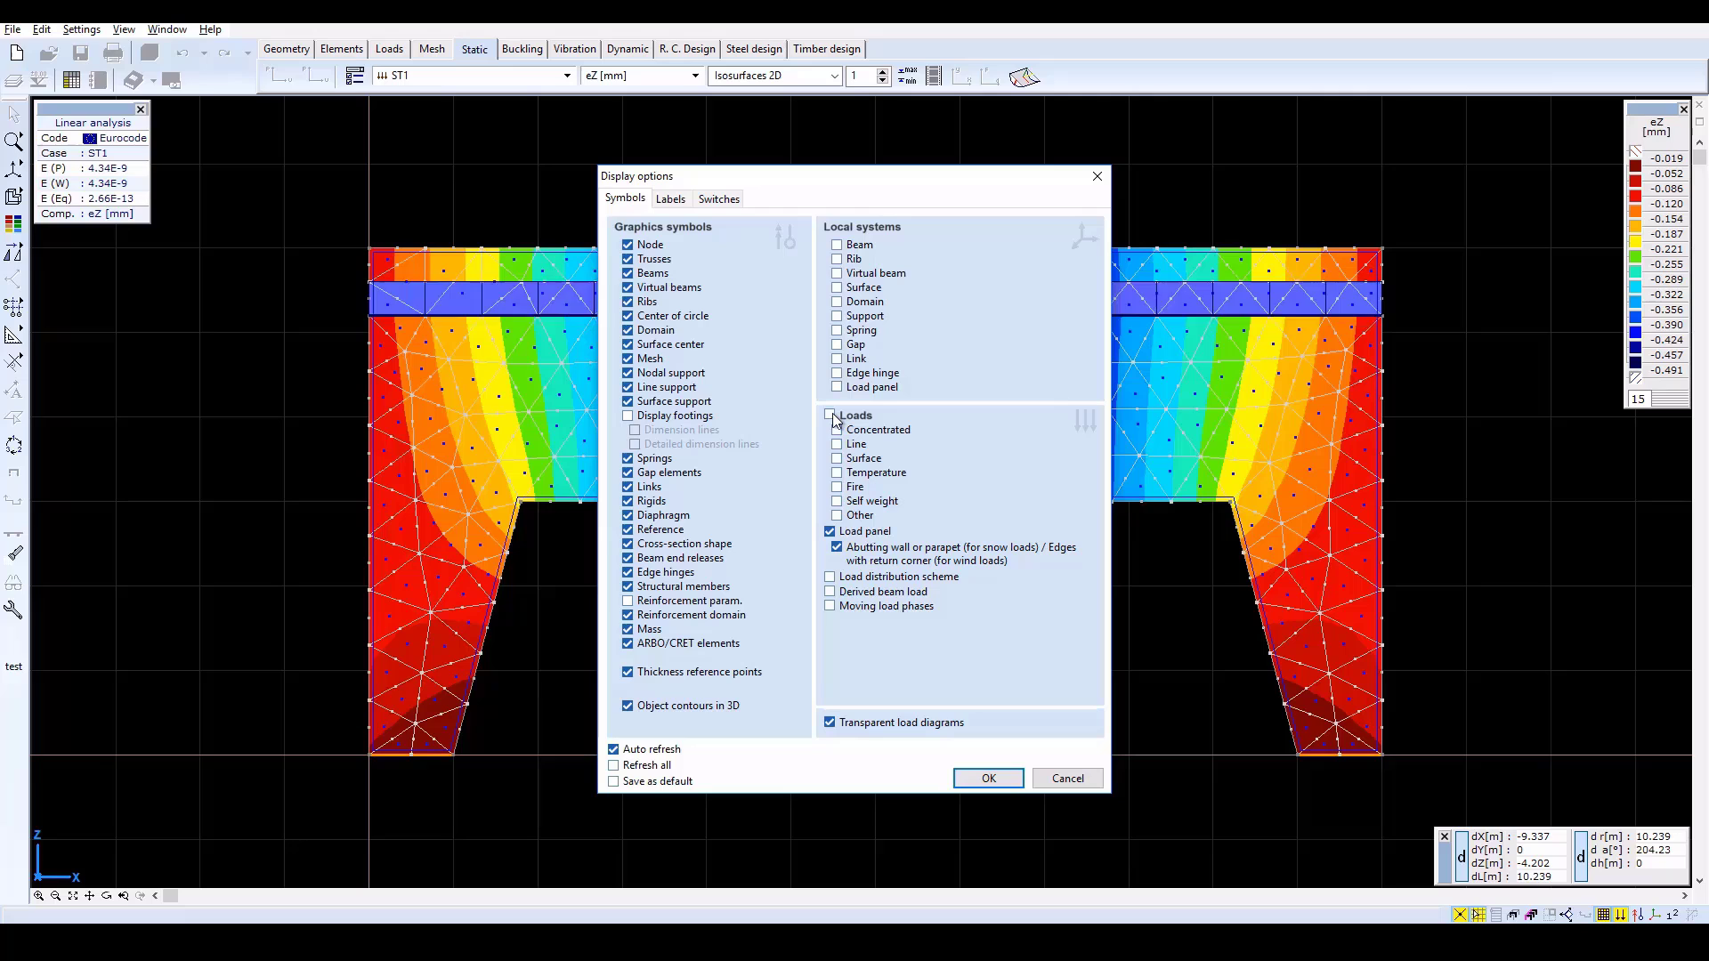
click(998, 774)
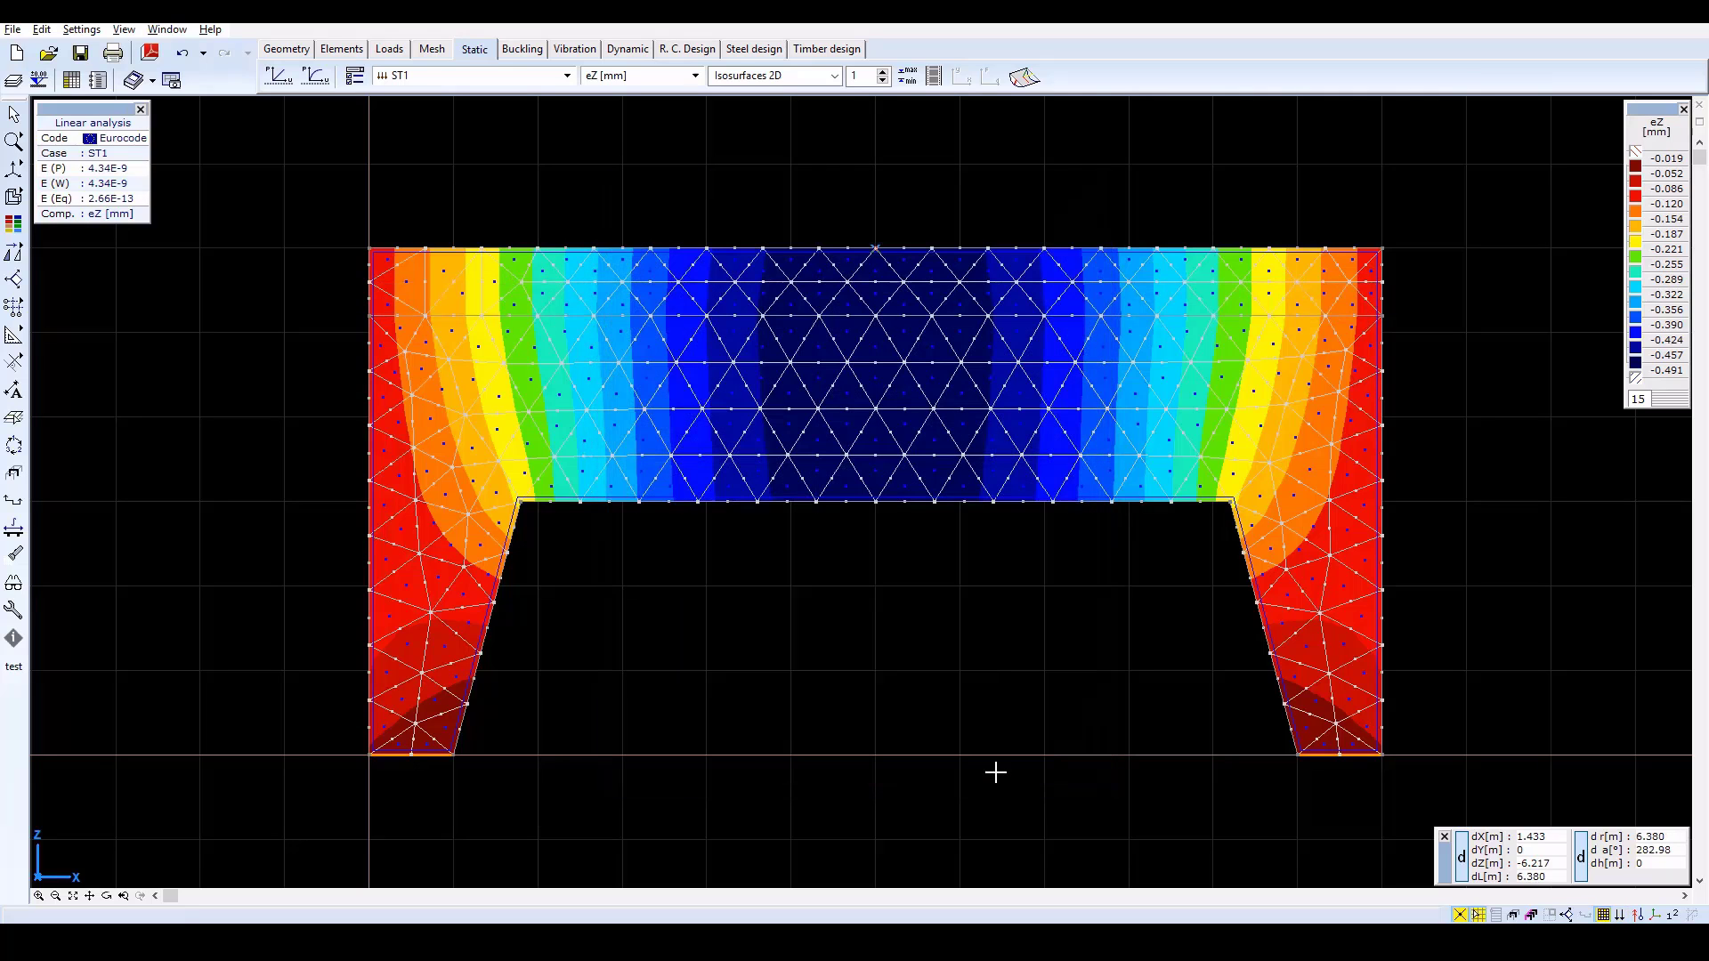
click(13, 582)
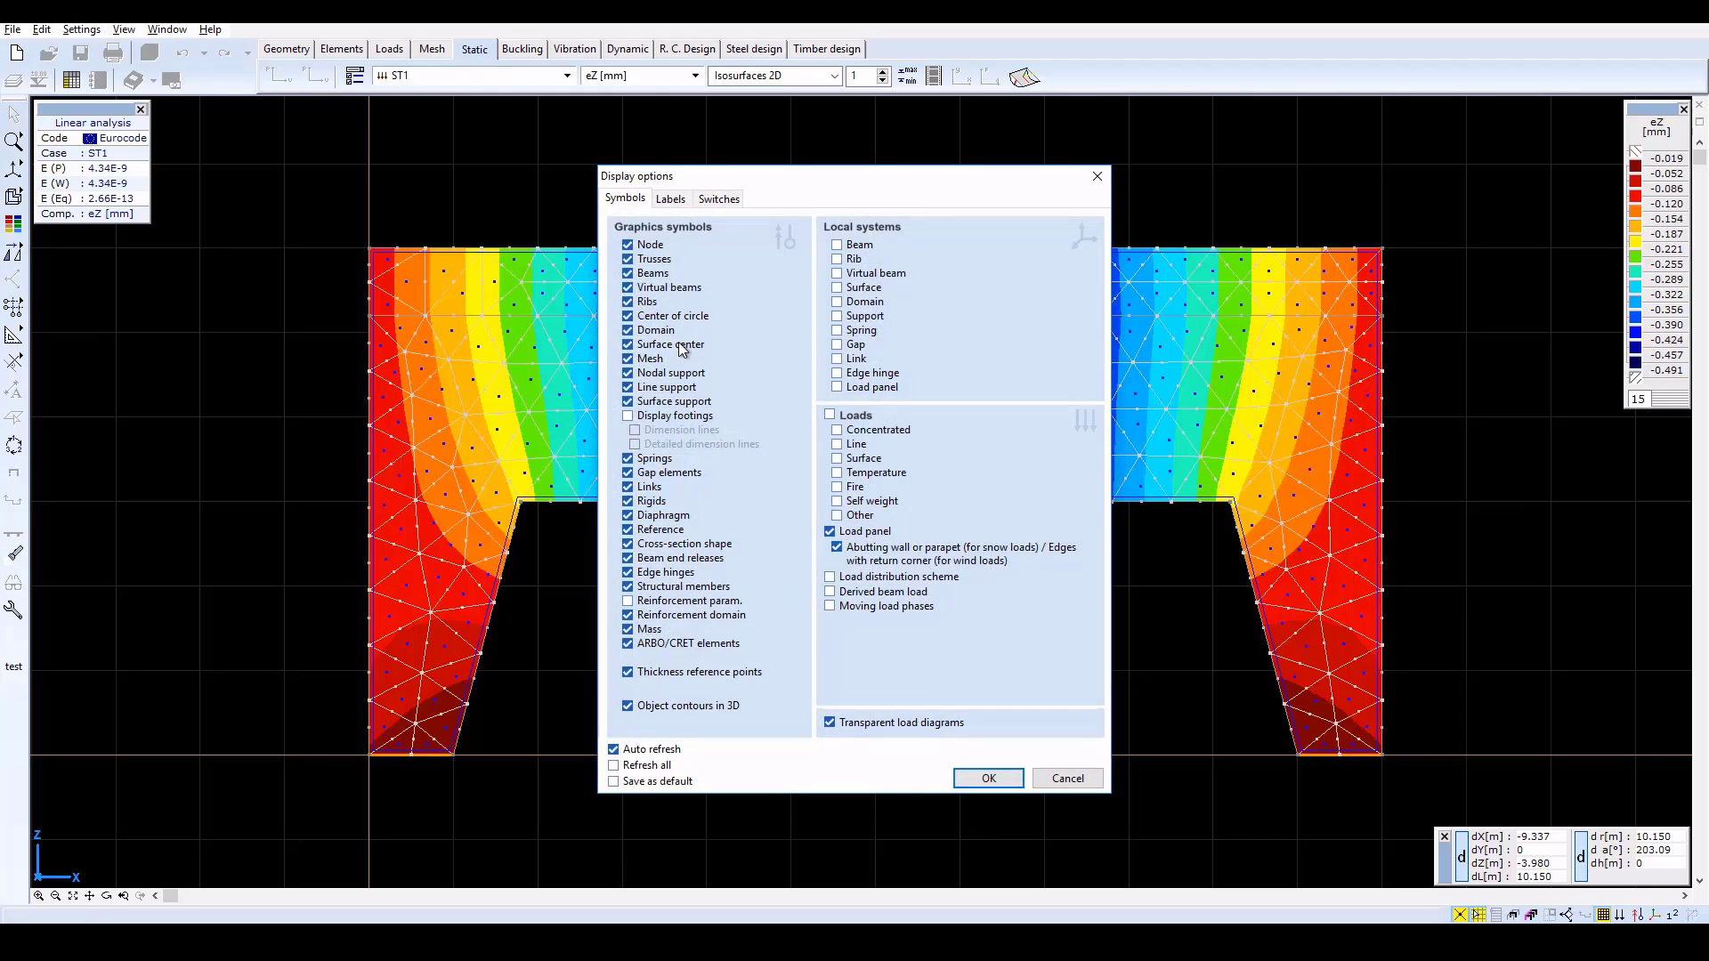
click(996, 773)
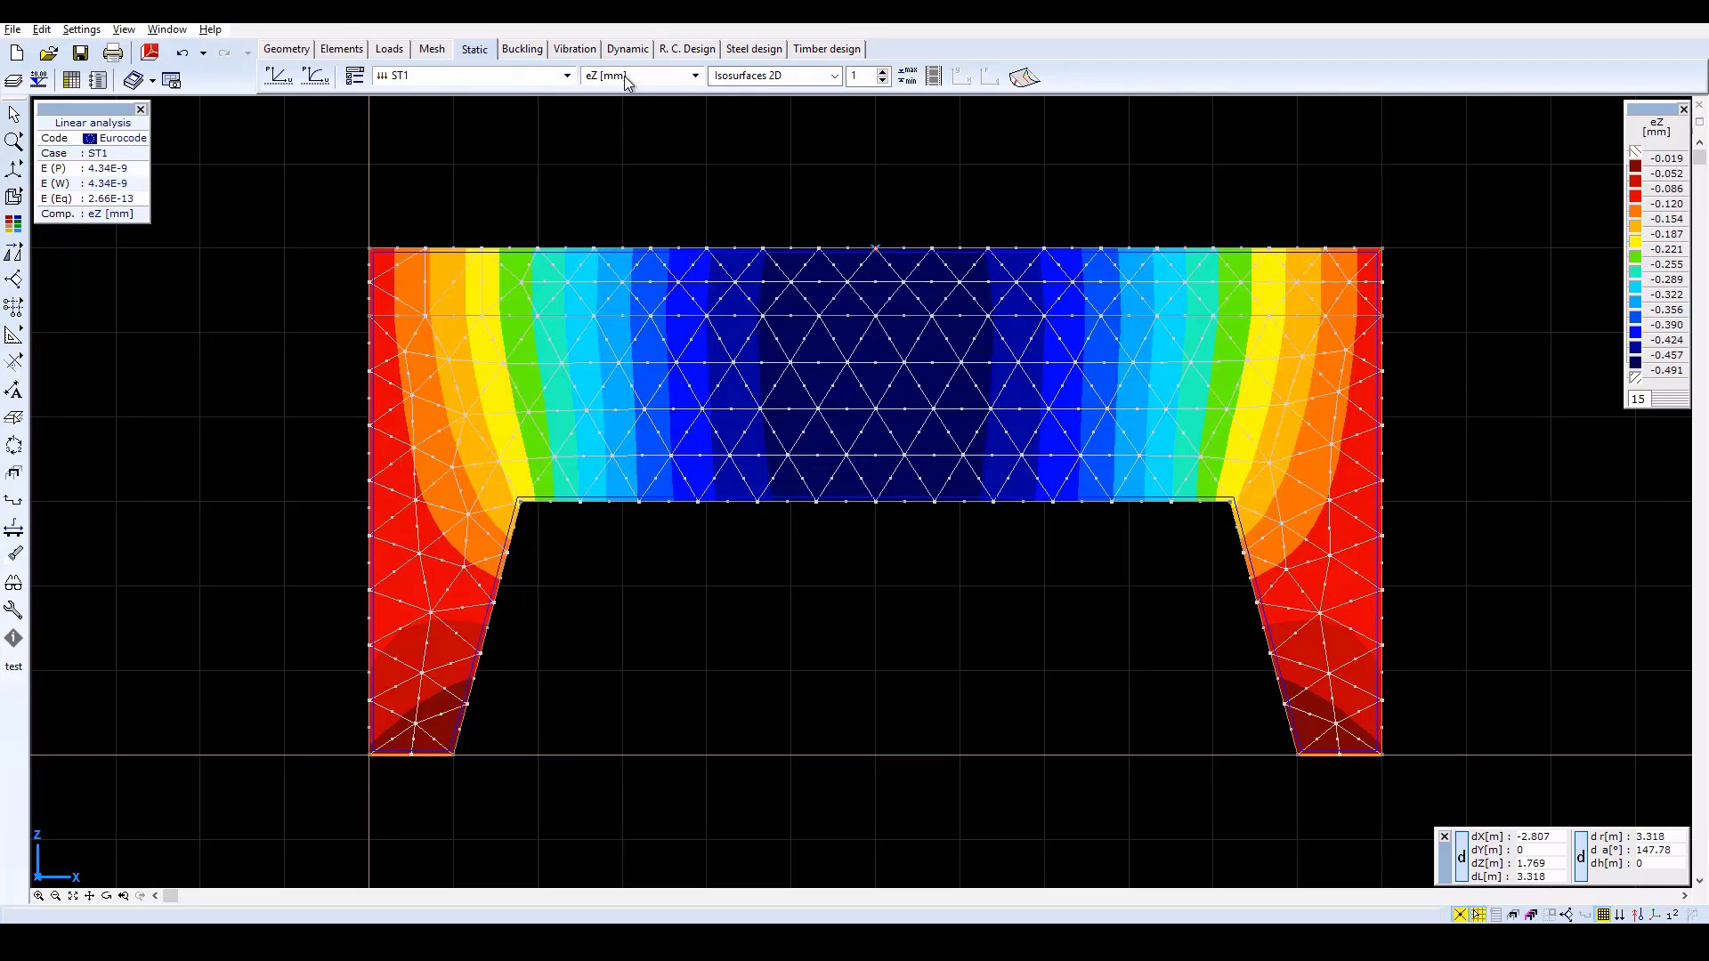
- Display the surface internal force nx for load case ST1 as 2D isosurfaces
click(695, 77)
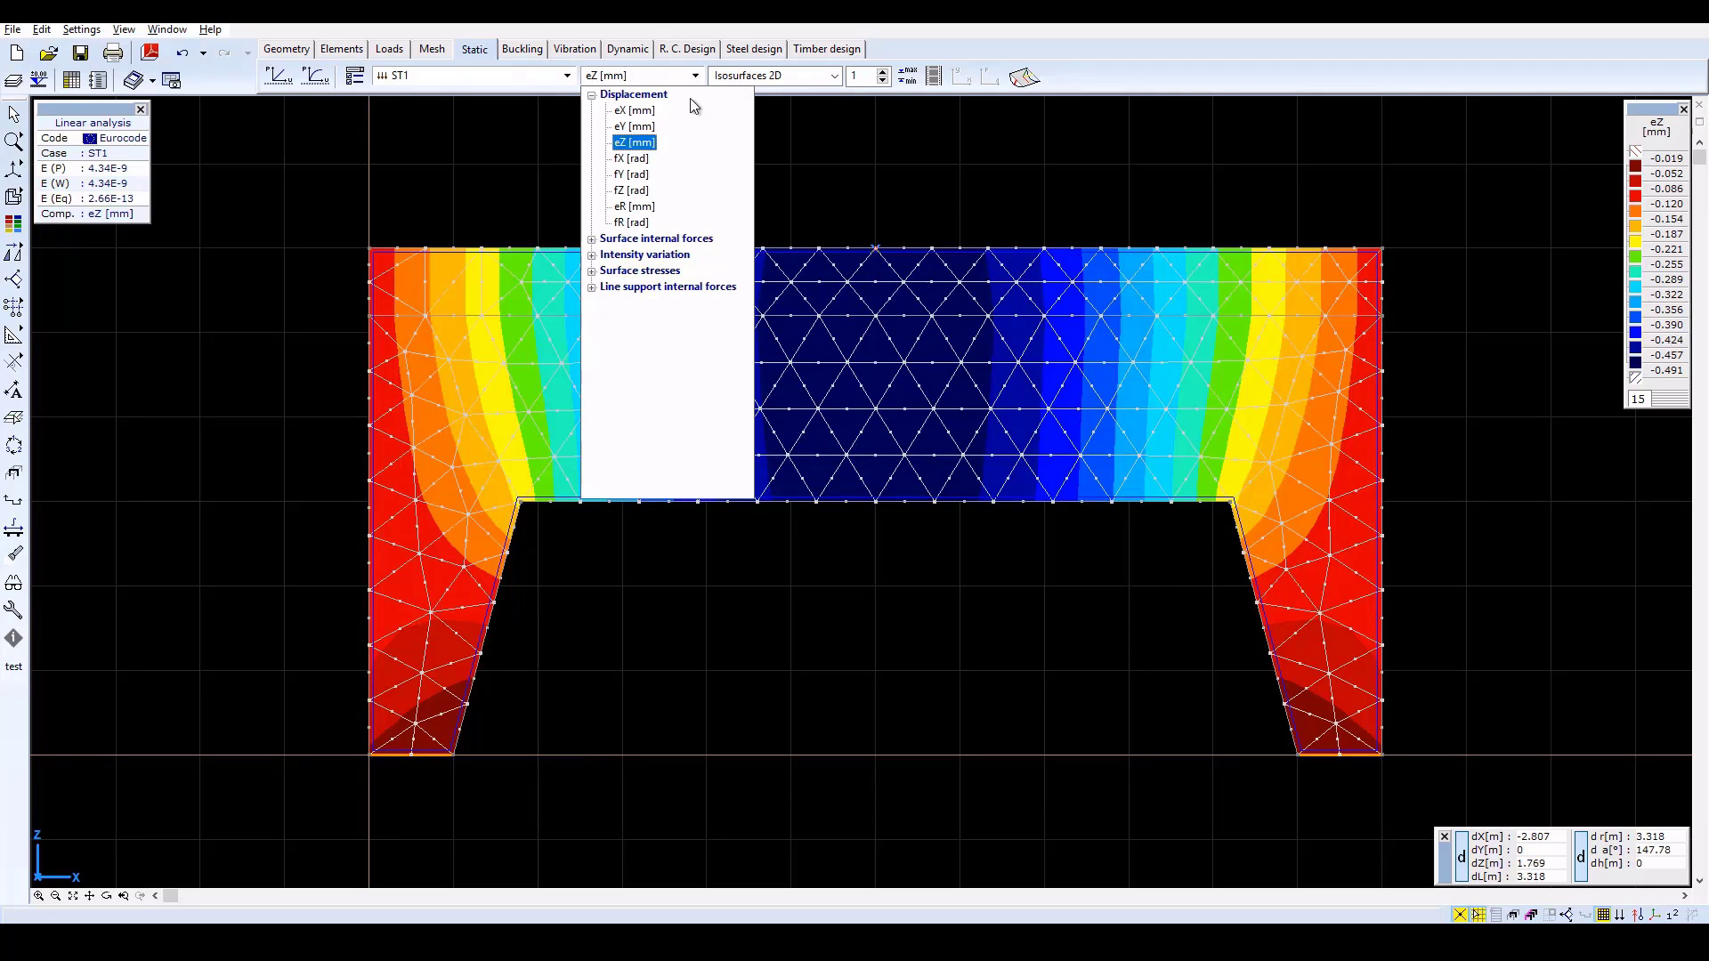
click(672, 239)
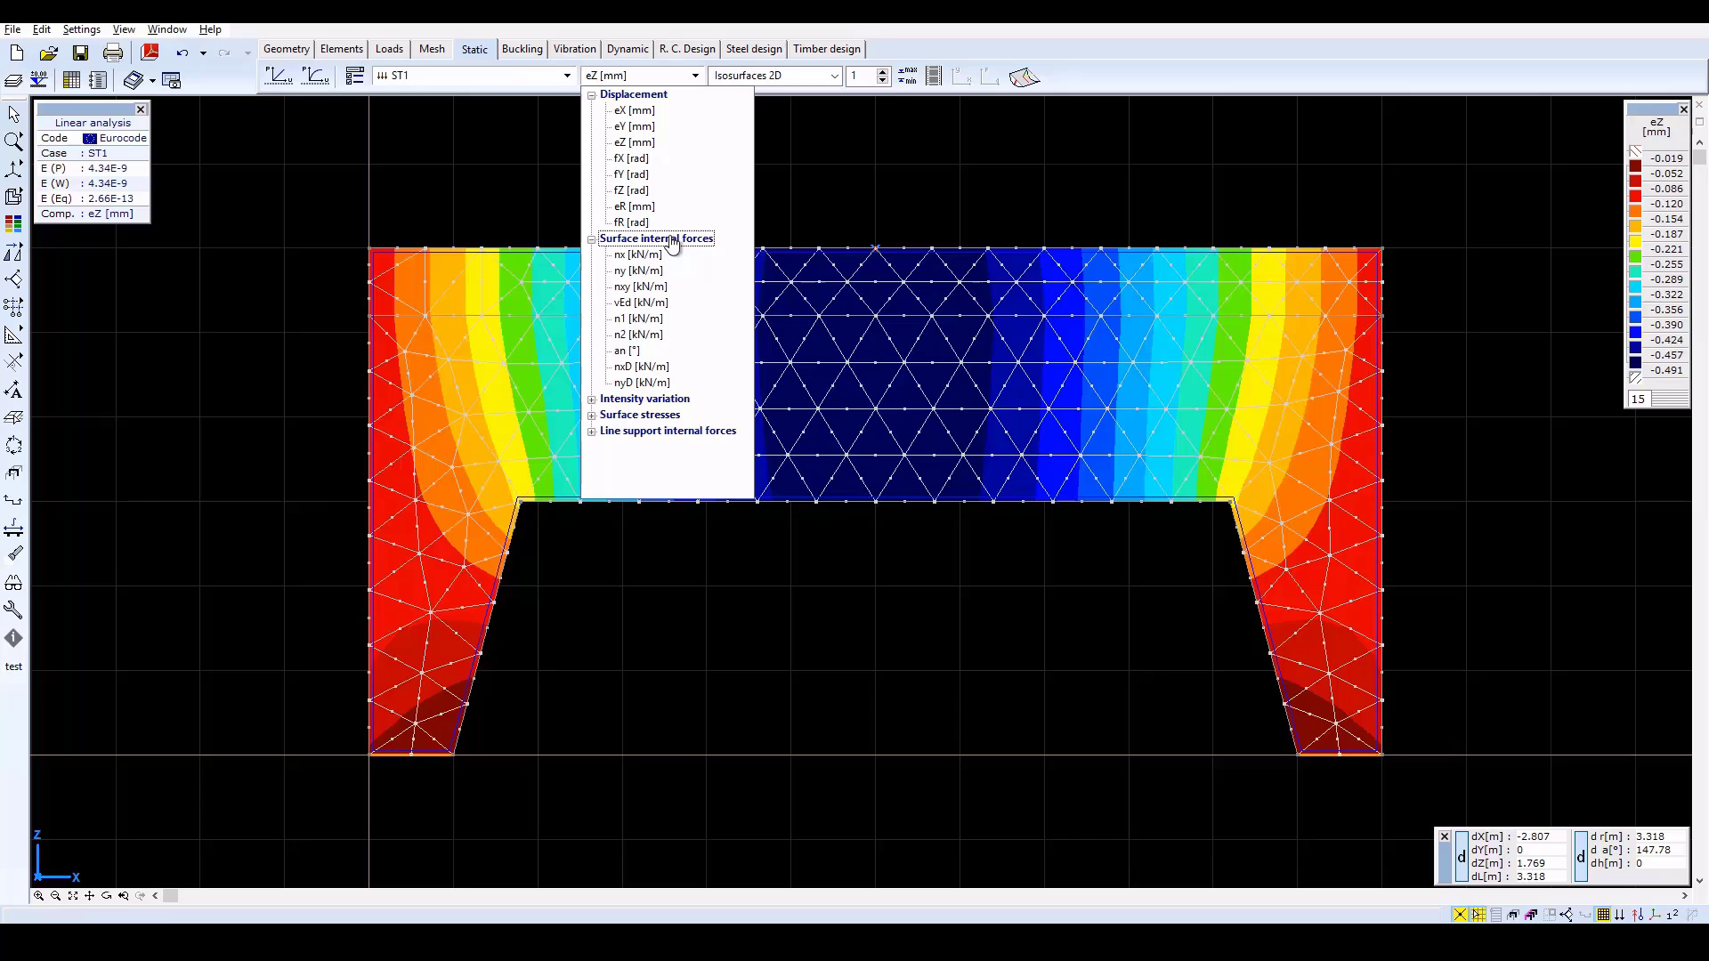
click(632, 256)
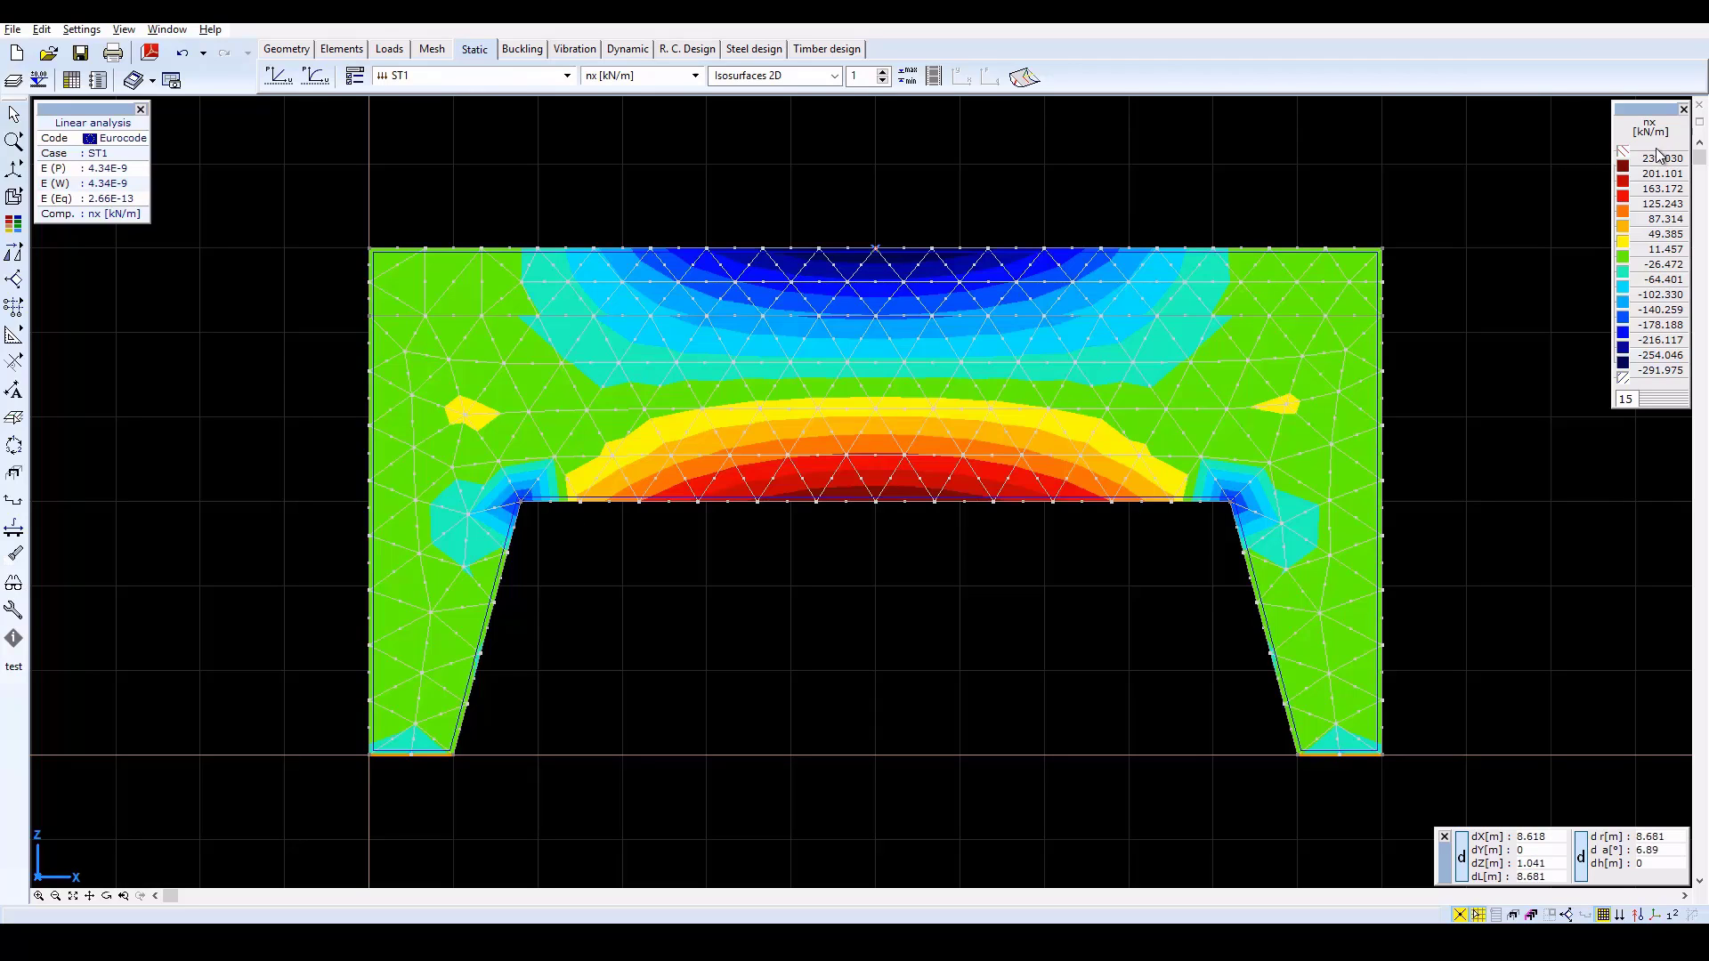
- Find the minimum and maximum of the surface force nx across the whole model
click(915, 78)
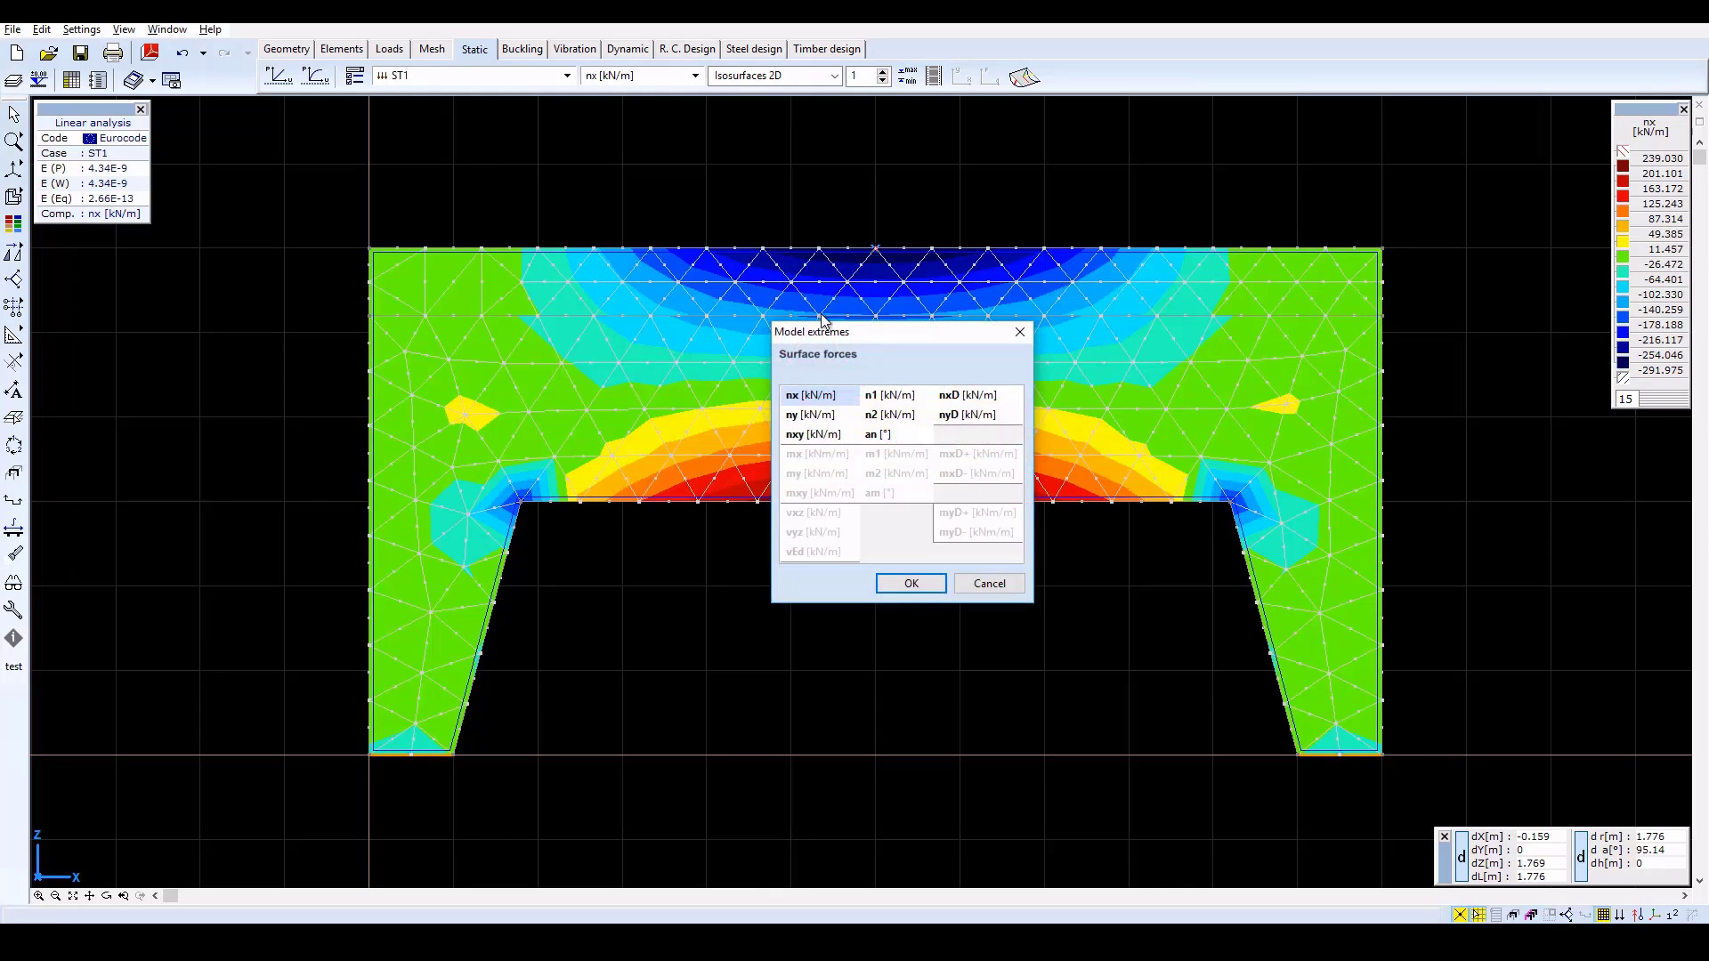
click(915, 579)
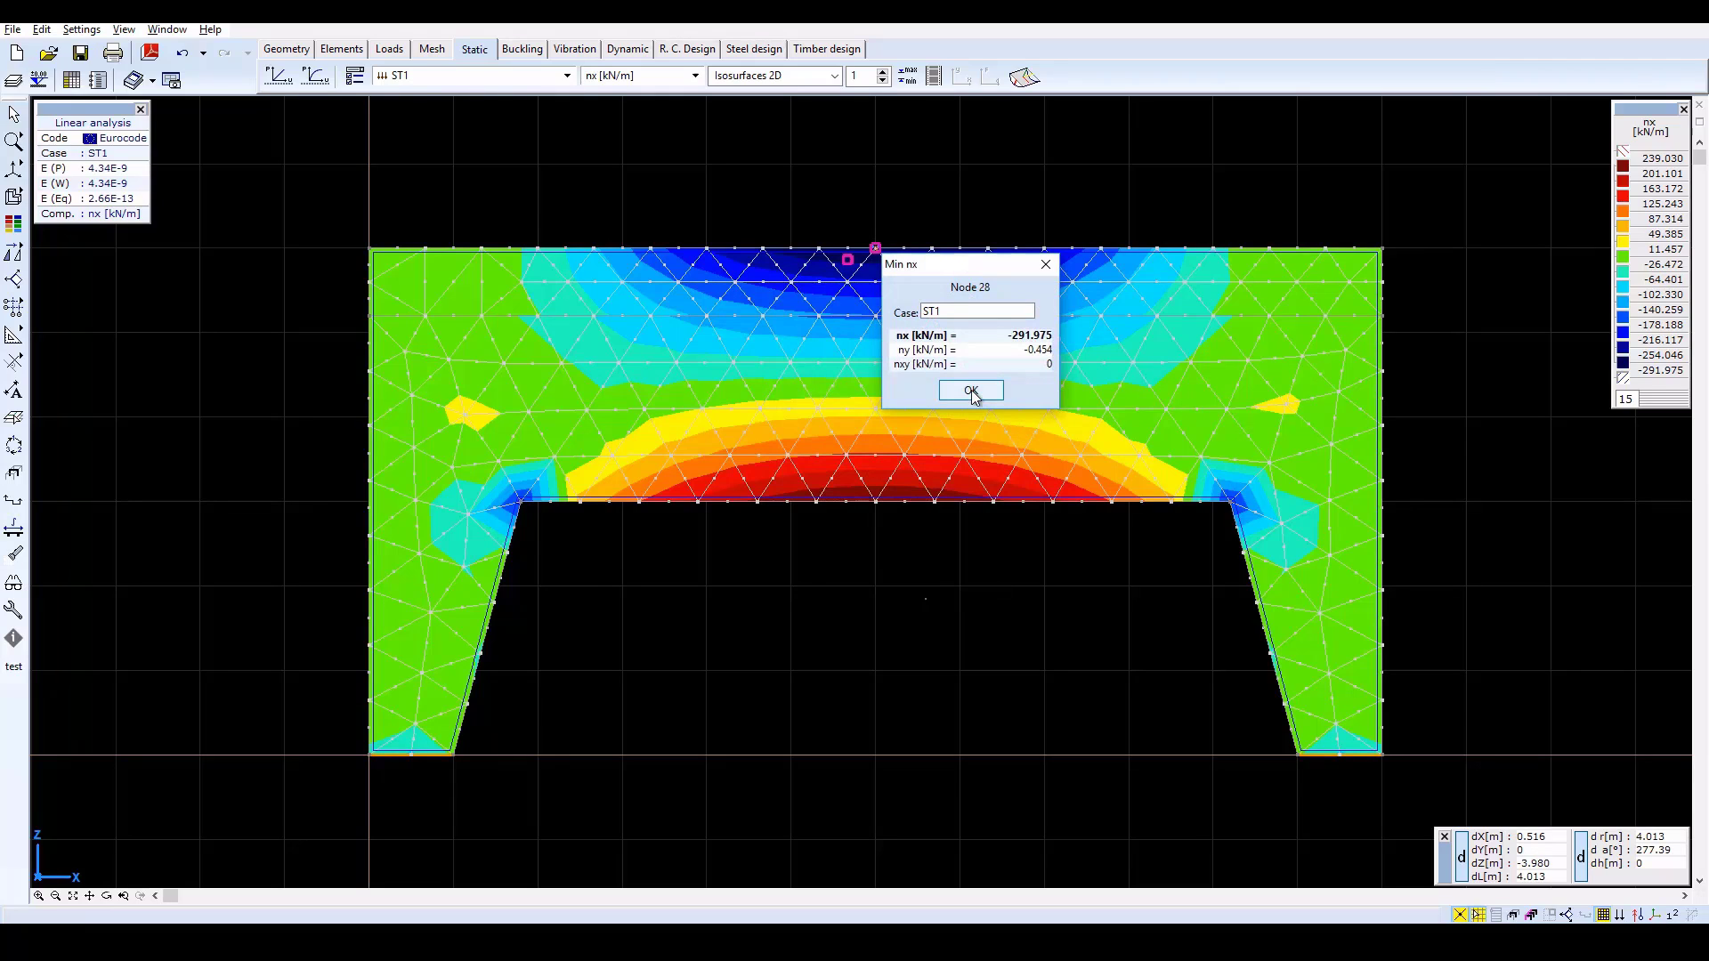
click(972, 391)
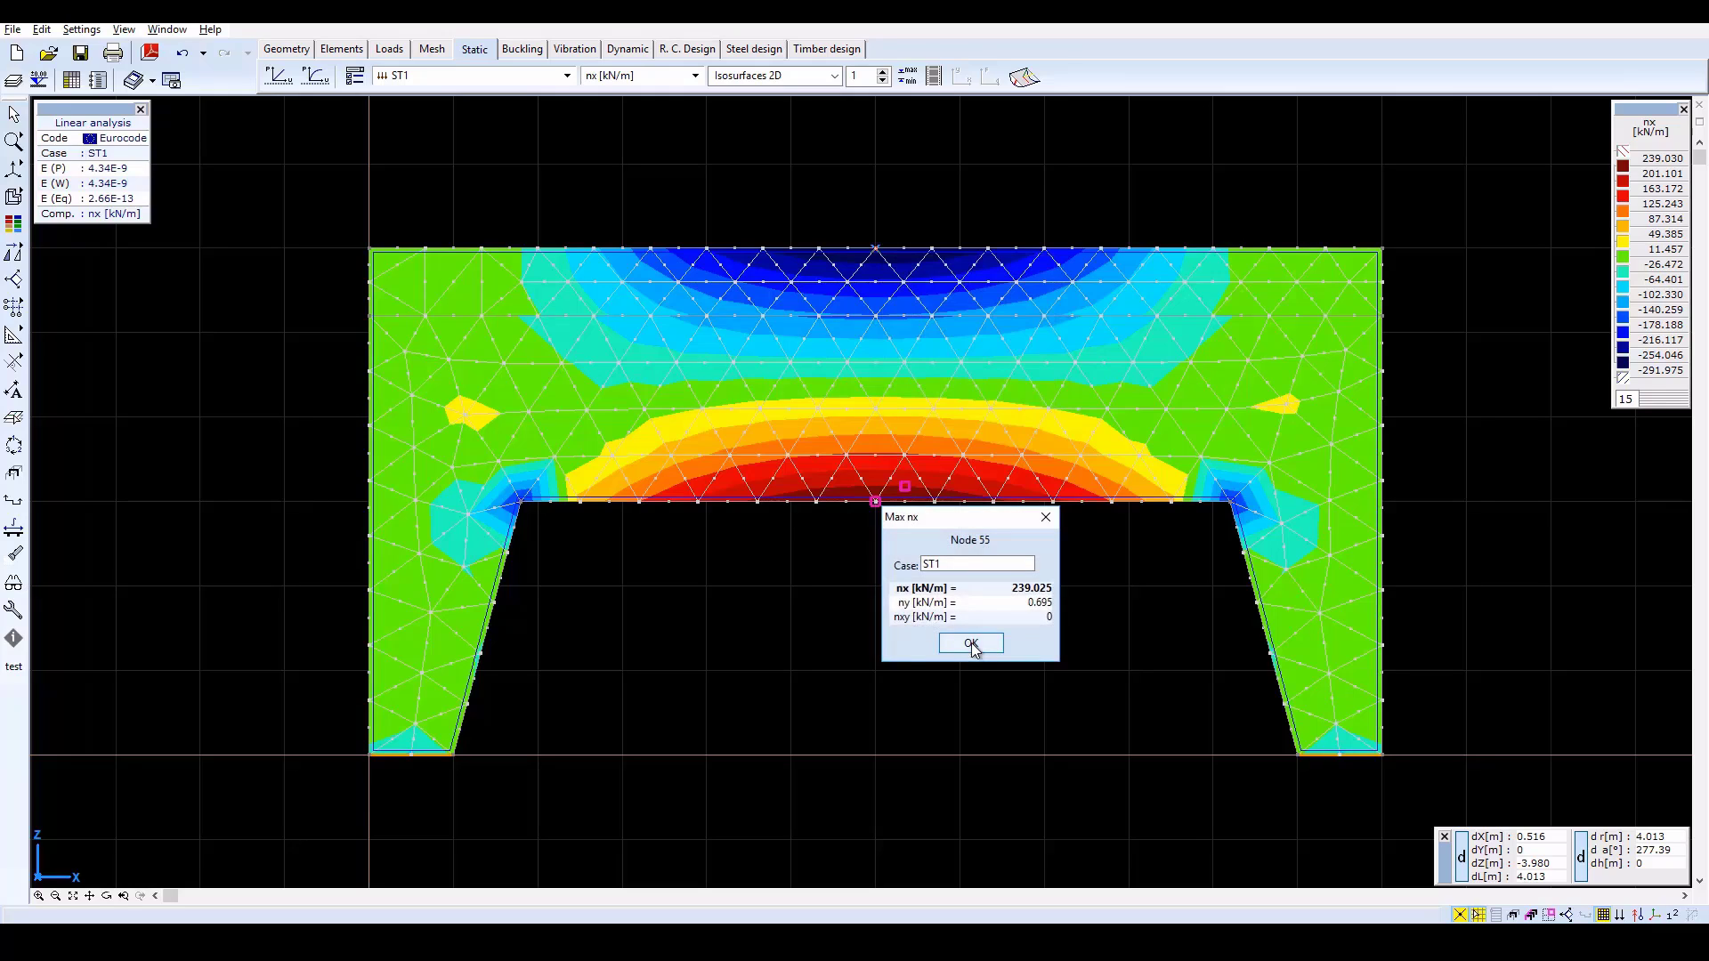
click(971, 642)
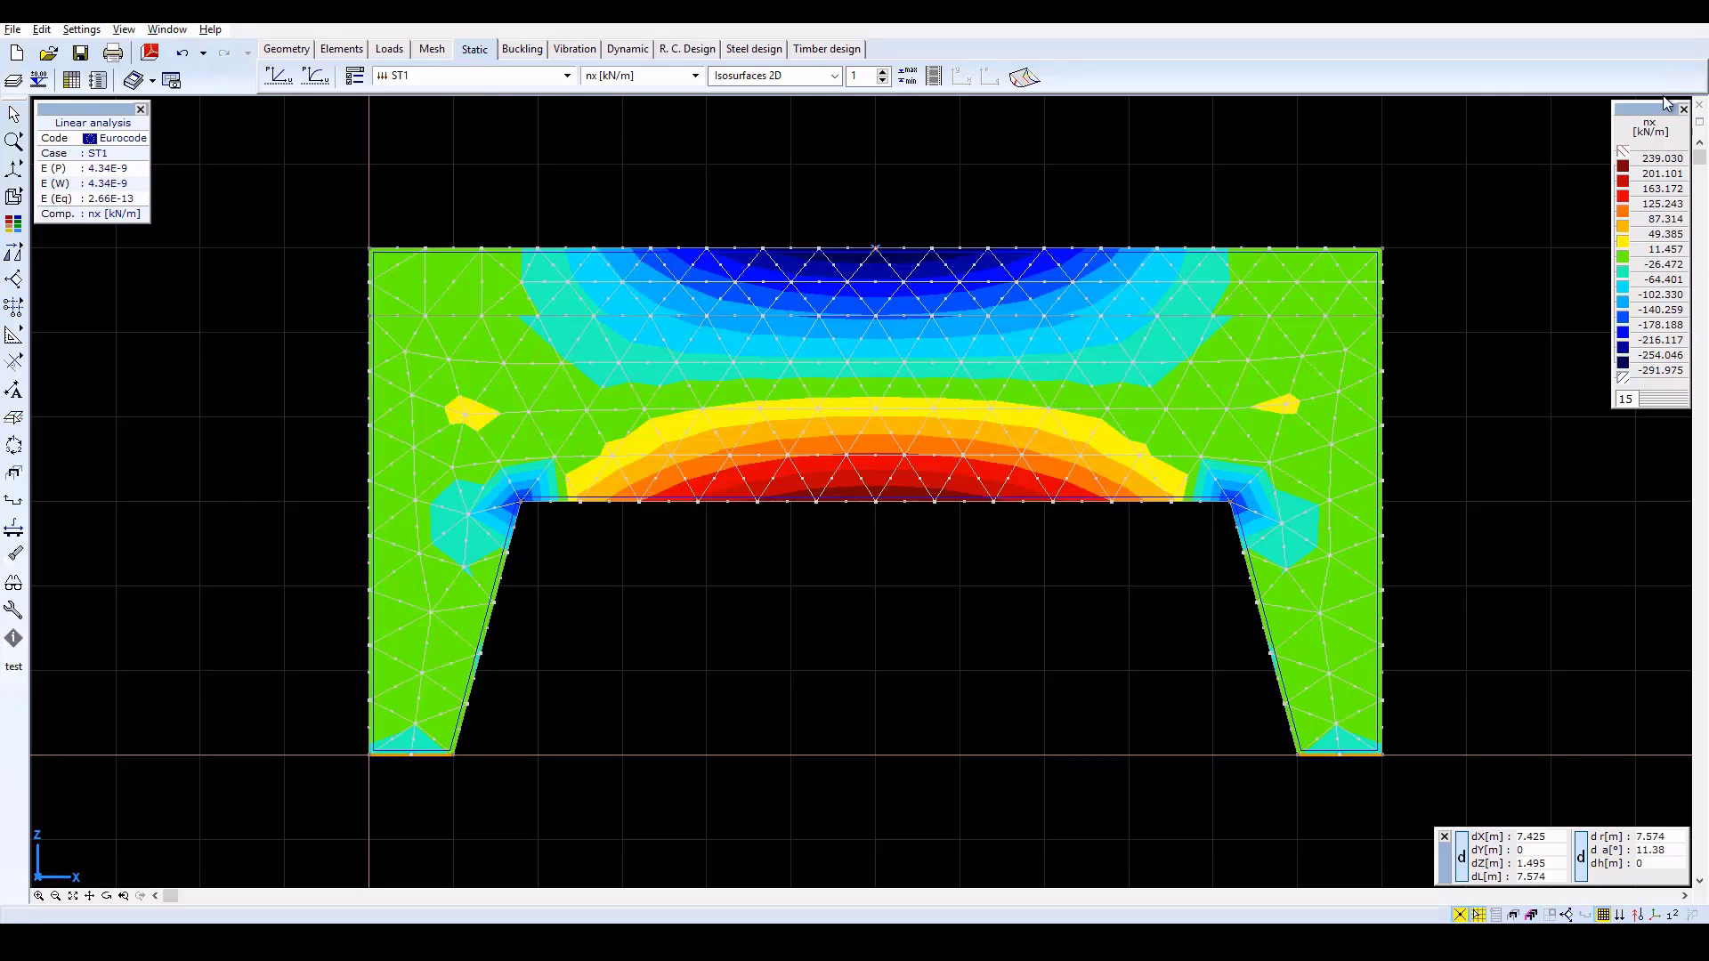
- Set the nx color legend to 10 levels, auto-interpolated with a lower limit of -100 kN/m
right_click(1653, 135)
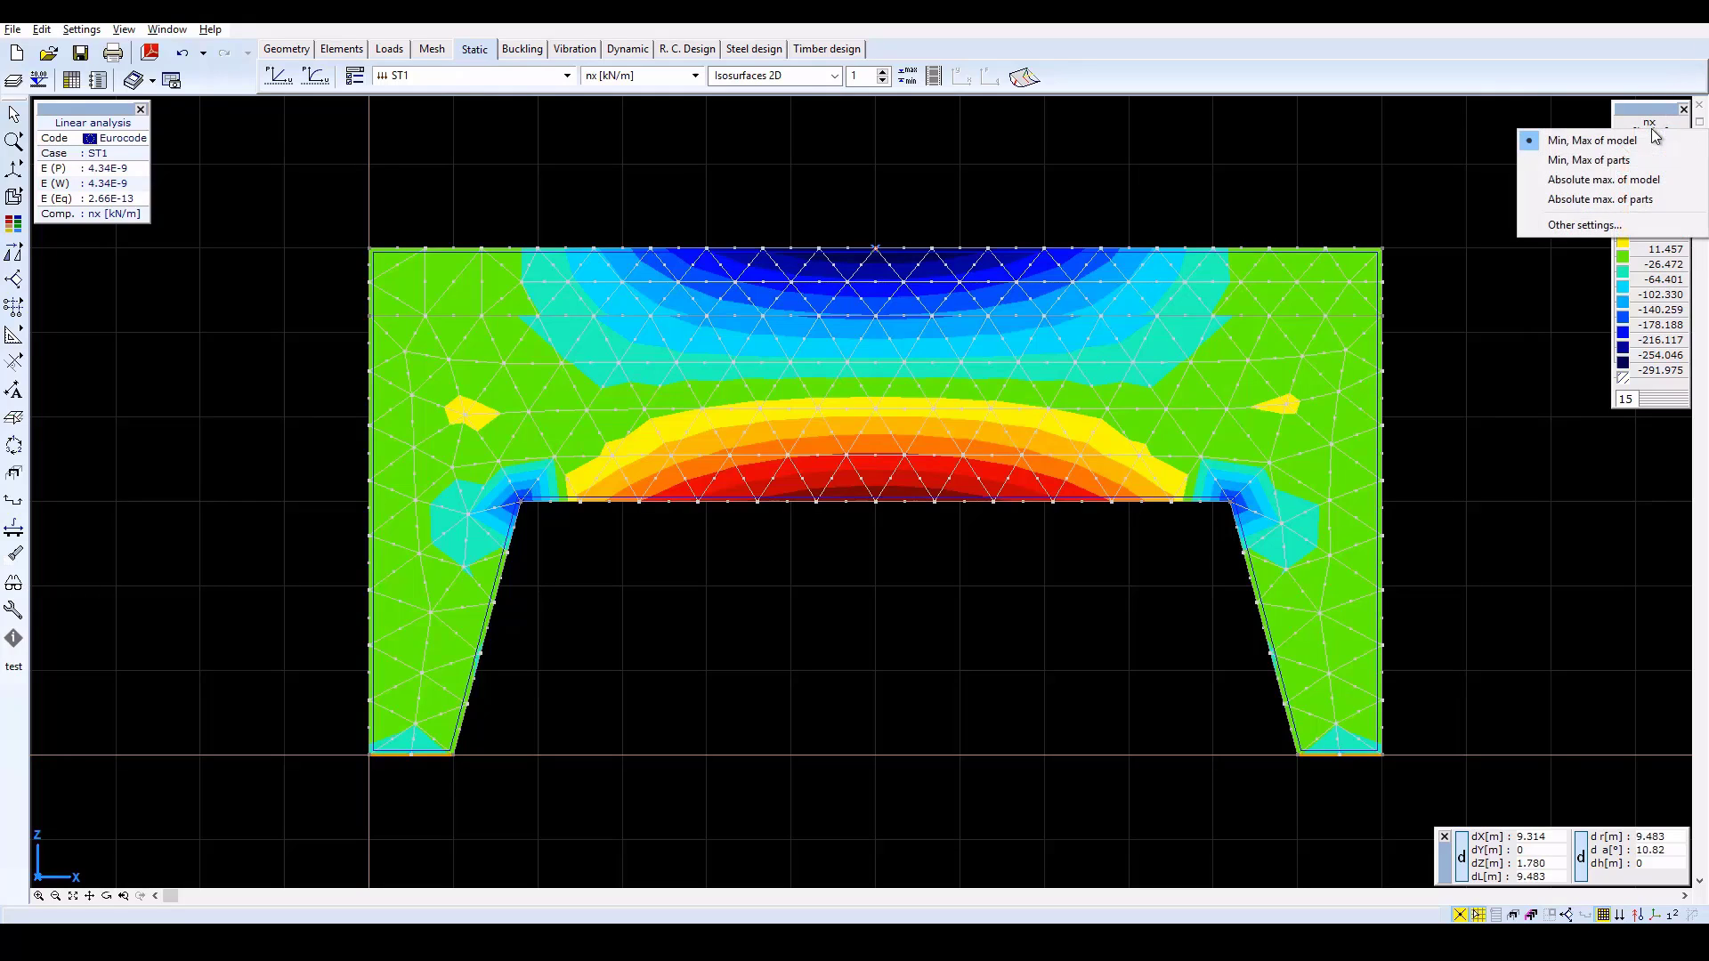
click(1573, 219)
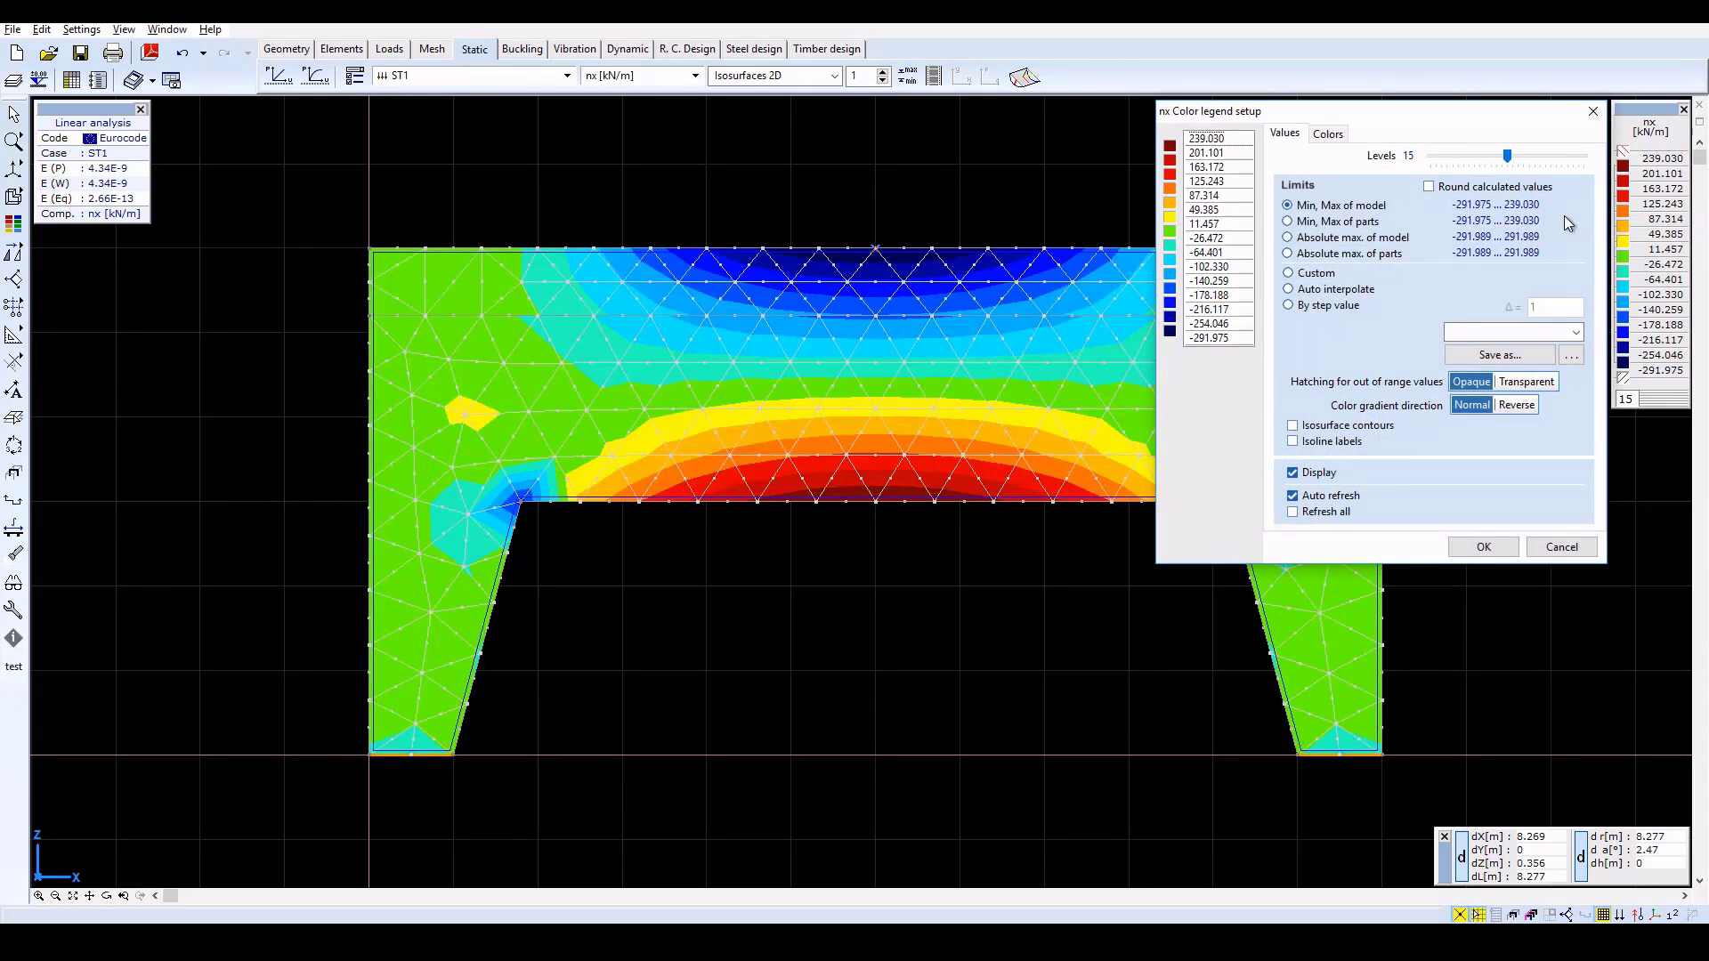
click(1498, 158)
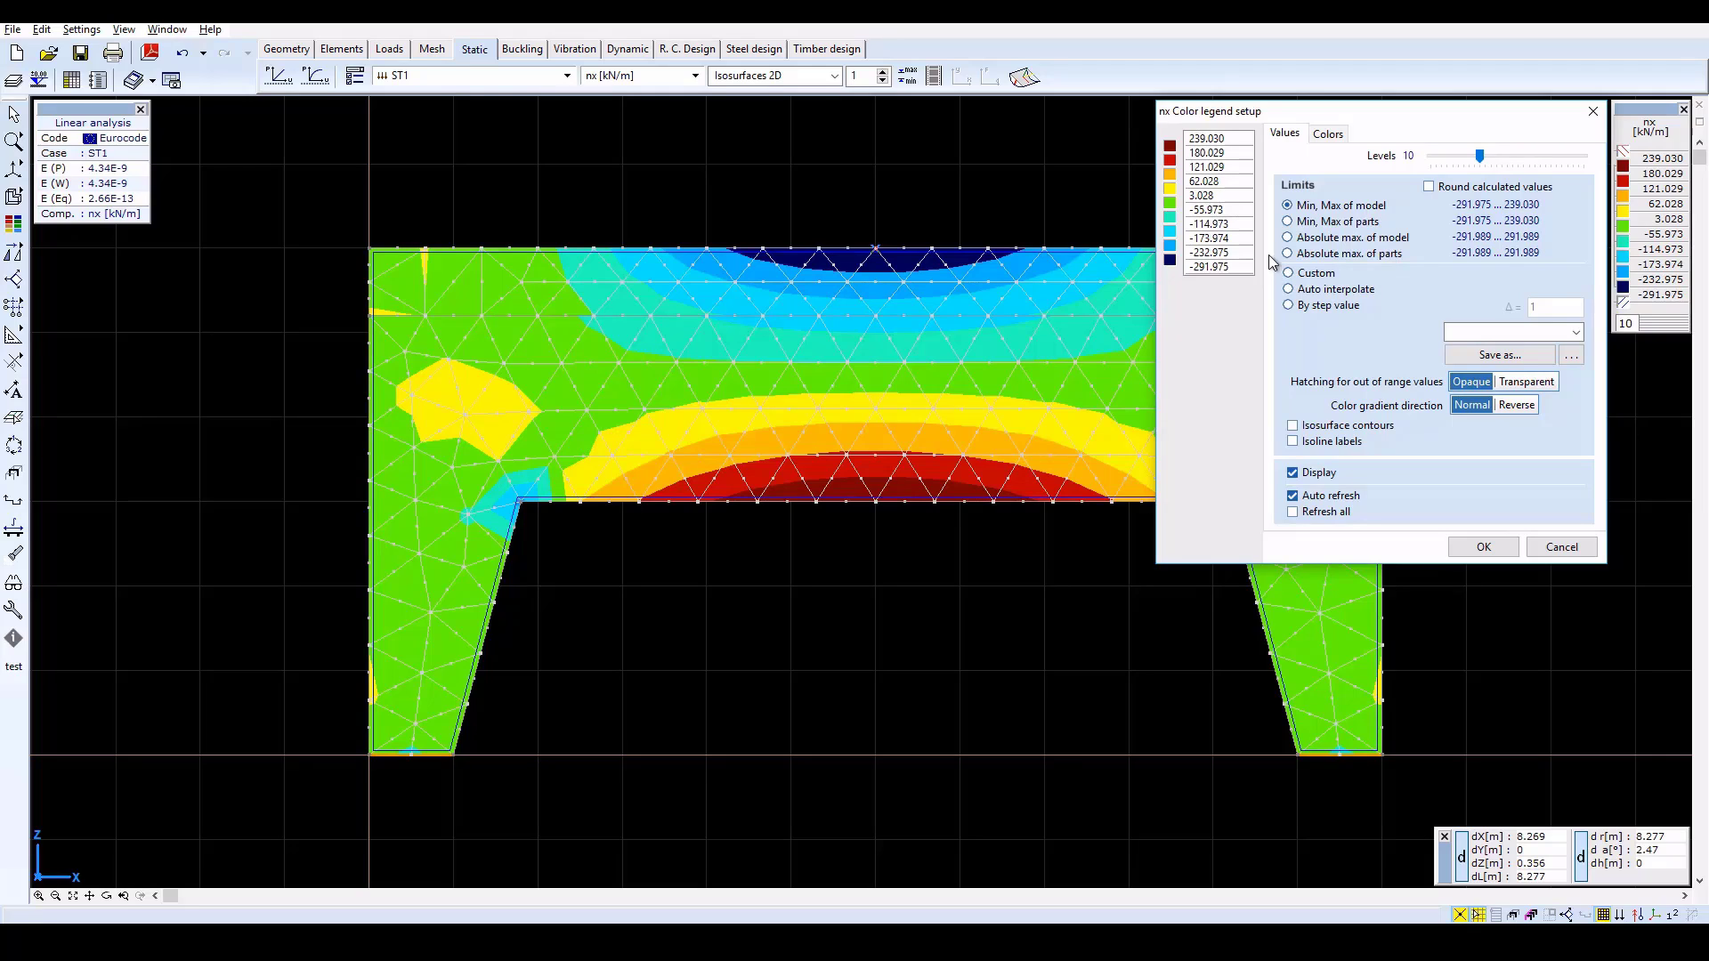
click(1227, 269)
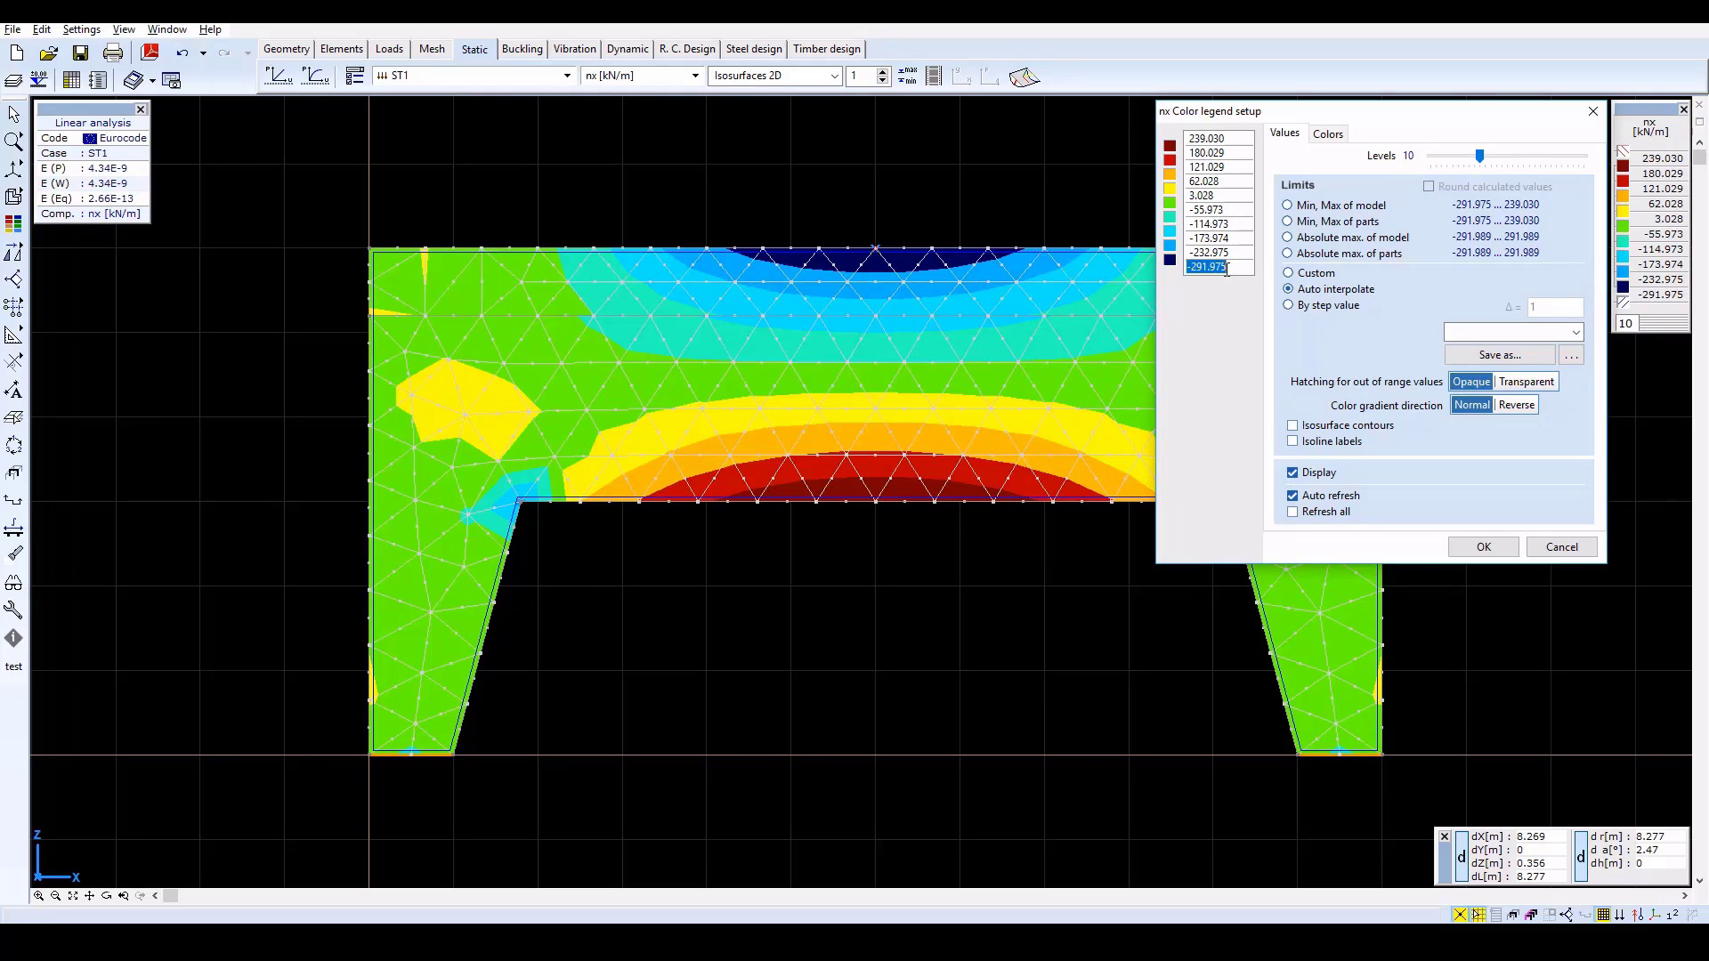
text(-100)
key(Return)
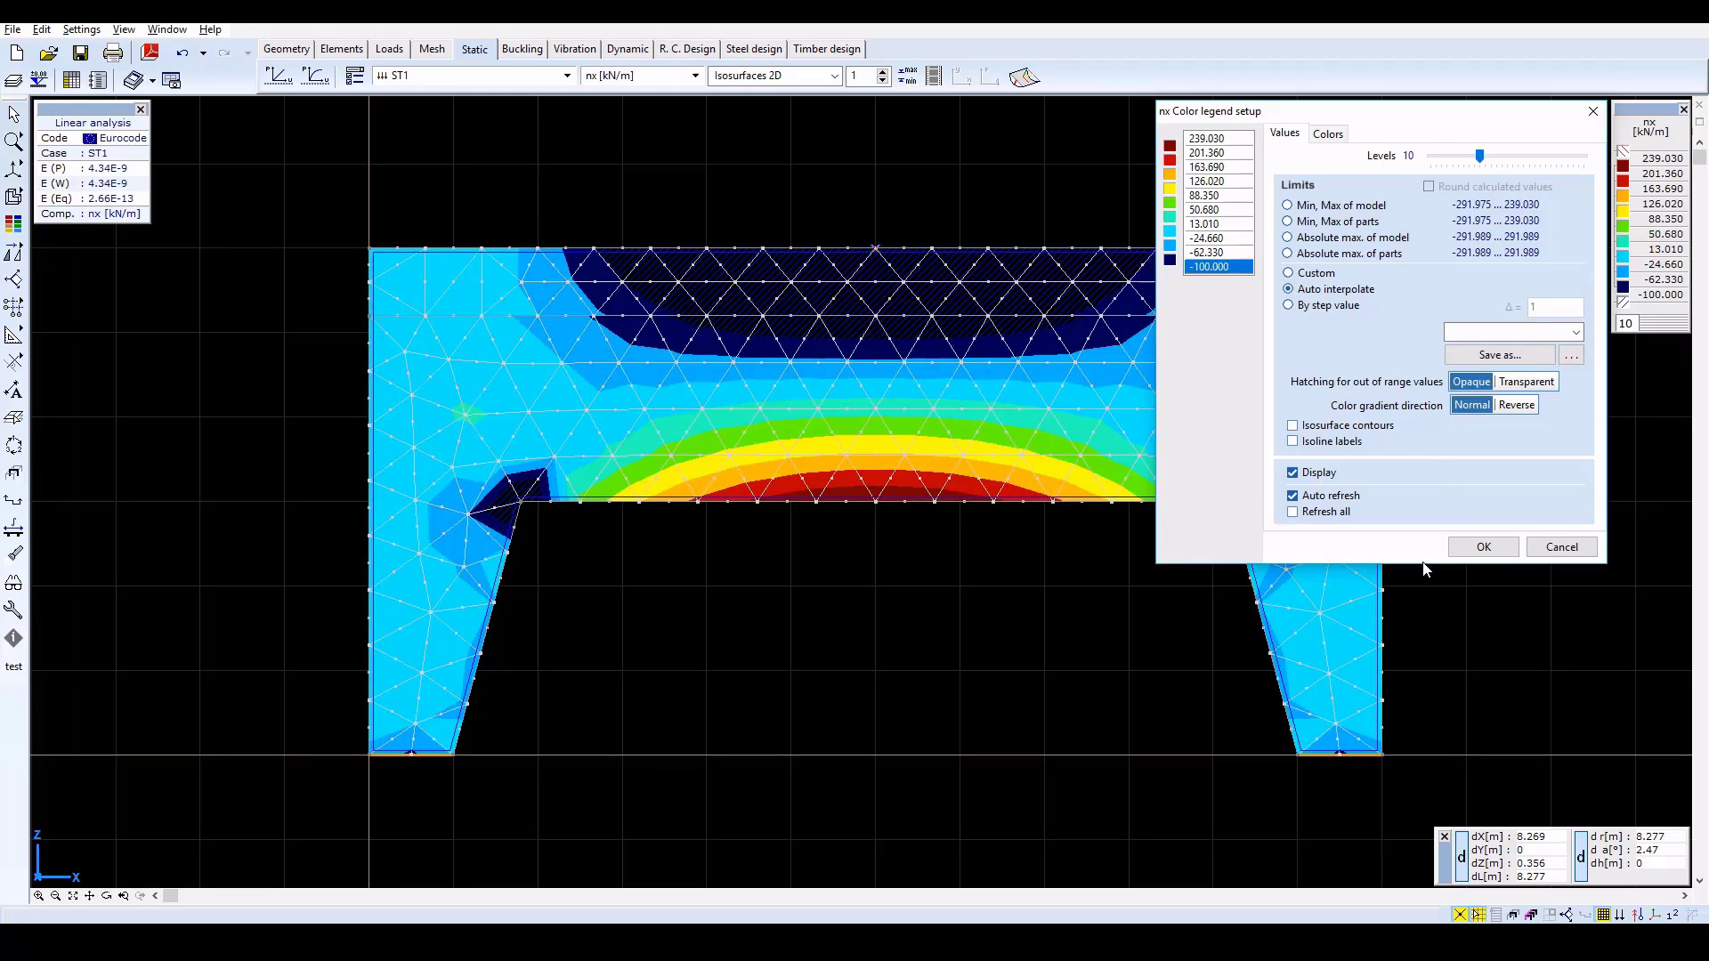
click(1469, 546)
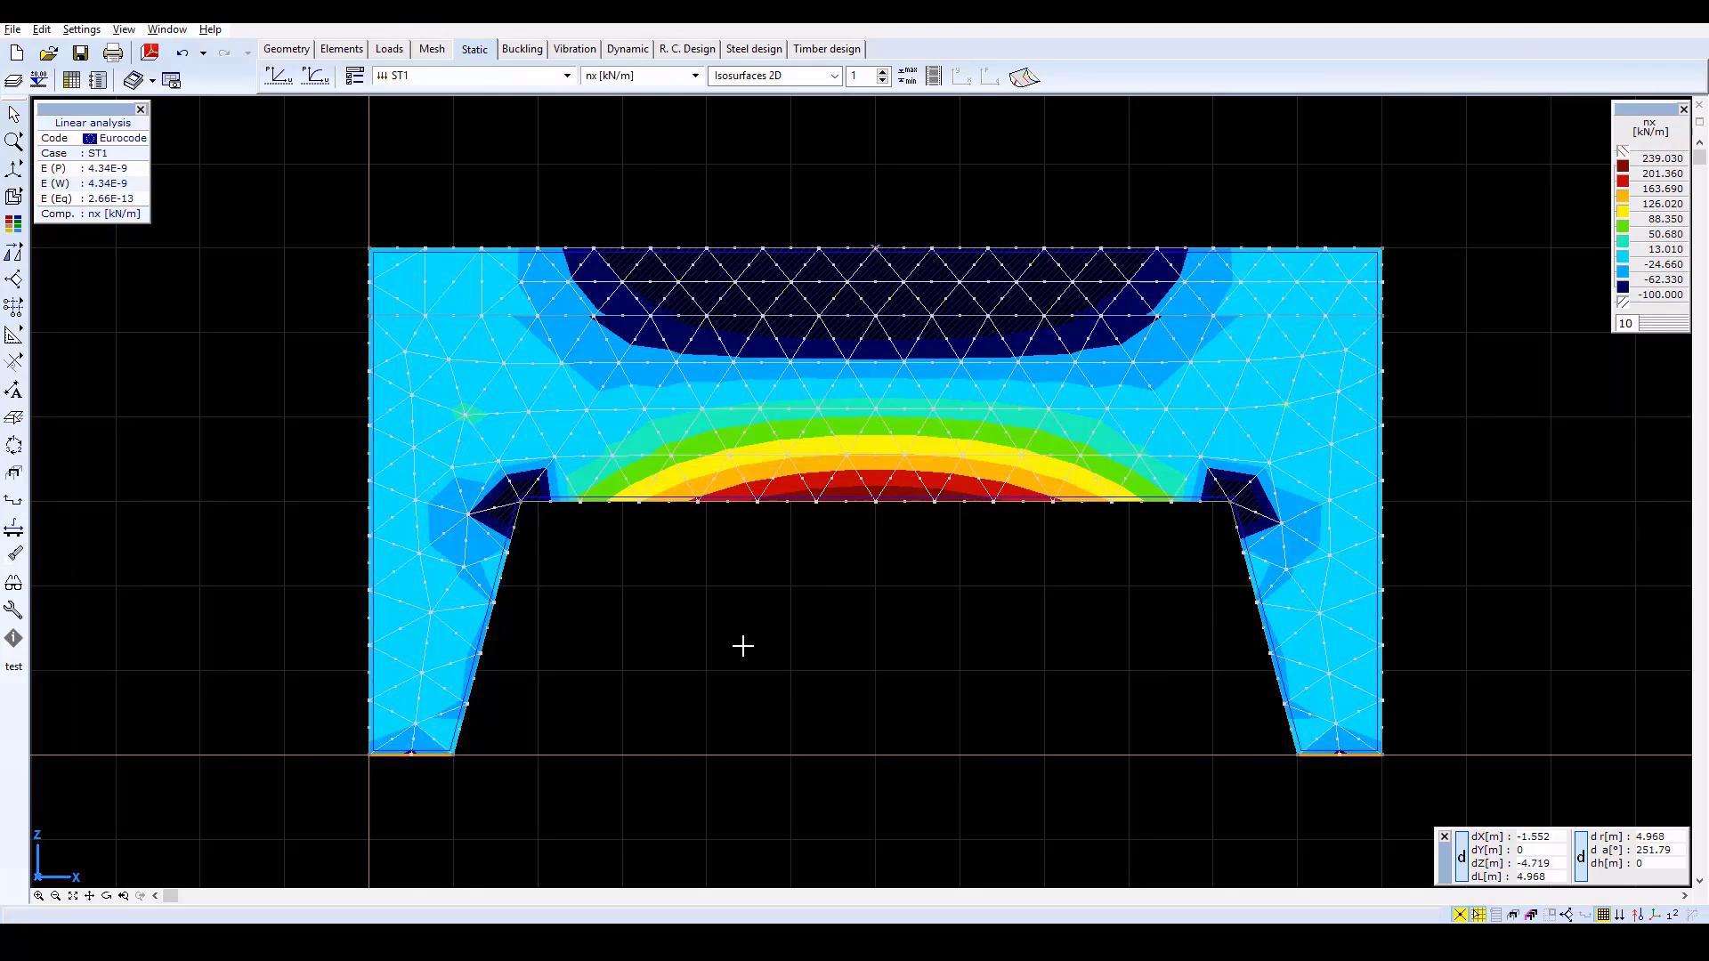
- View nx as isolines and switch the displayed result to the line support internal force Rz
click(761, 80)
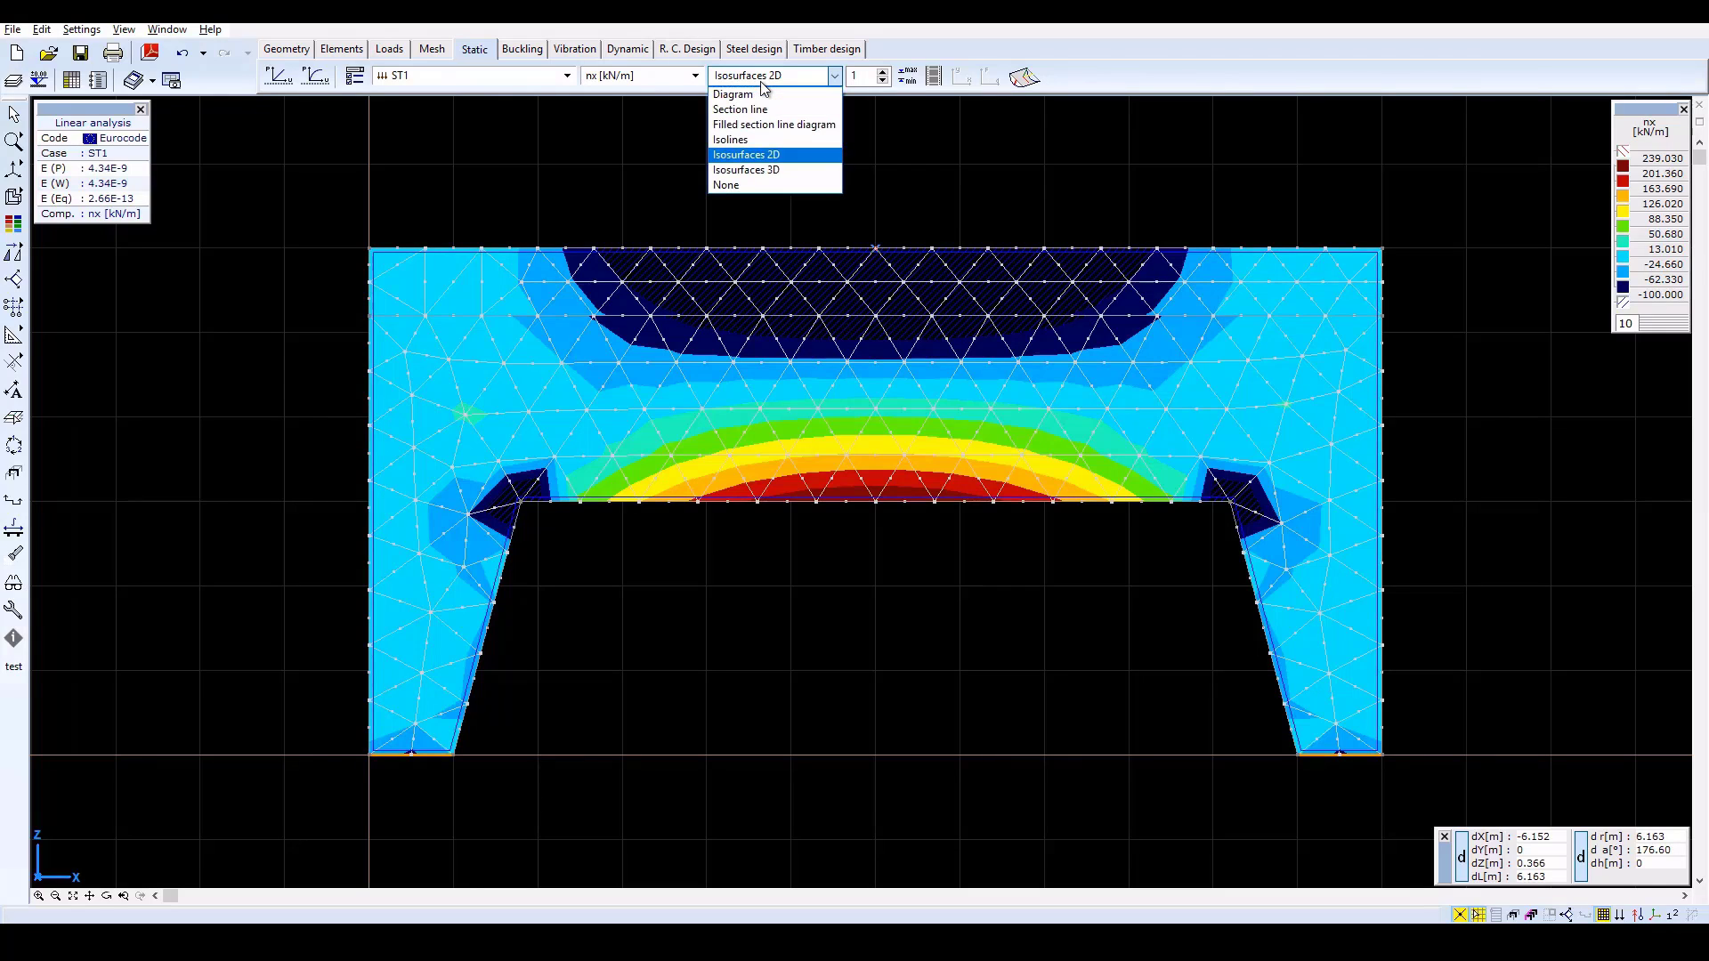
click(757, 140)
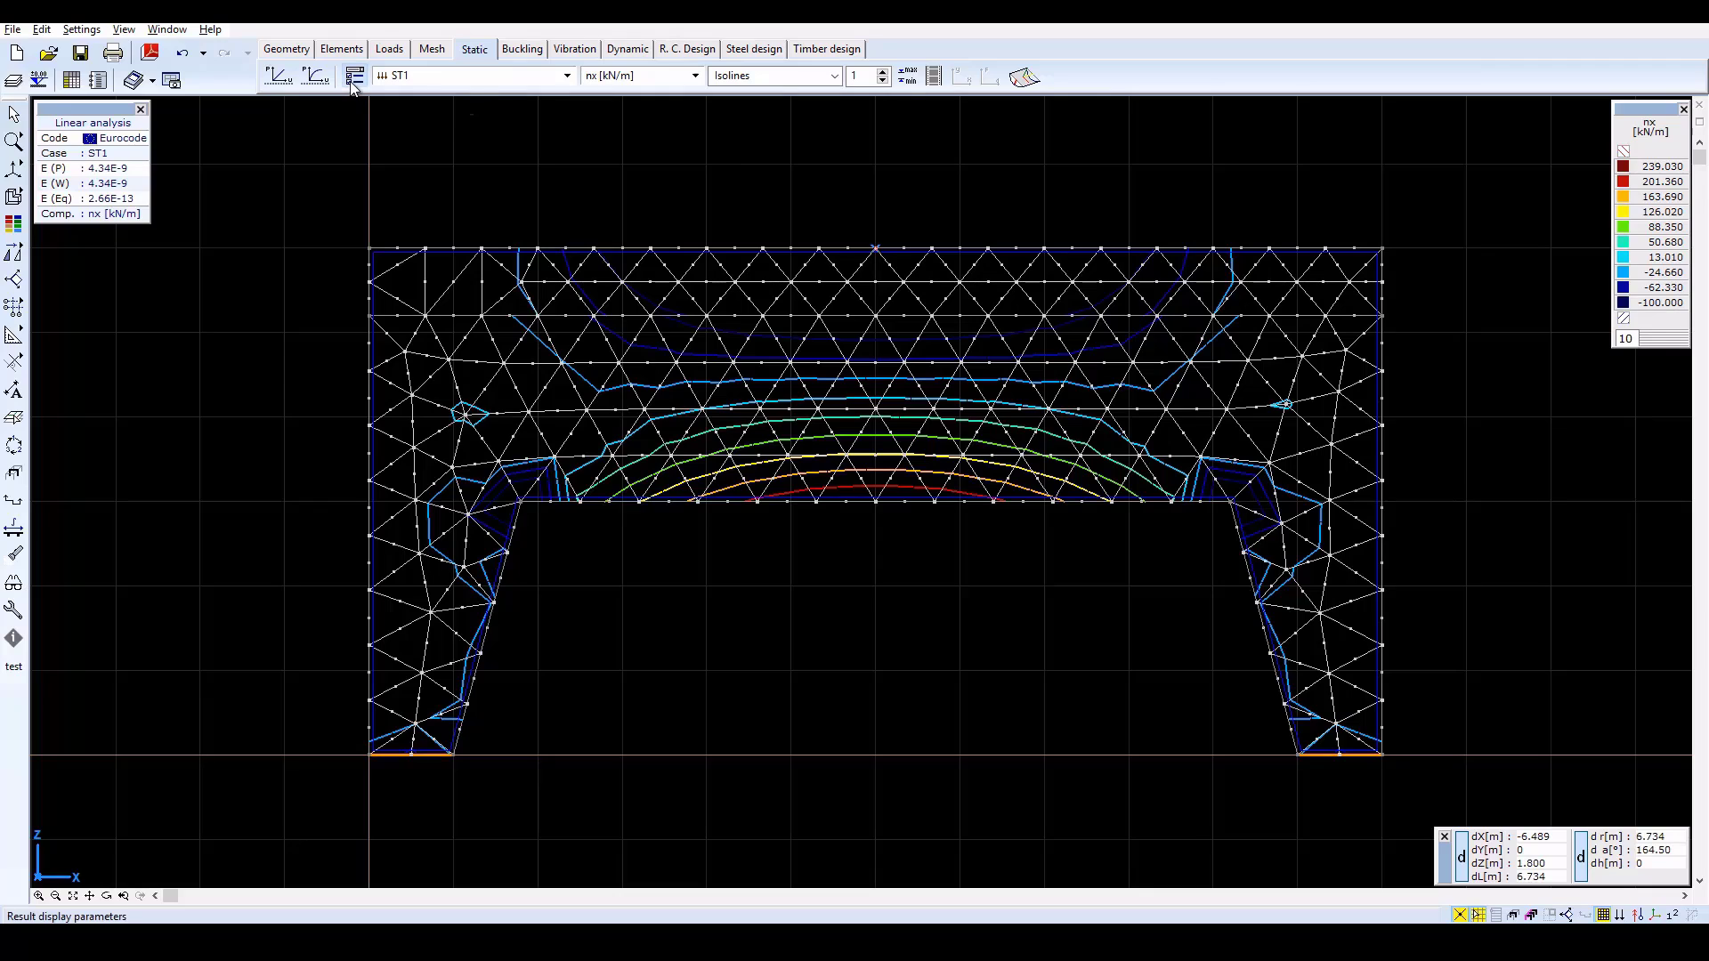
click(621, 75)
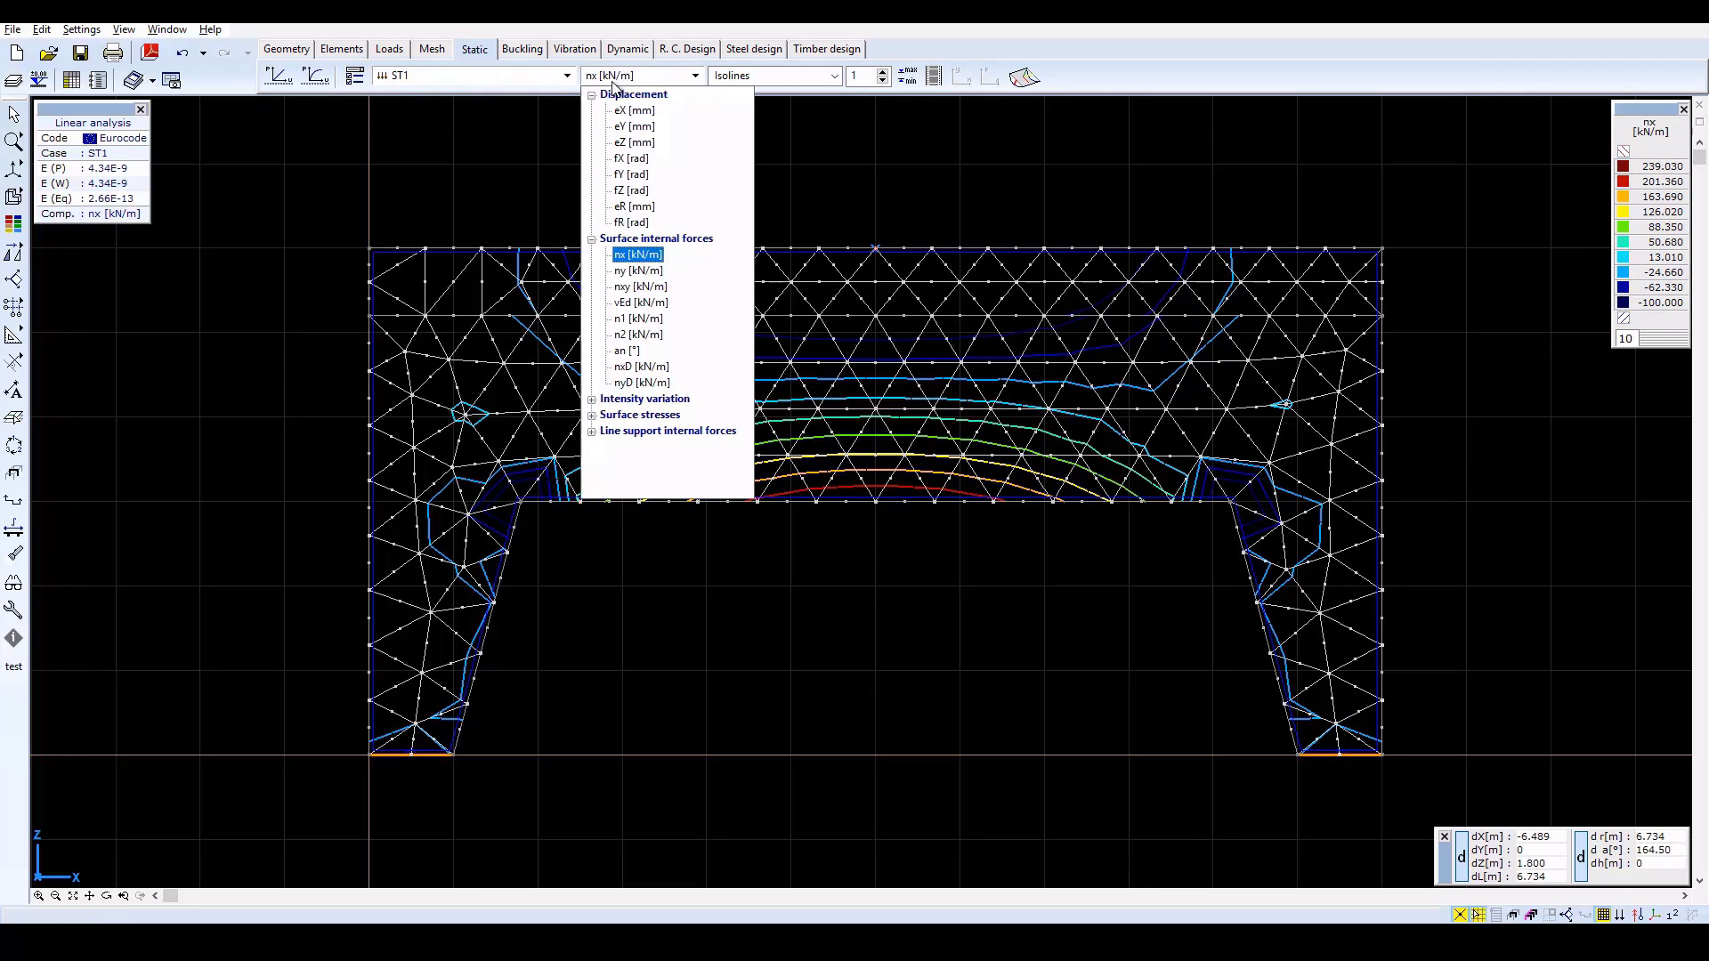
click(672, 432)
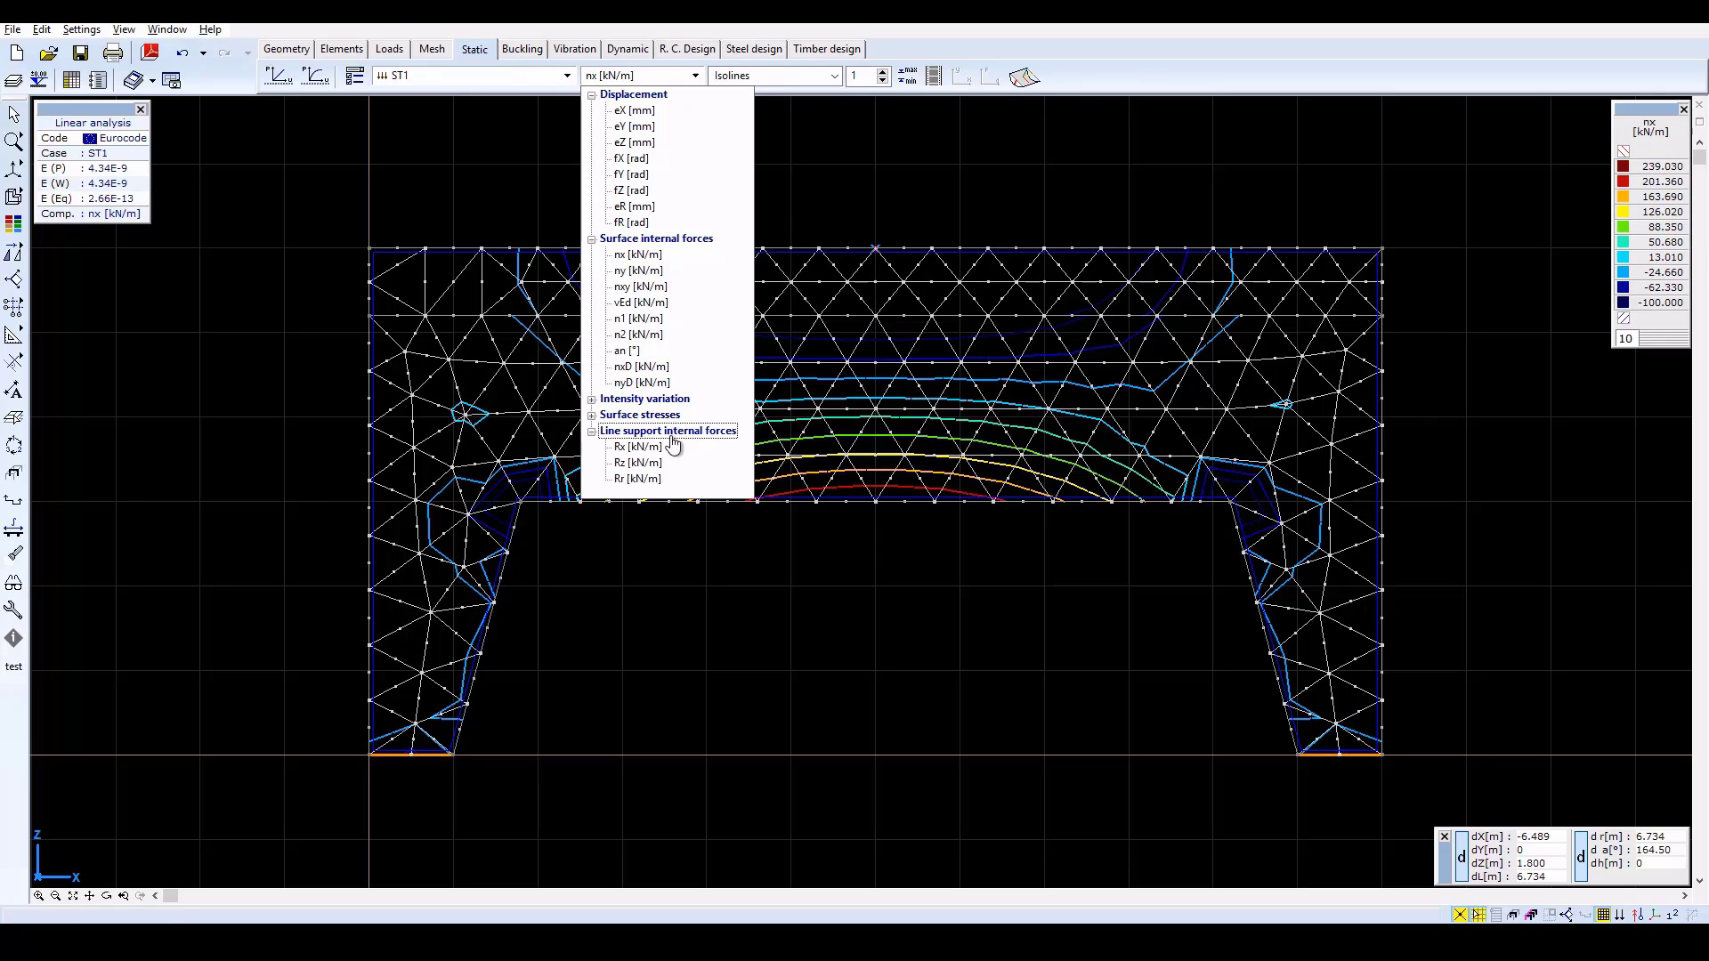
click(643, 463)
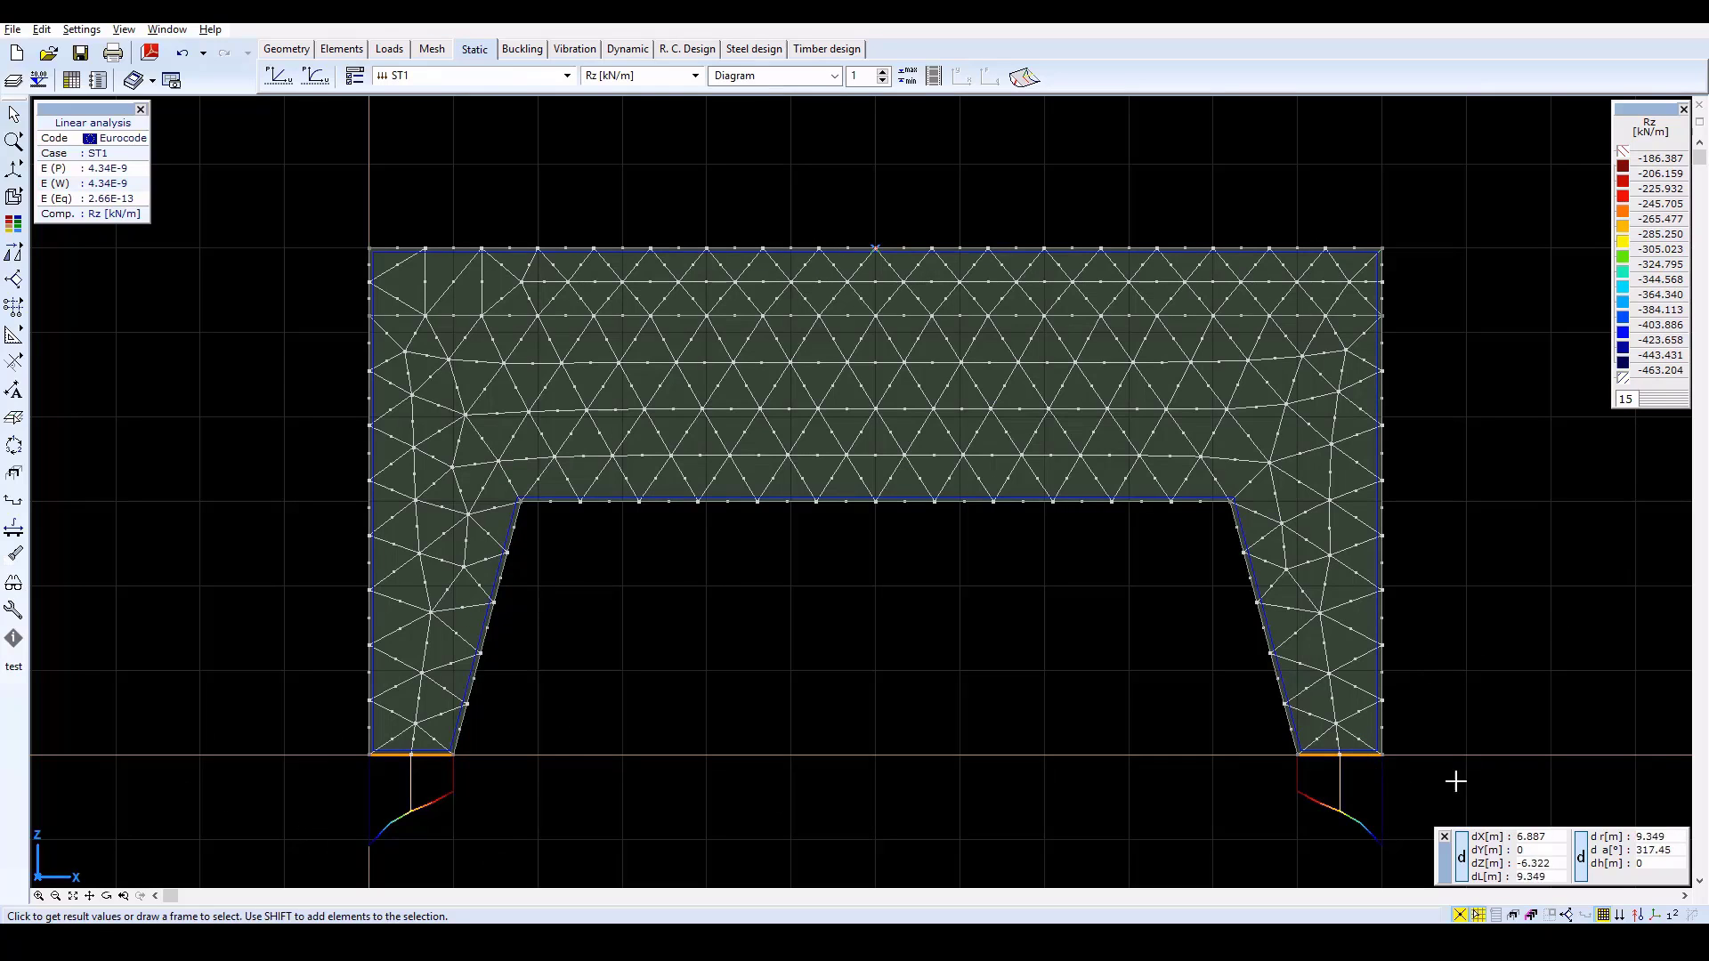
- Write the Rz minimum and maximum values to the lines in the result display and bring the support diagrams fully into view
click(347, 79)
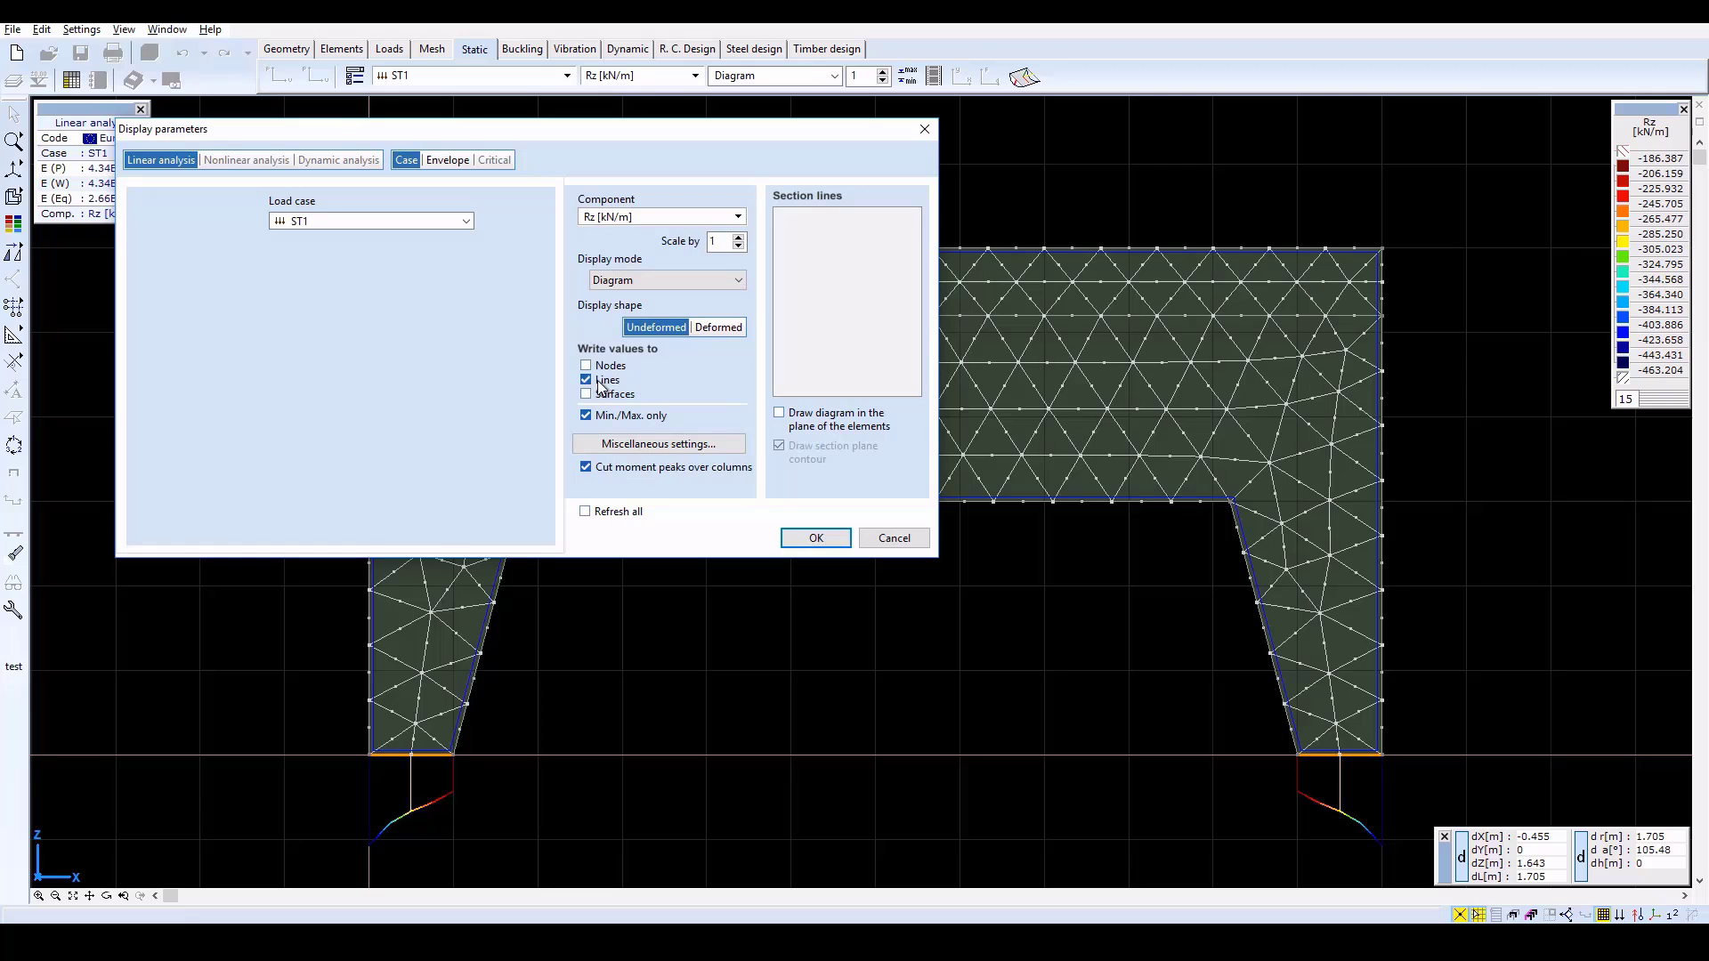
click(819, 540)
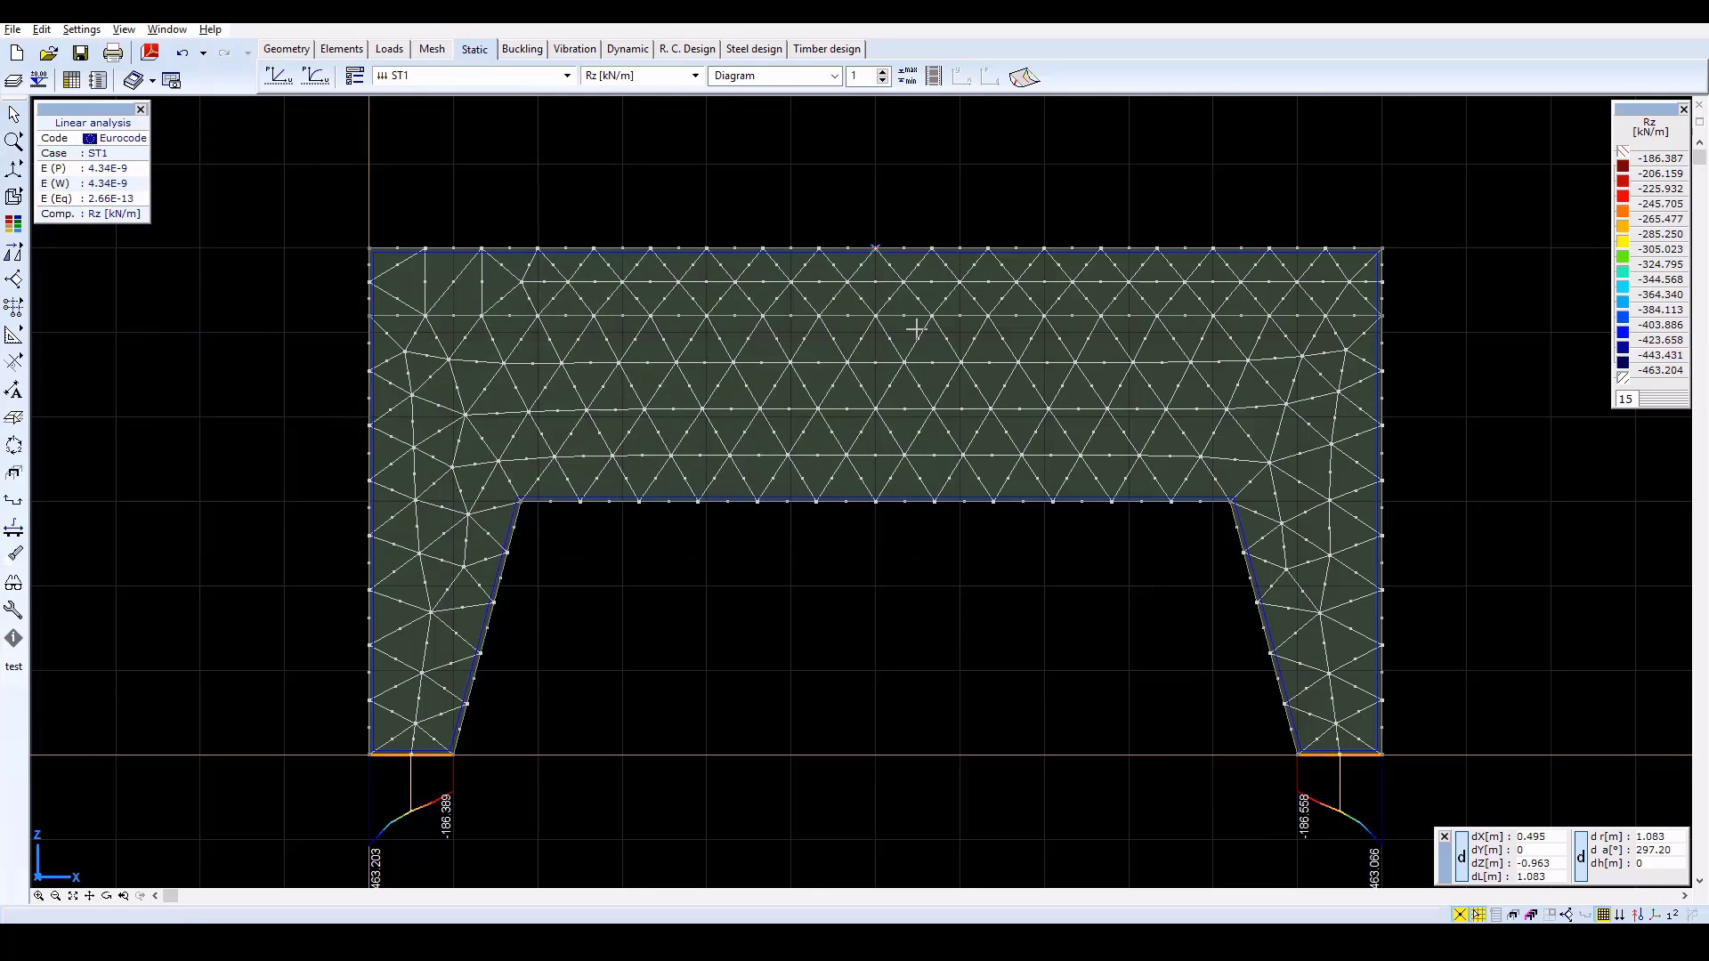
click(1700, 882)
click(1700, 882)
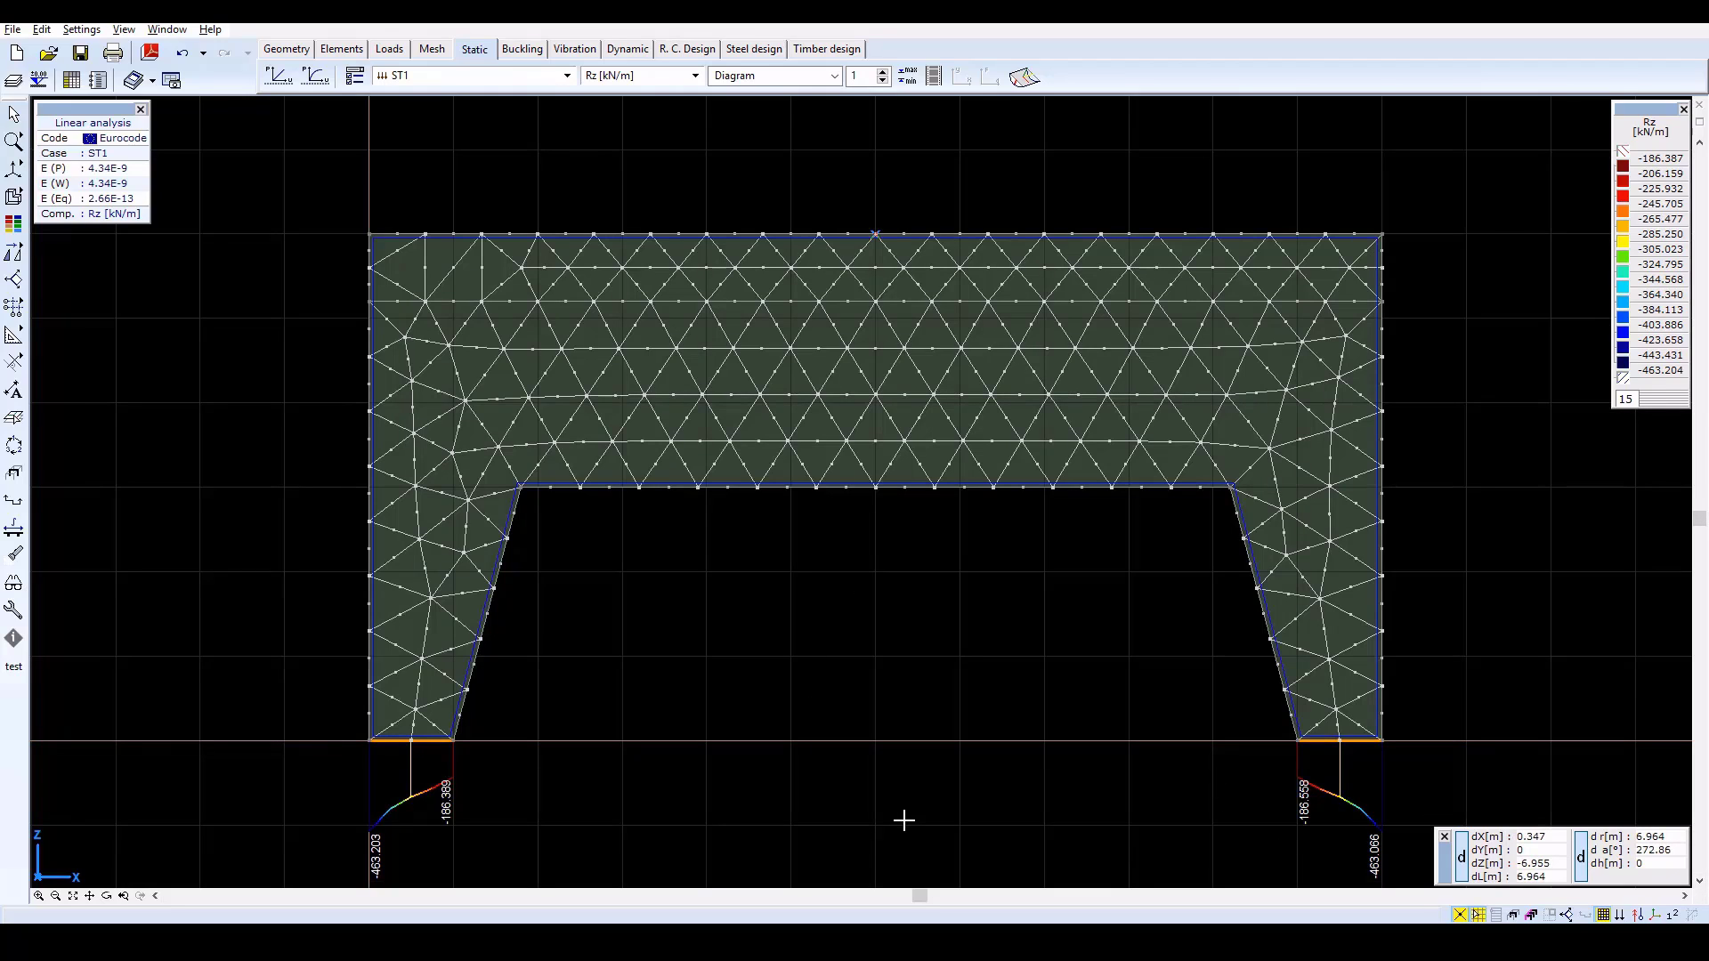
- Assign R.C. design reinforcement parameters to the entire wall with structural class S3 and exposure class XC2 for the top and bottom surfaces
click(693, 52)
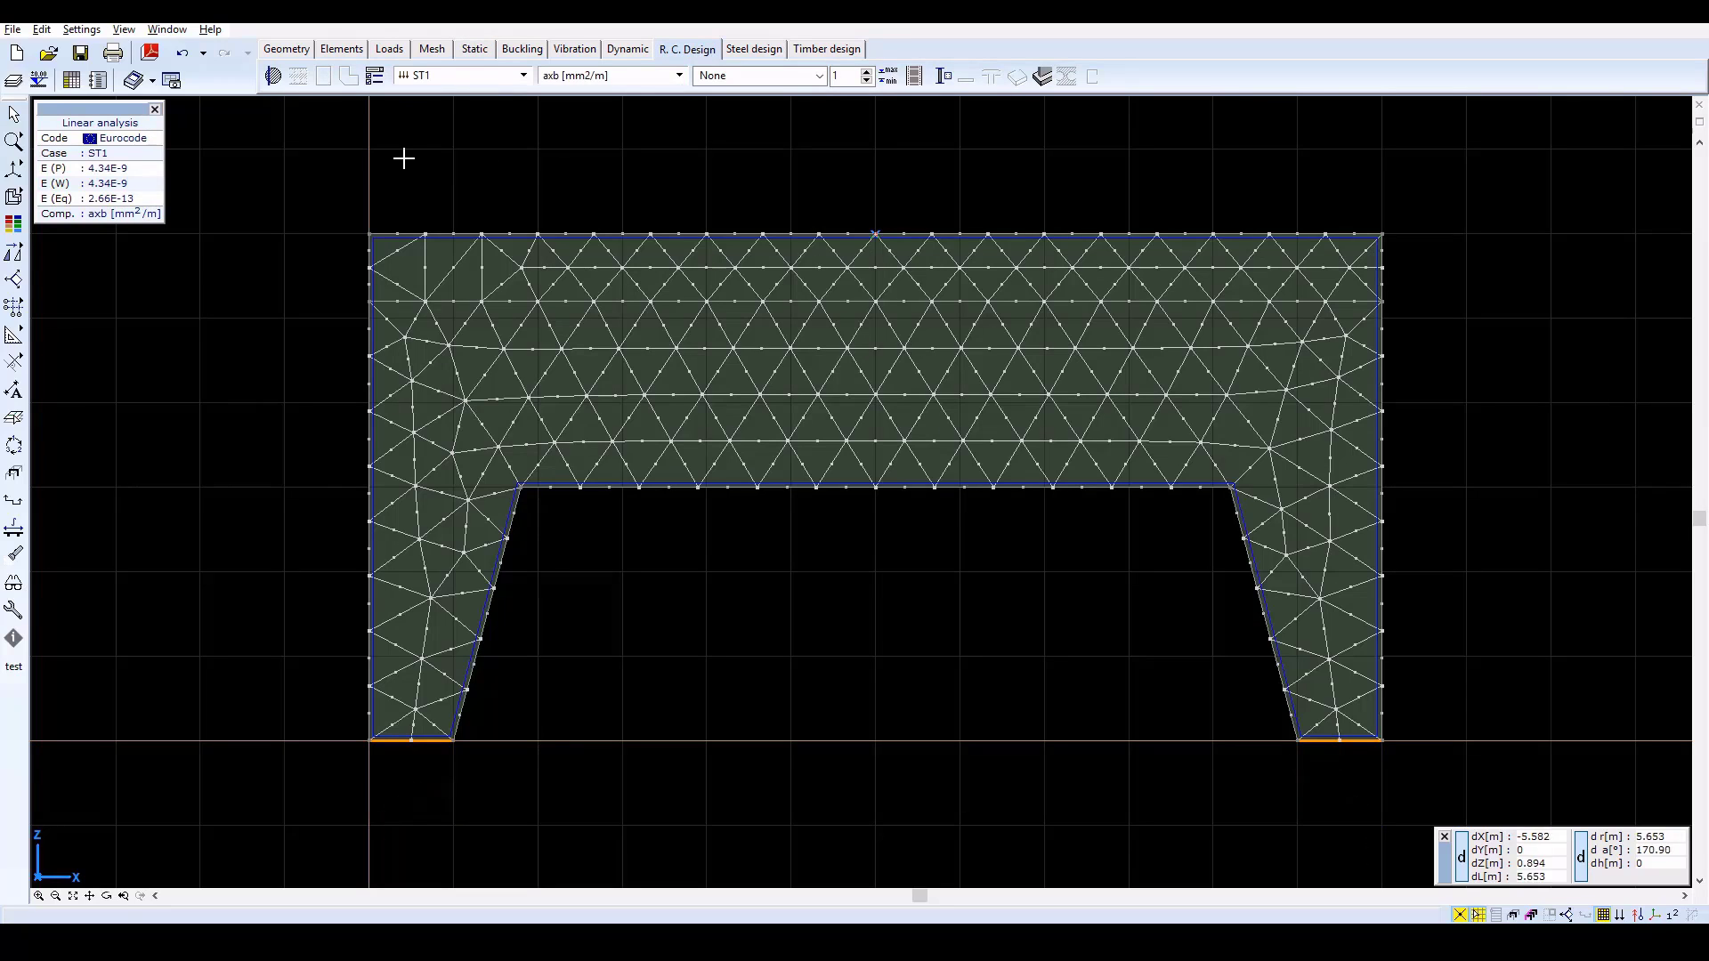
click(273, 79)
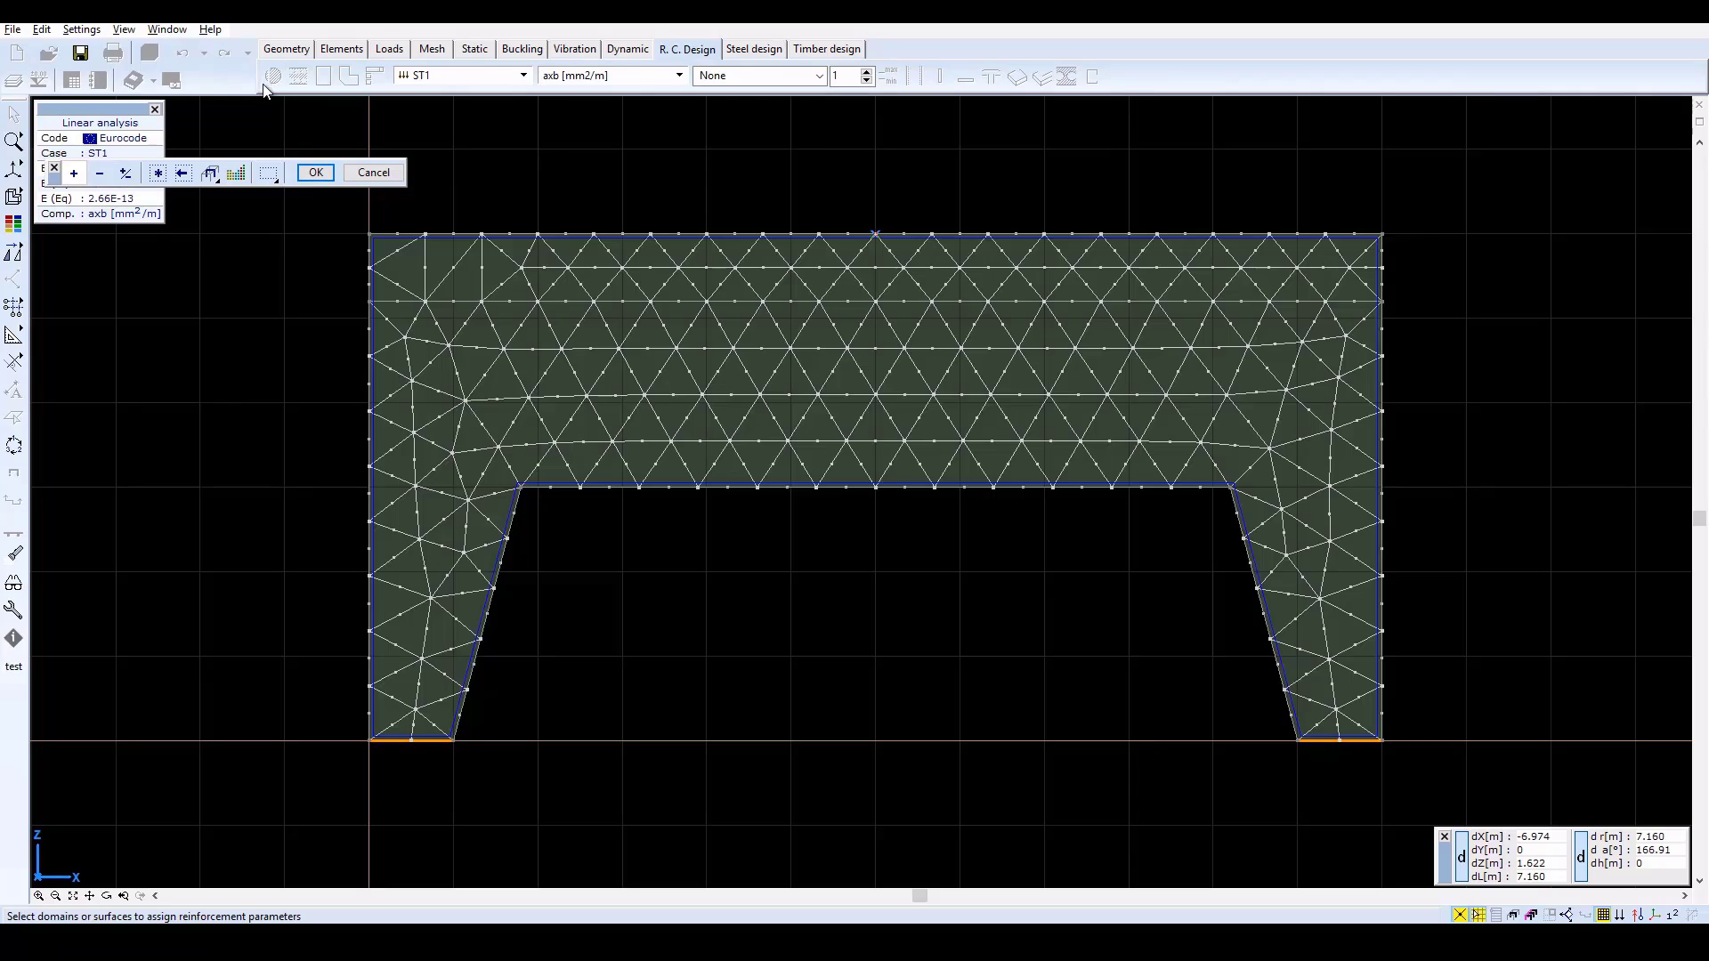
click(159, 175)
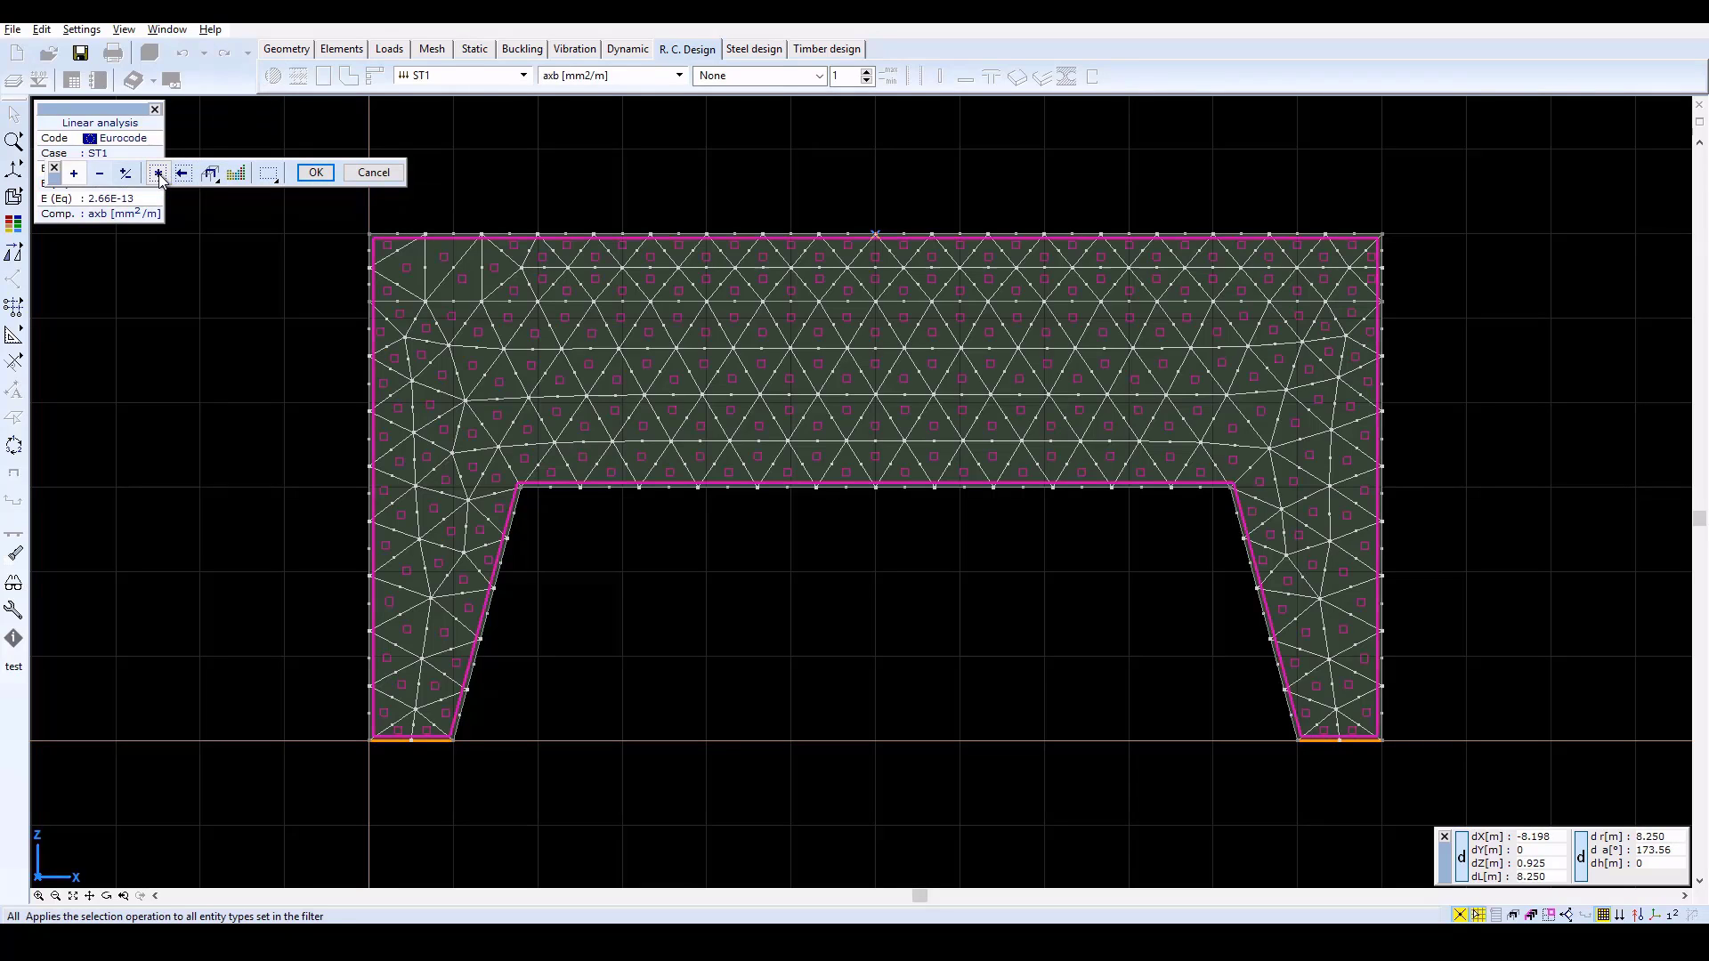
click(316, 172)
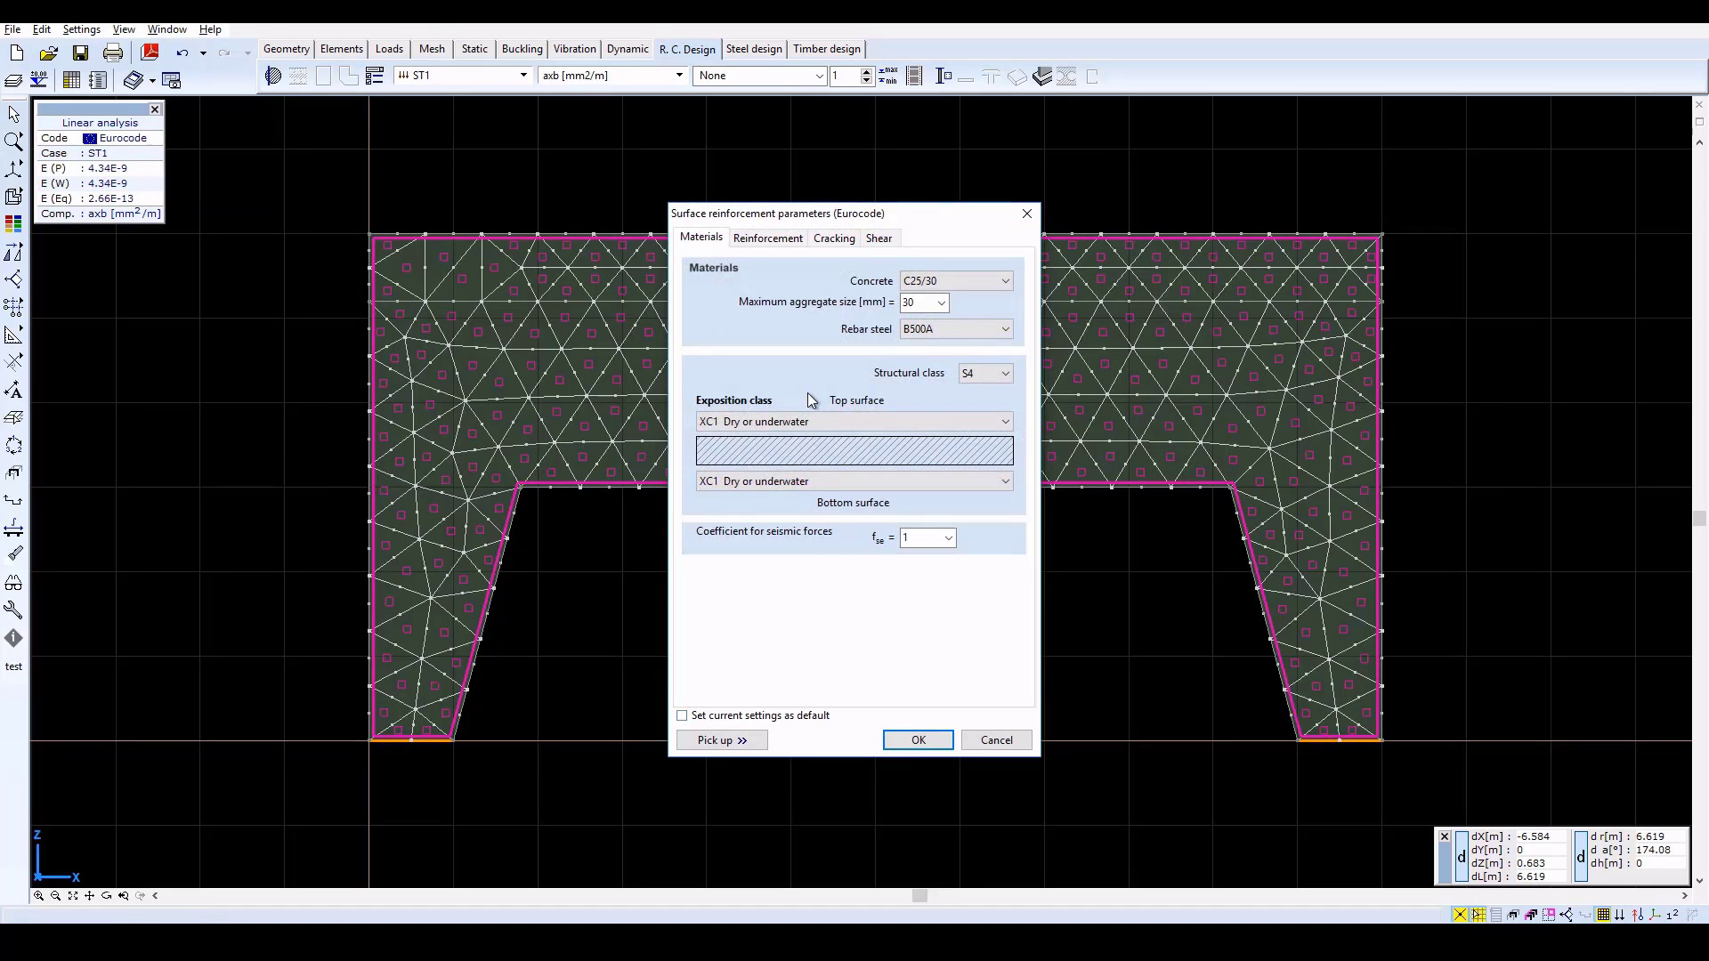
click(1006, 373)
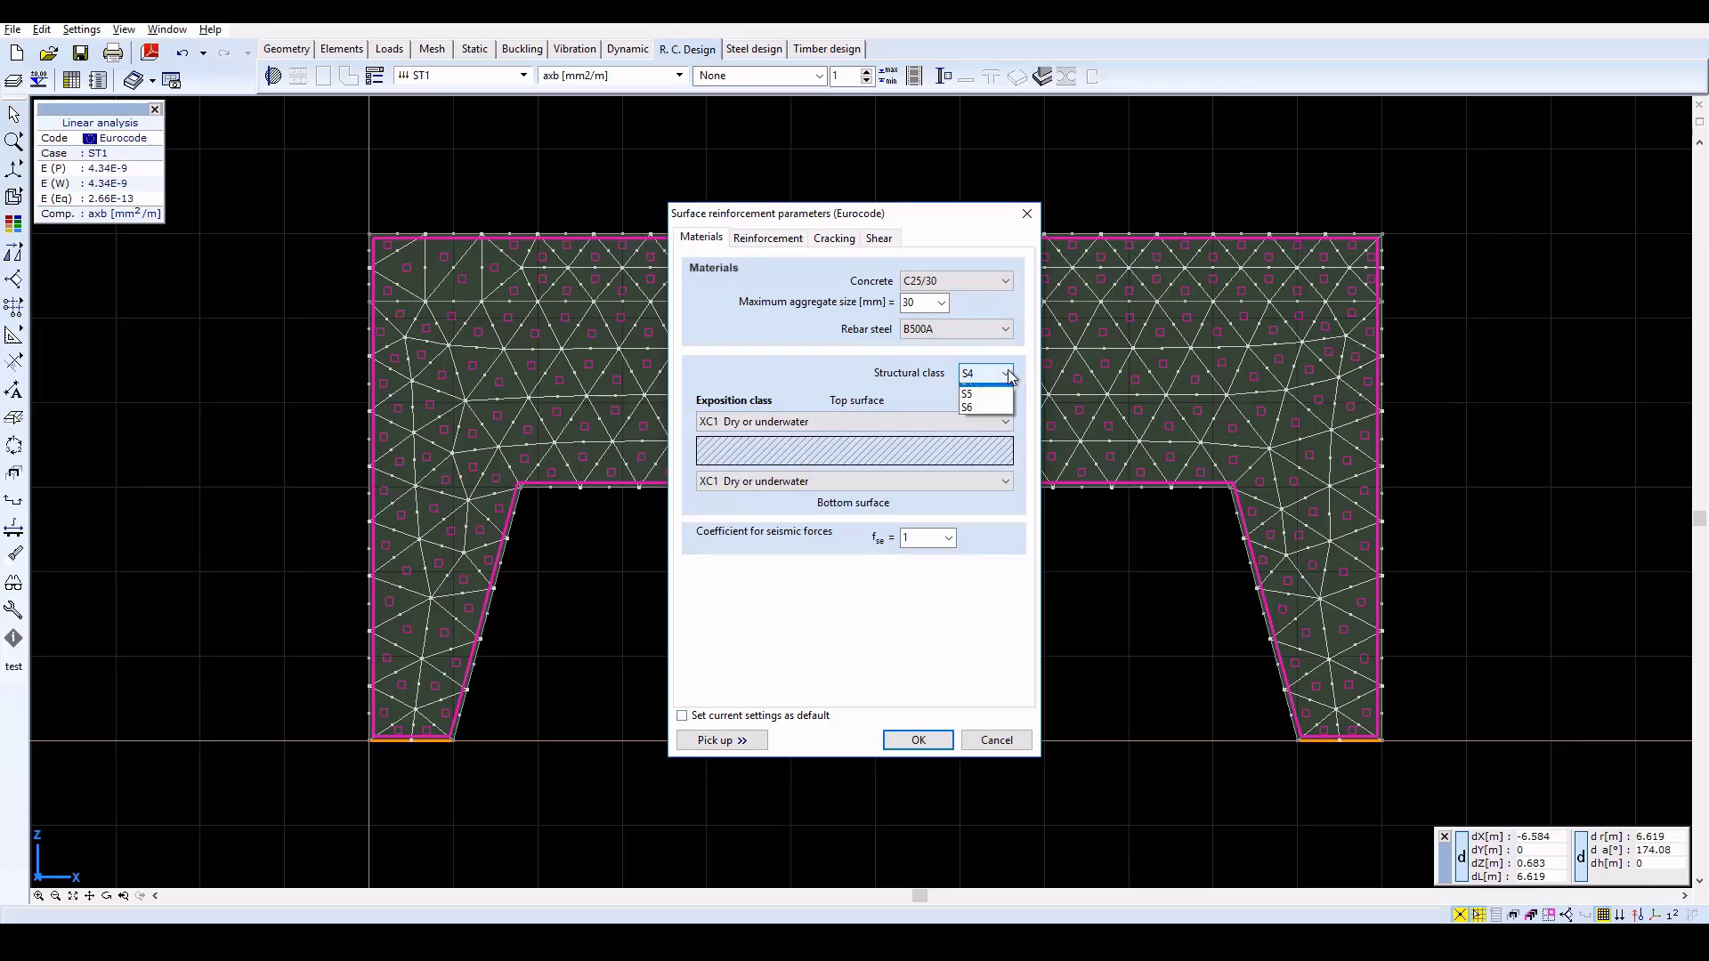
click(995, 417)
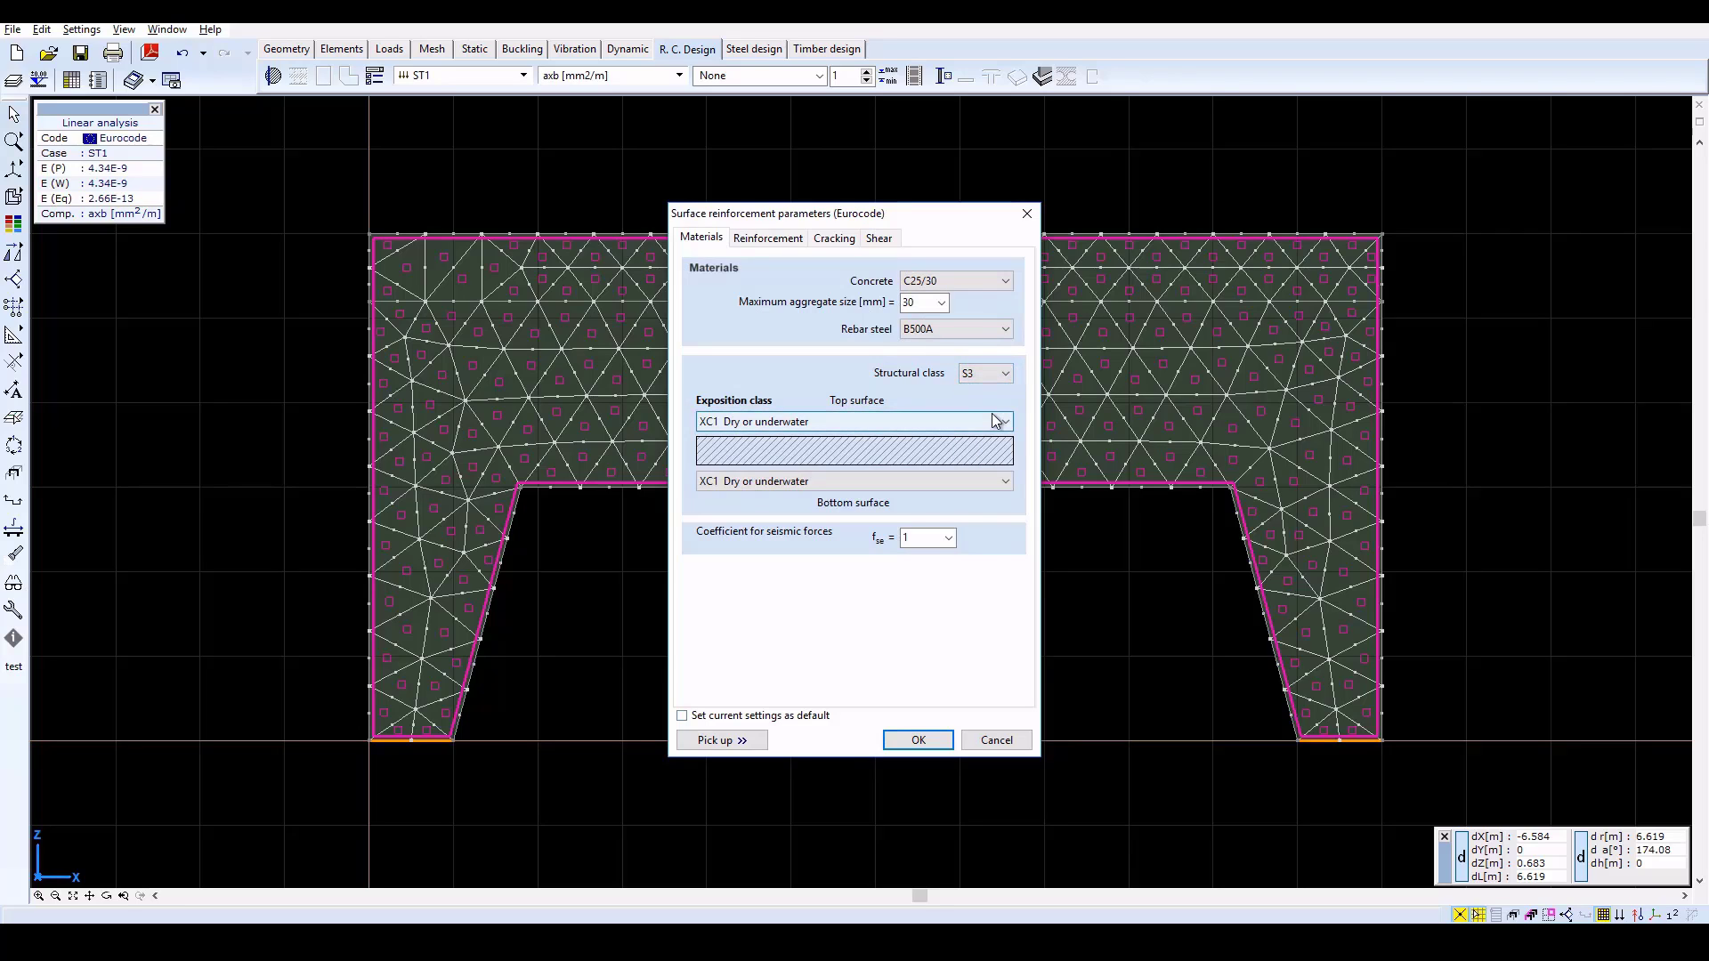
click(1004, 424)
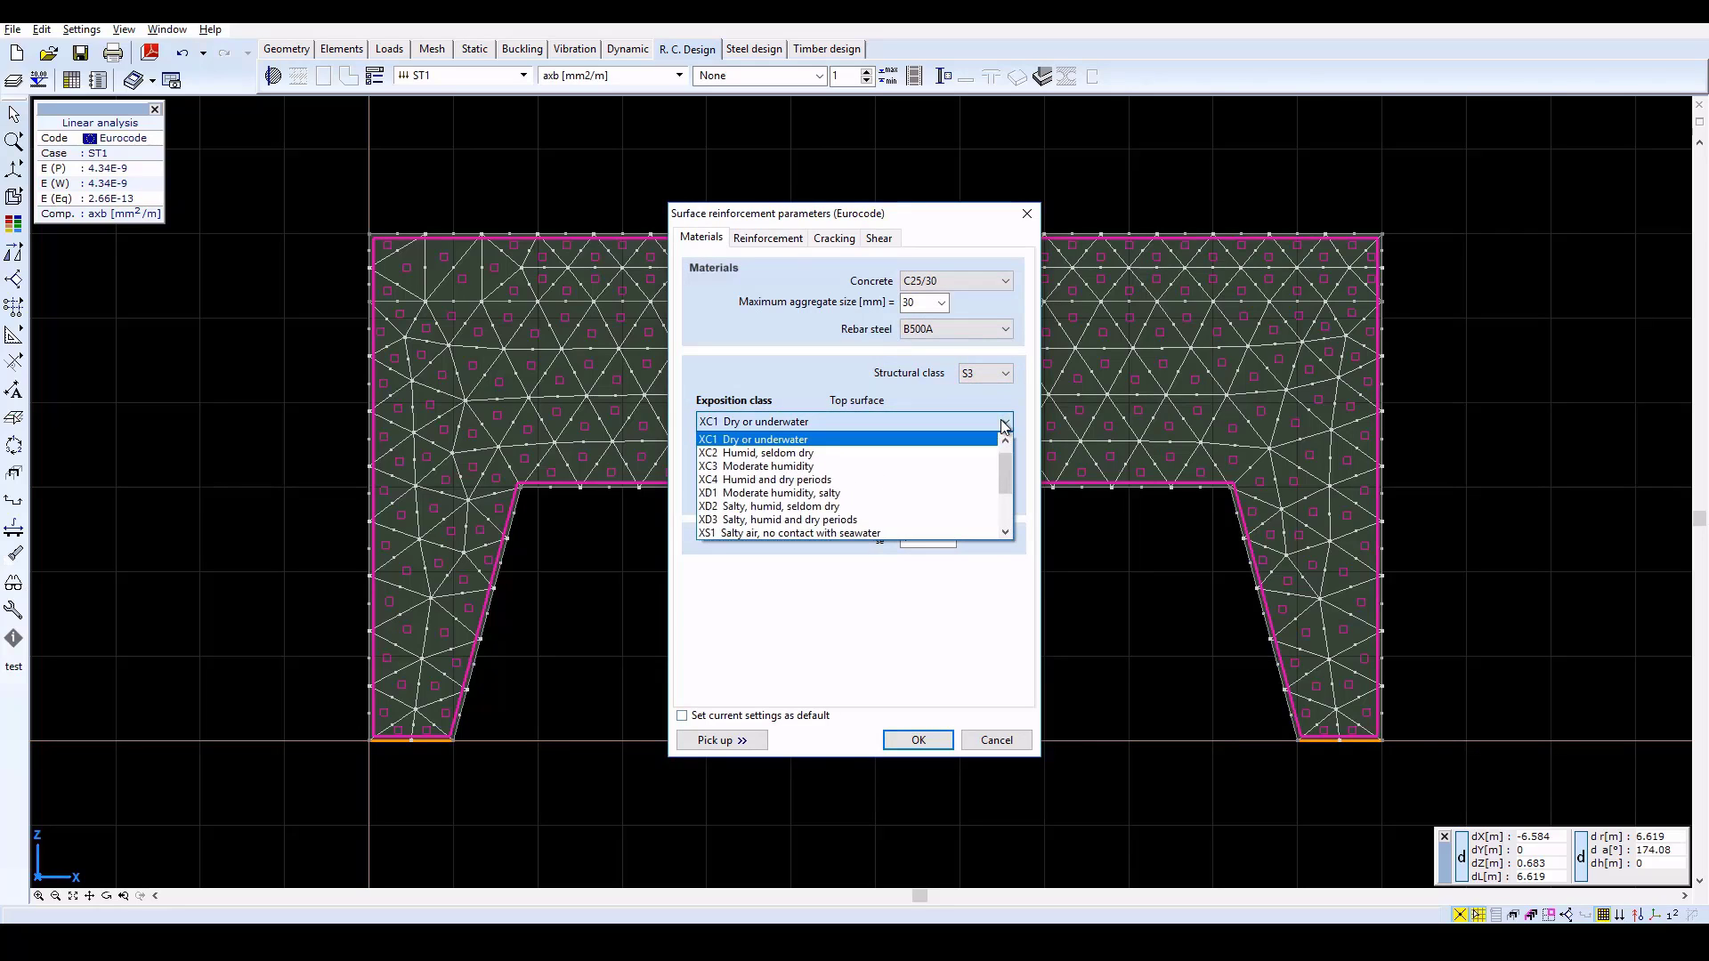
click(982, 453)
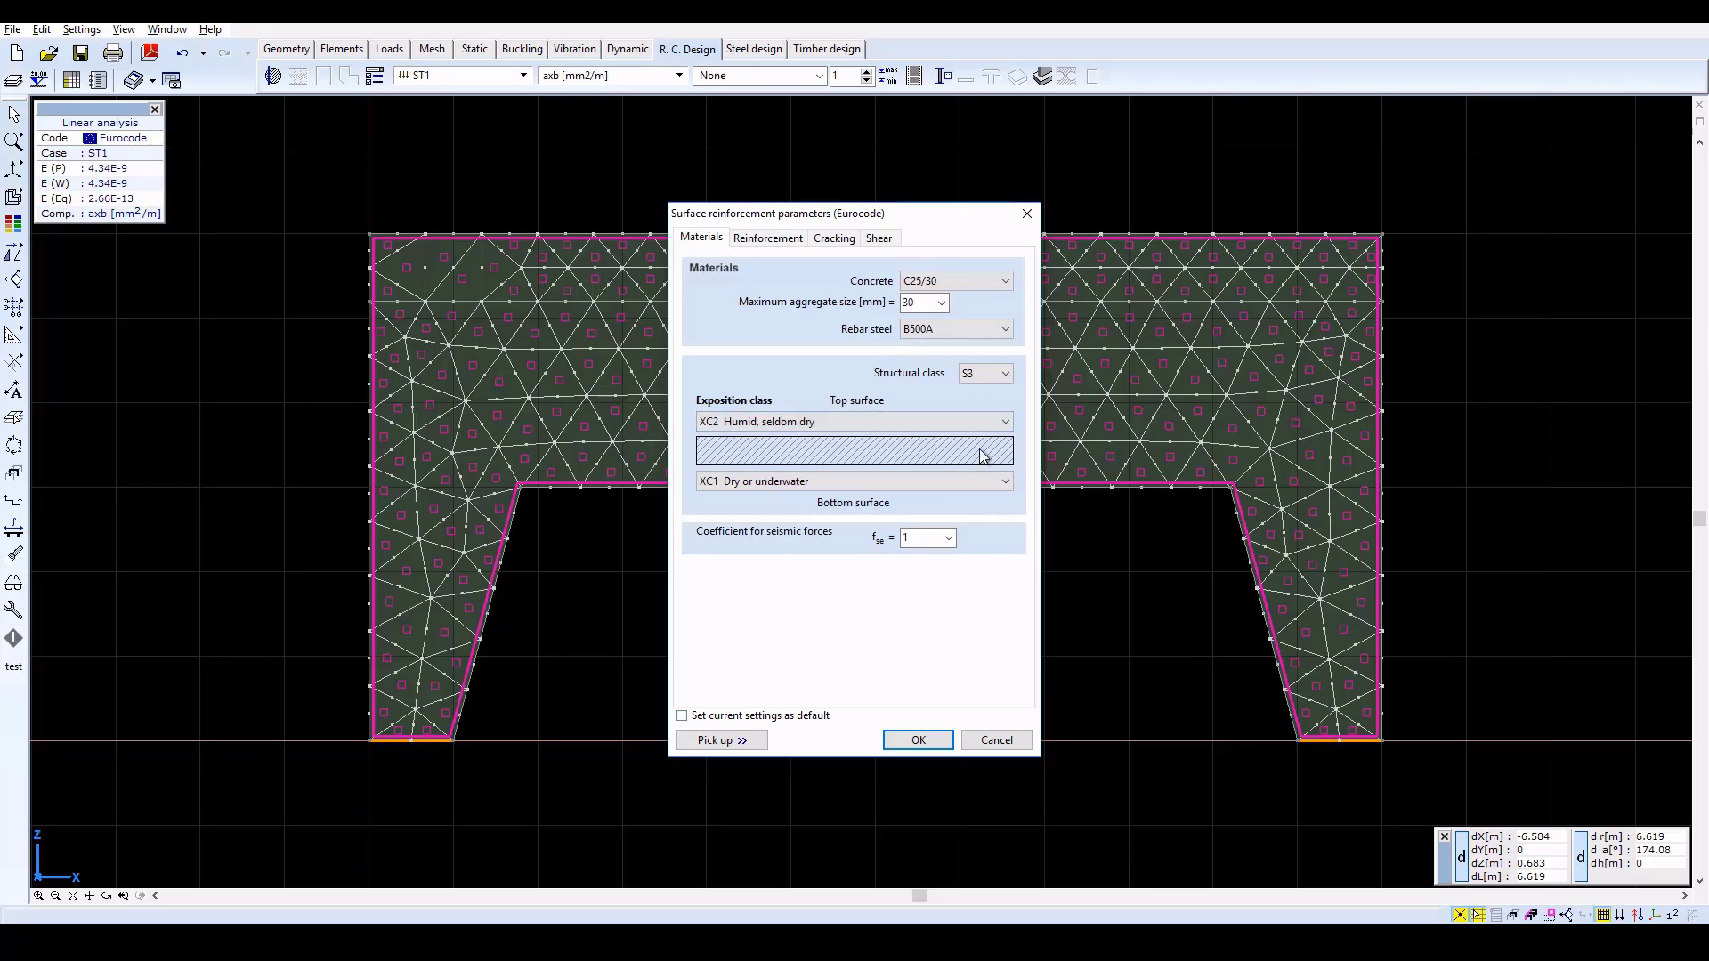
click(986, 483)
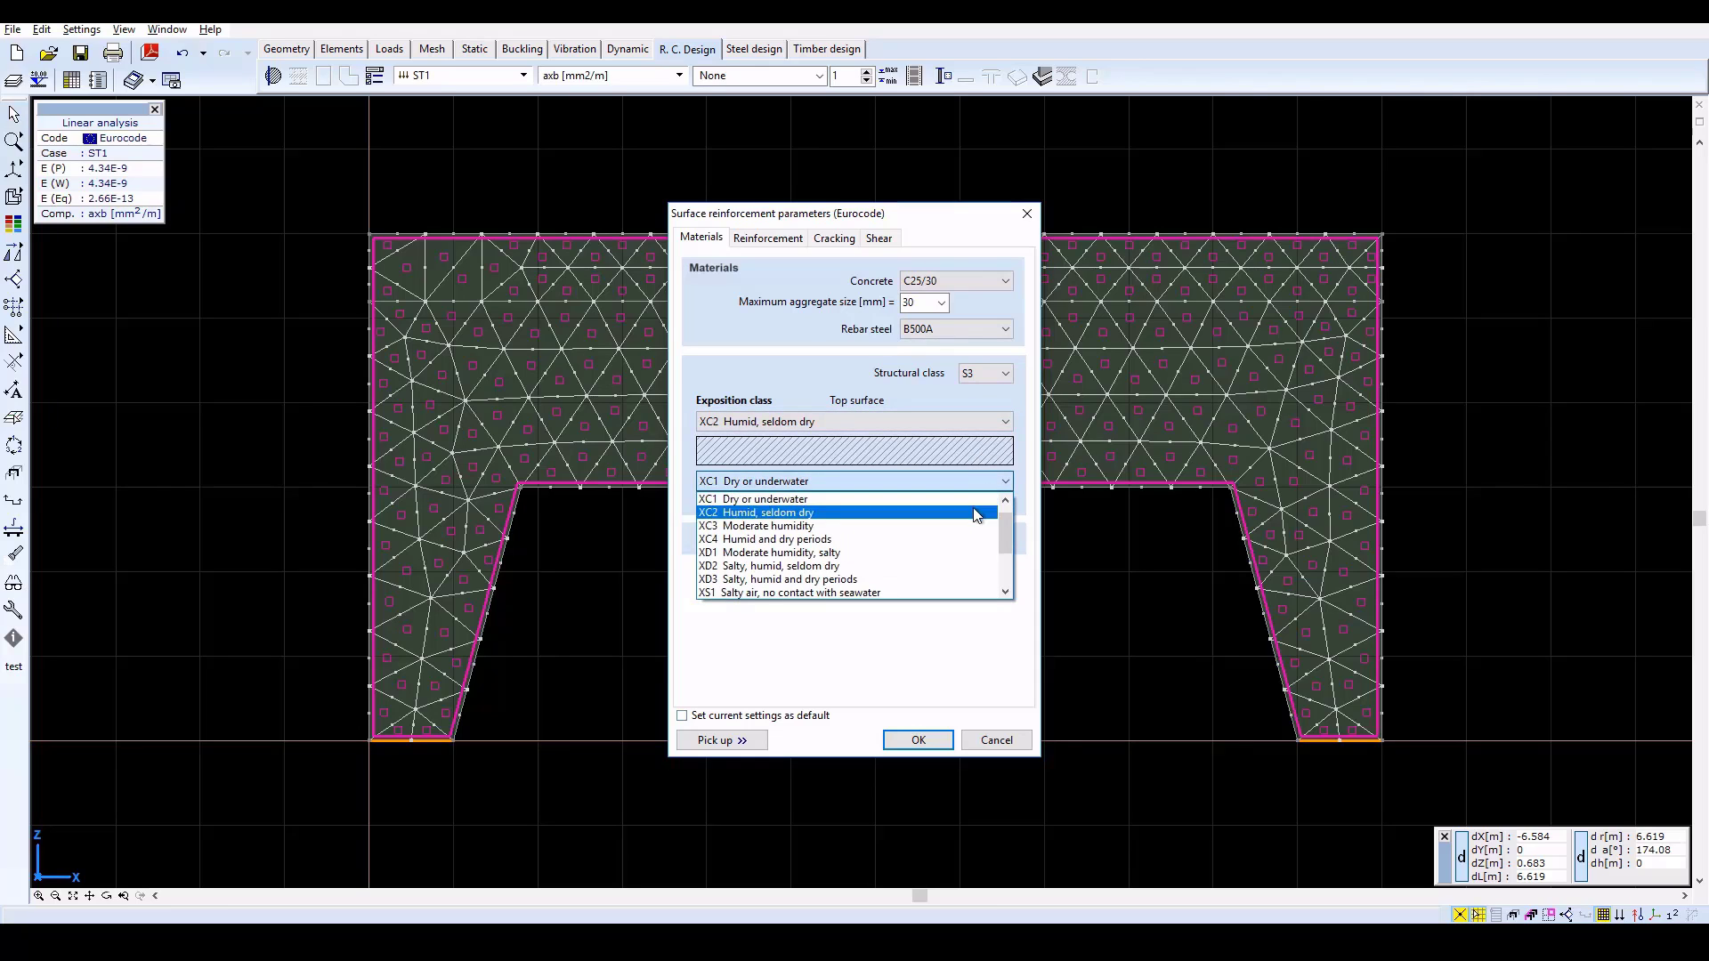
click(974, 512)
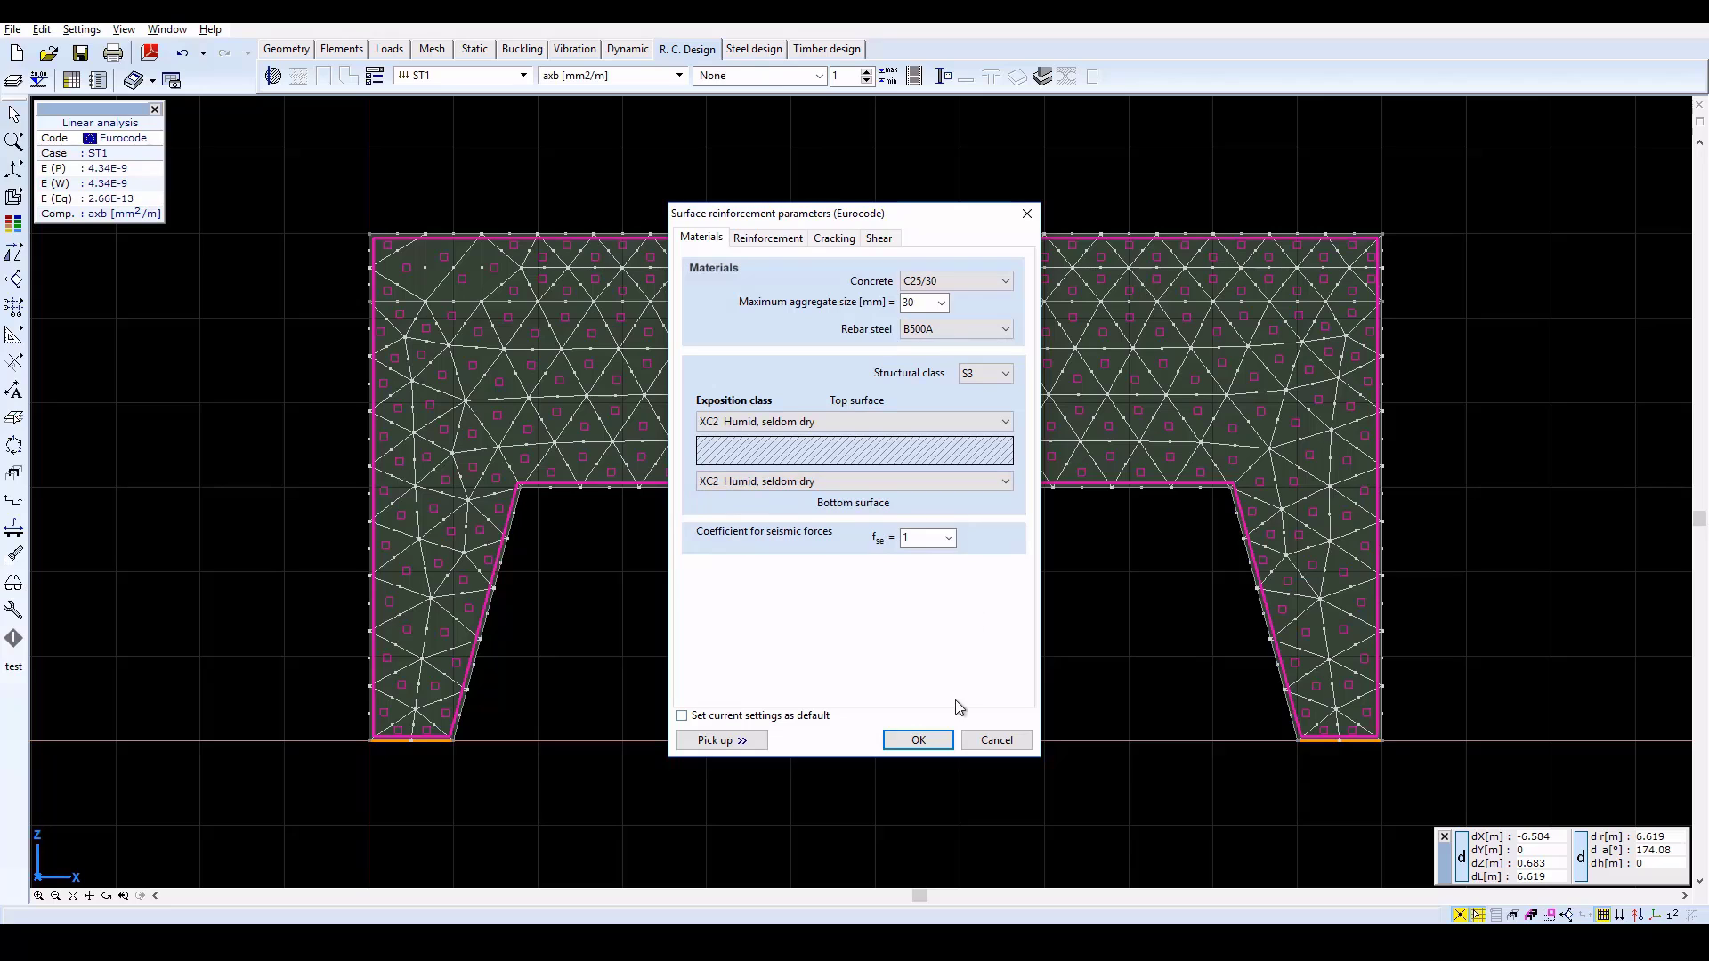
click(914, 741)
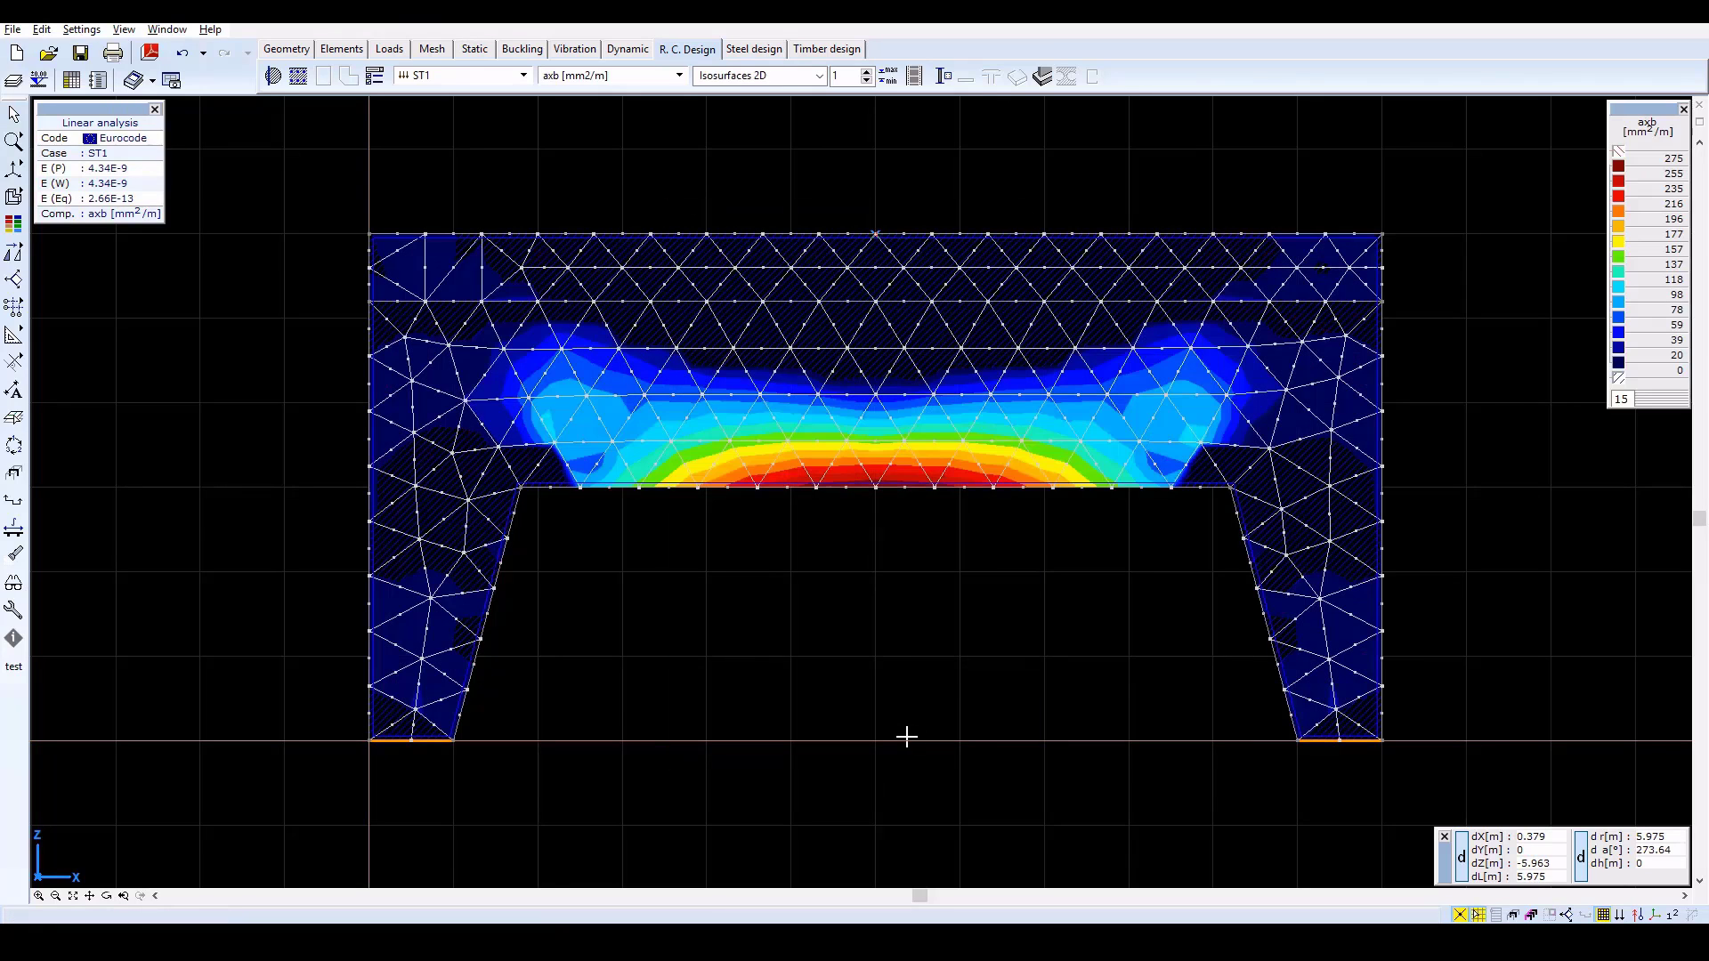